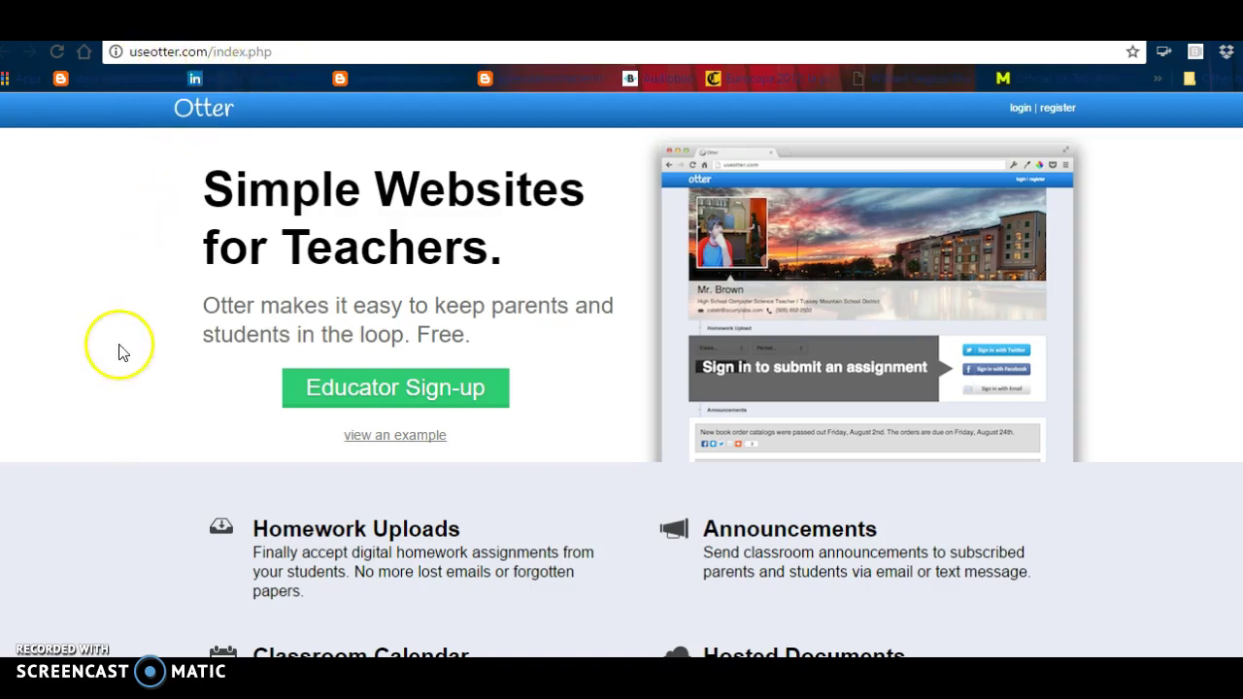
Step: Browse the sample Computer Science Teacher page down to its footer and back to the top
{"action": "left_click", "coordinate": [394, 437]}
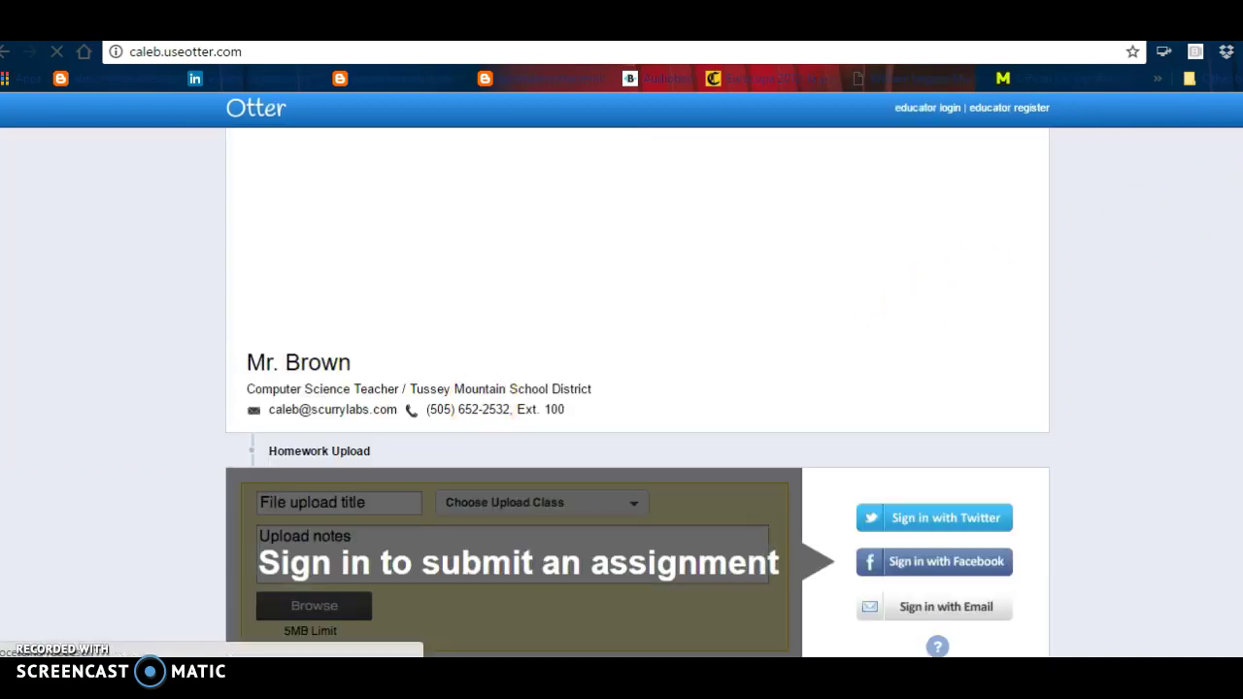
{"action": "scroll", "coordinate": [621, 376], "scroll_direction": "down", "scroll_amount": 2}
{"action": "scroll", "coordinate": [1116, 282], "scroll_direction": "down", "scroll_amount": 1}
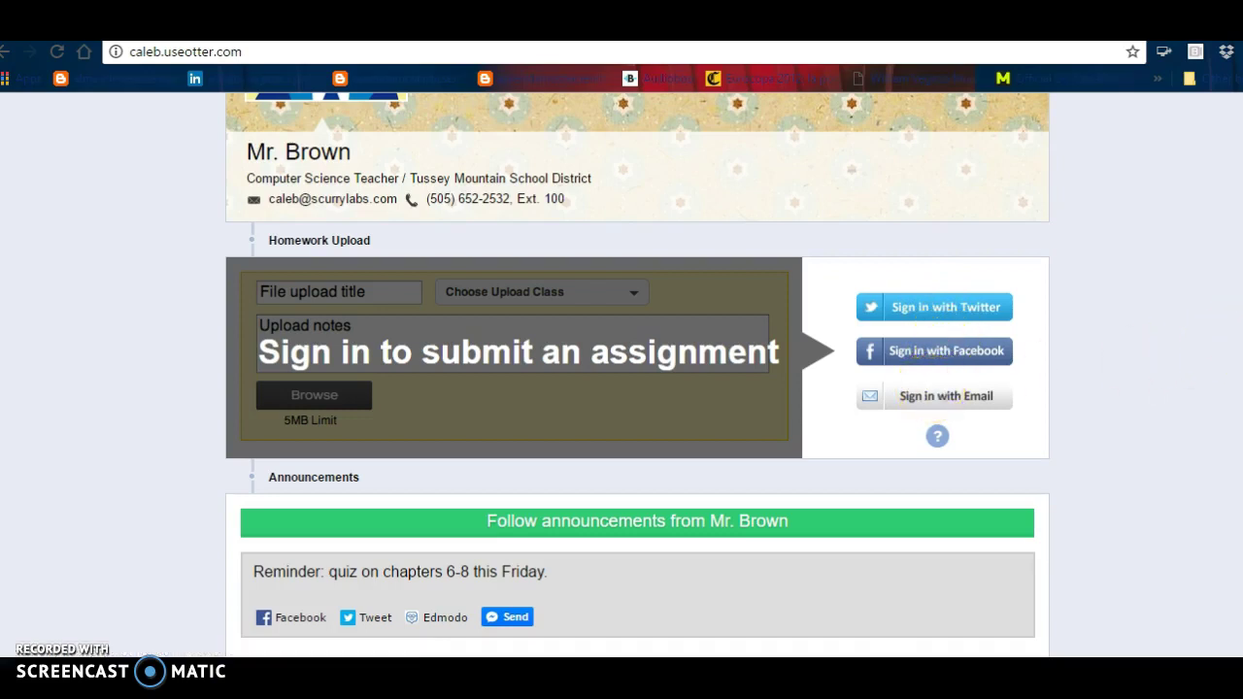
{"action": "scroll", "coordinate": [637, 375], "scroll_direction": "down", "scroll_amount": 3}
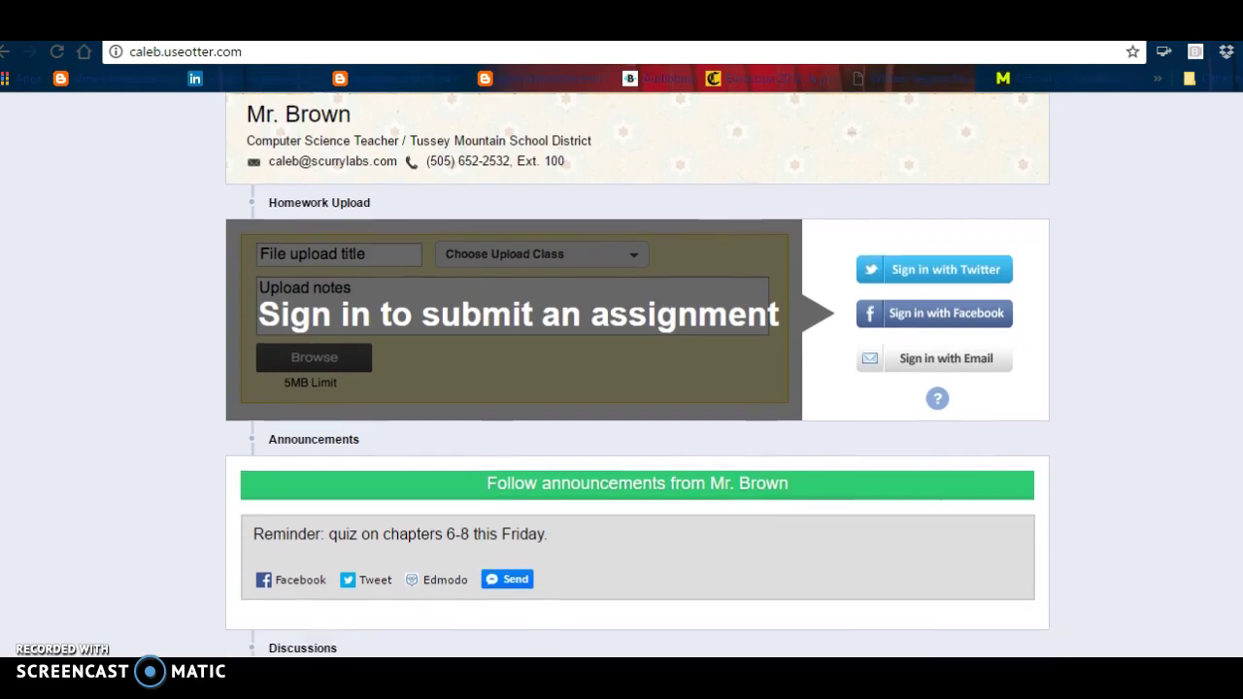
{"action": "scroll", "coordinate": [637, 376], "scroll_direction": "down", "scroll_amount": 5}
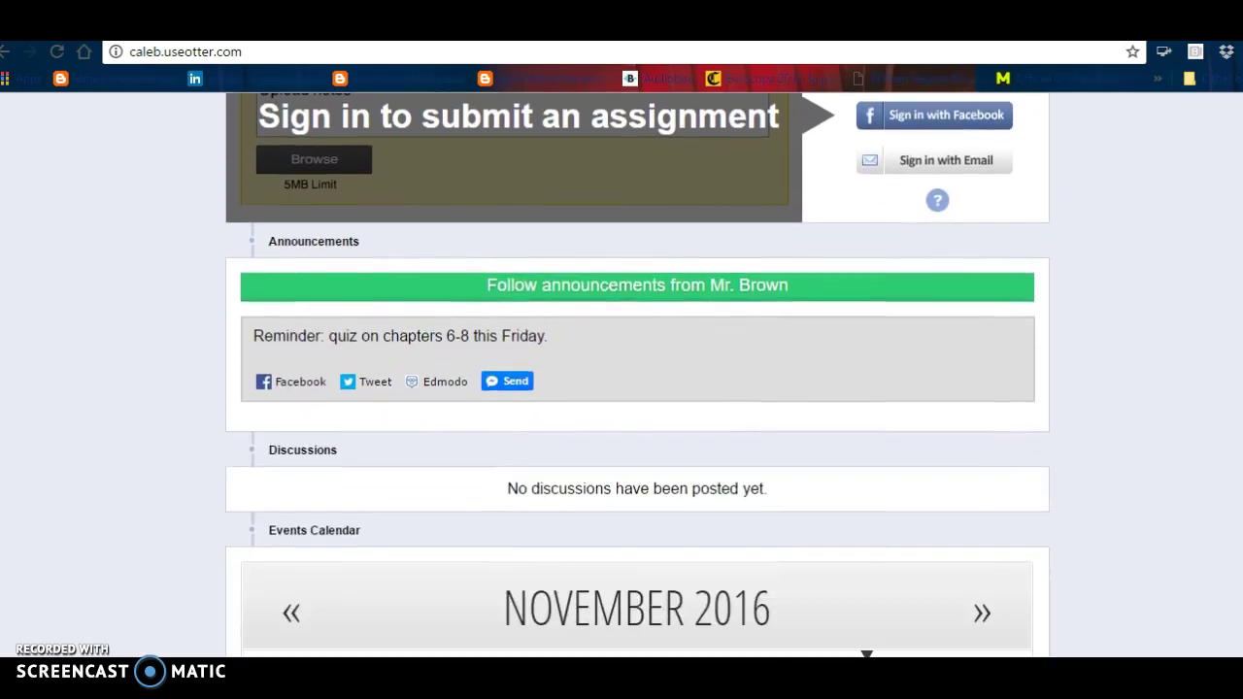
{"action": "scroll", "coordinate": [637, 376], "scroll_direction": "down", "scroll_amount": 2}
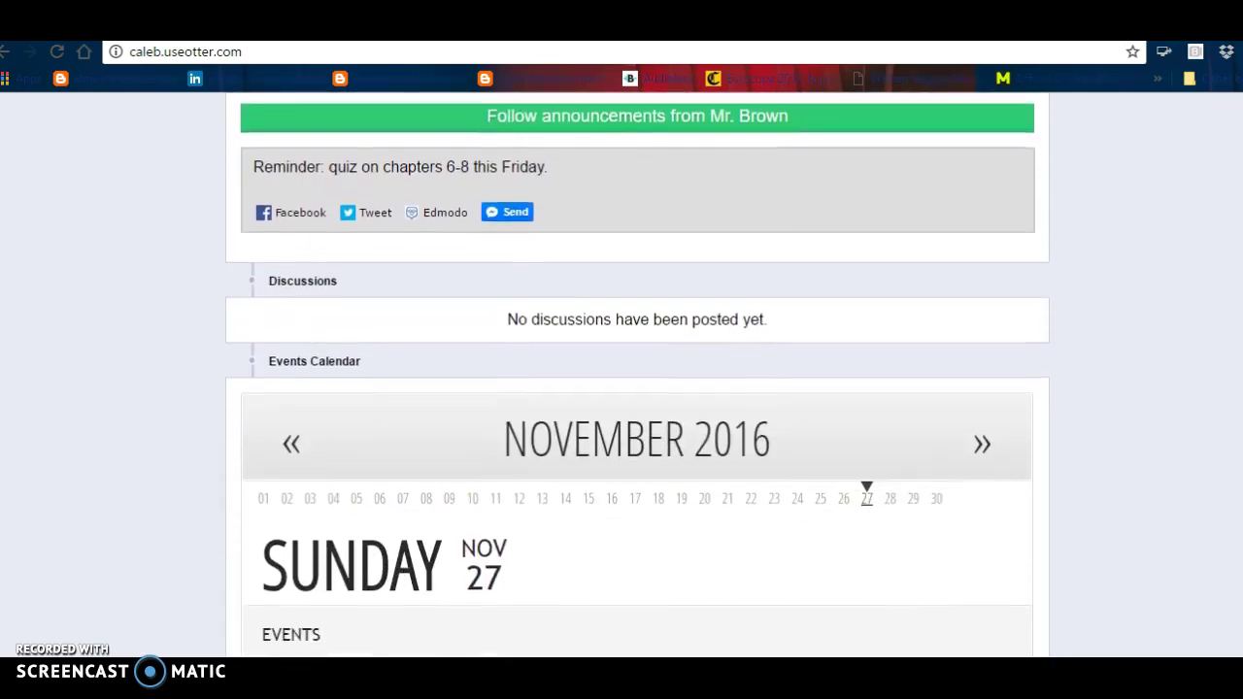
{"action": "scroll", "coordinate": [637, 375], "scroll_direction": "down", "scroll_amount": 6}
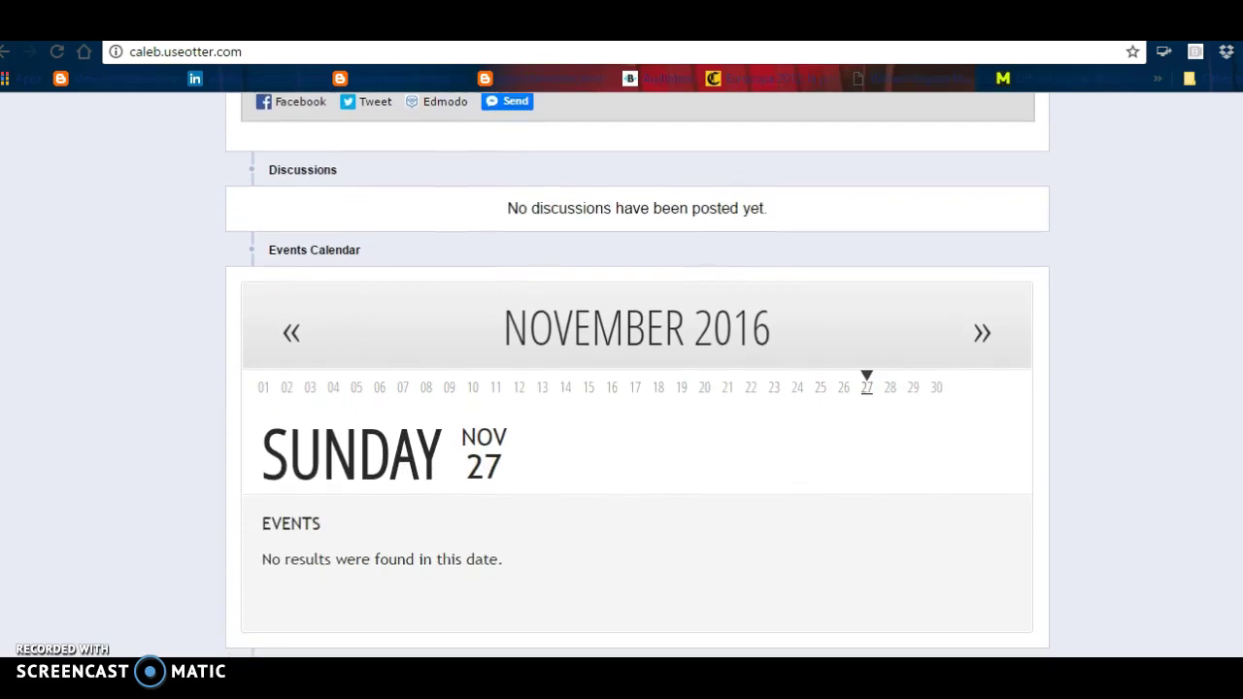
{"action": "scroll", "coordinate": [637, 375], "scroll_direction": "down", "scroll_amount": 1}
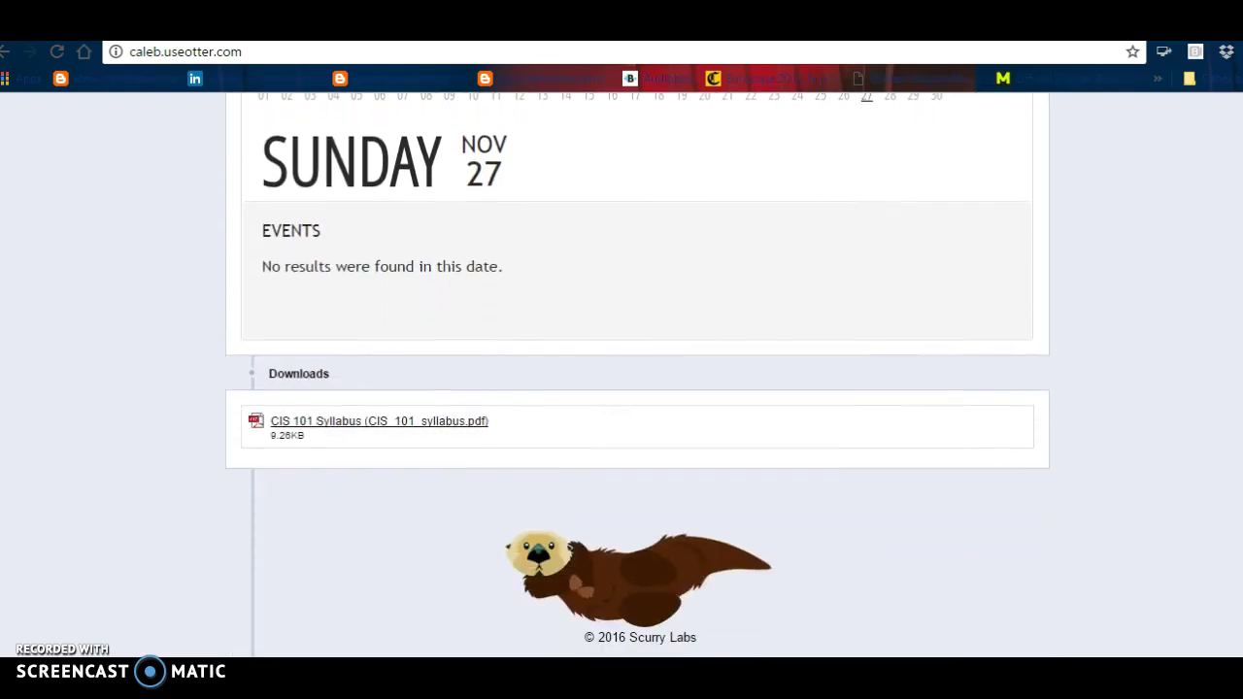
{"action": "scroll", "coordinate": [637, 376], "scroll_direction": "up", "scroll_amount": 12}
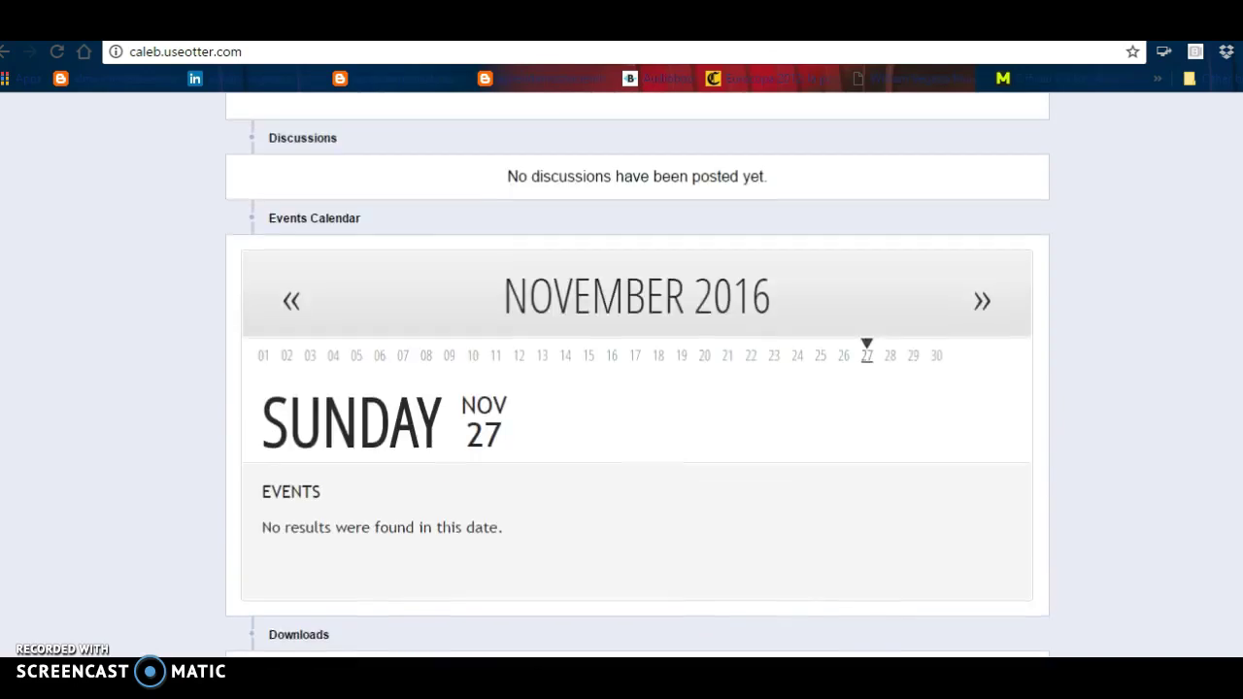
{"action": "scroll", "coordinate": [637, 376], "scroll_direction": "up", "scroll_amount": 10}
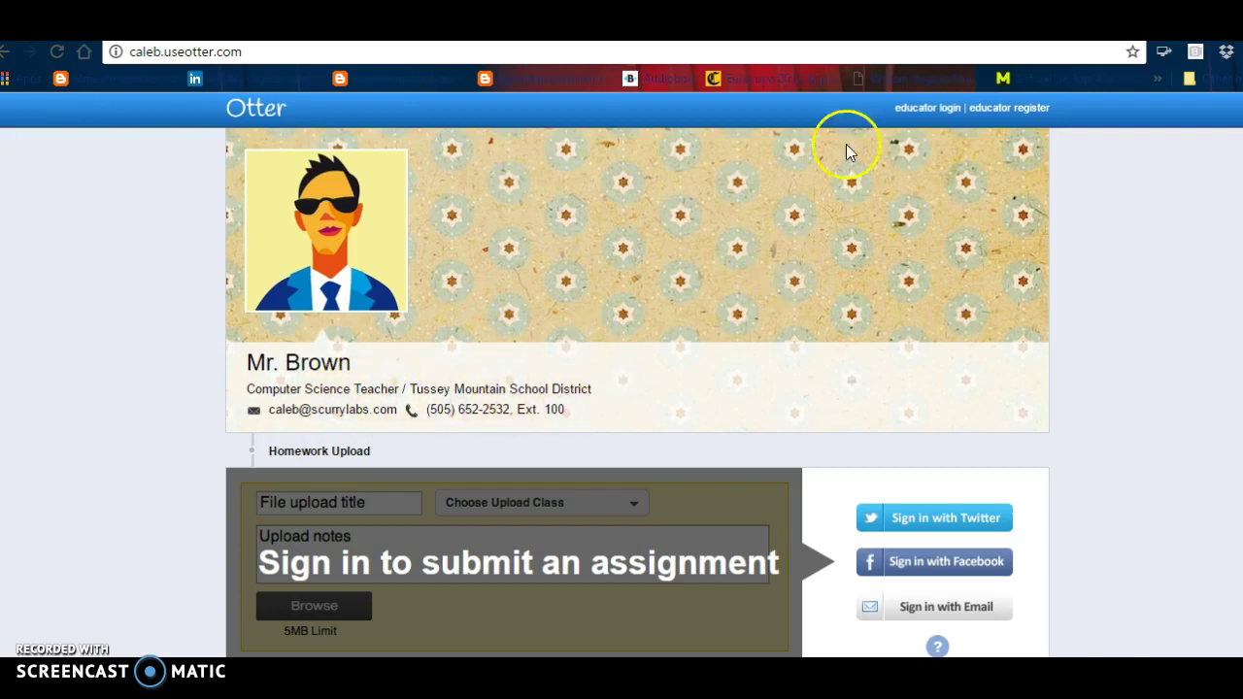
Step: Go to the educator login page, return home, and bring up the registration form
{"action": "left_click", "coordinate": [935, 112]}
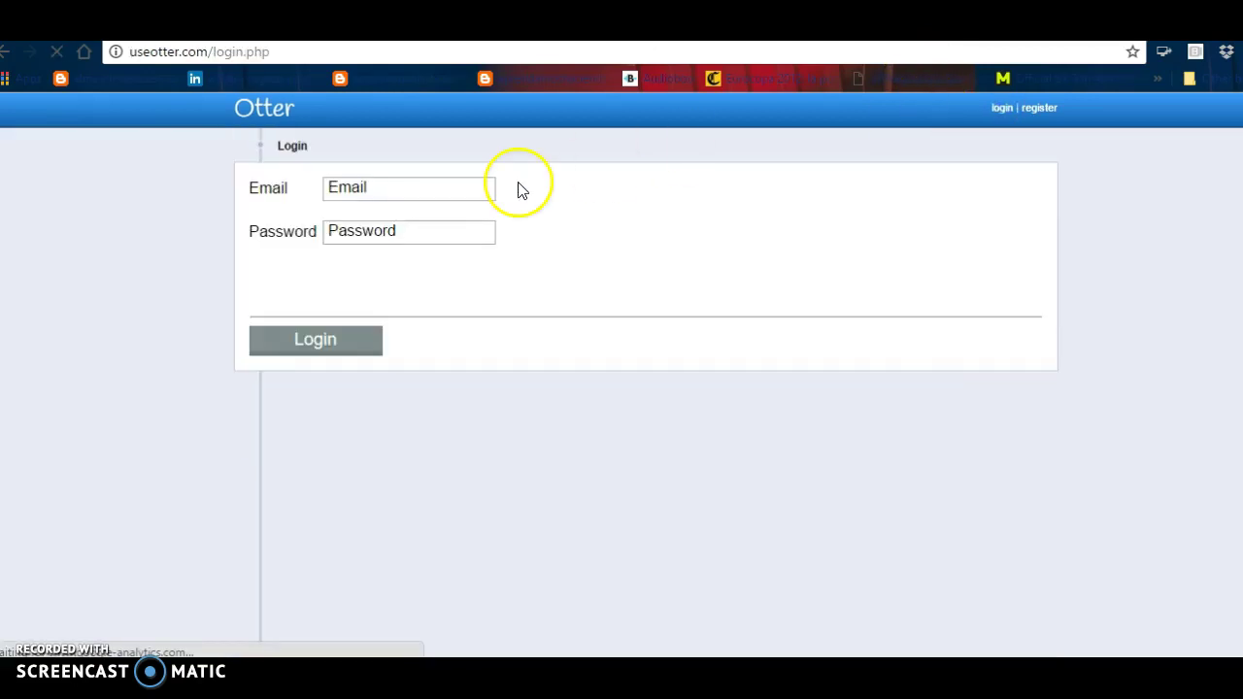
{"action": "left_click", "coordinate": [270, 114]}
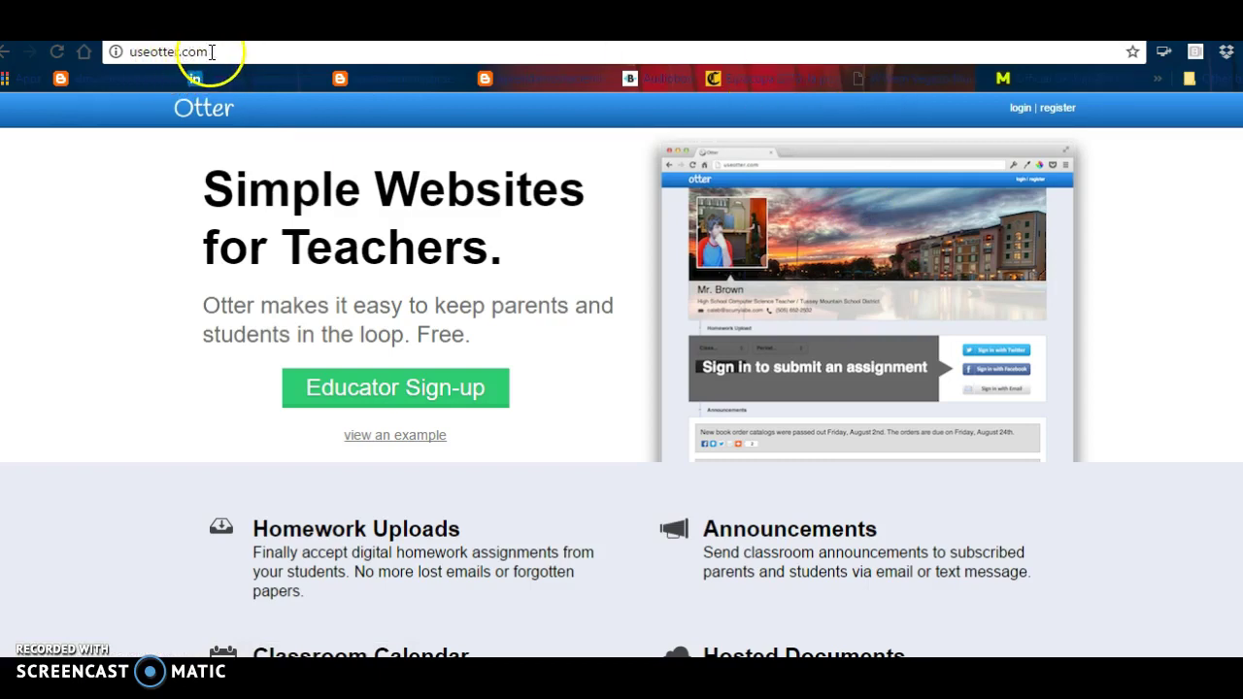
{"action": "left_click", "coordinate": [1066, 112]}
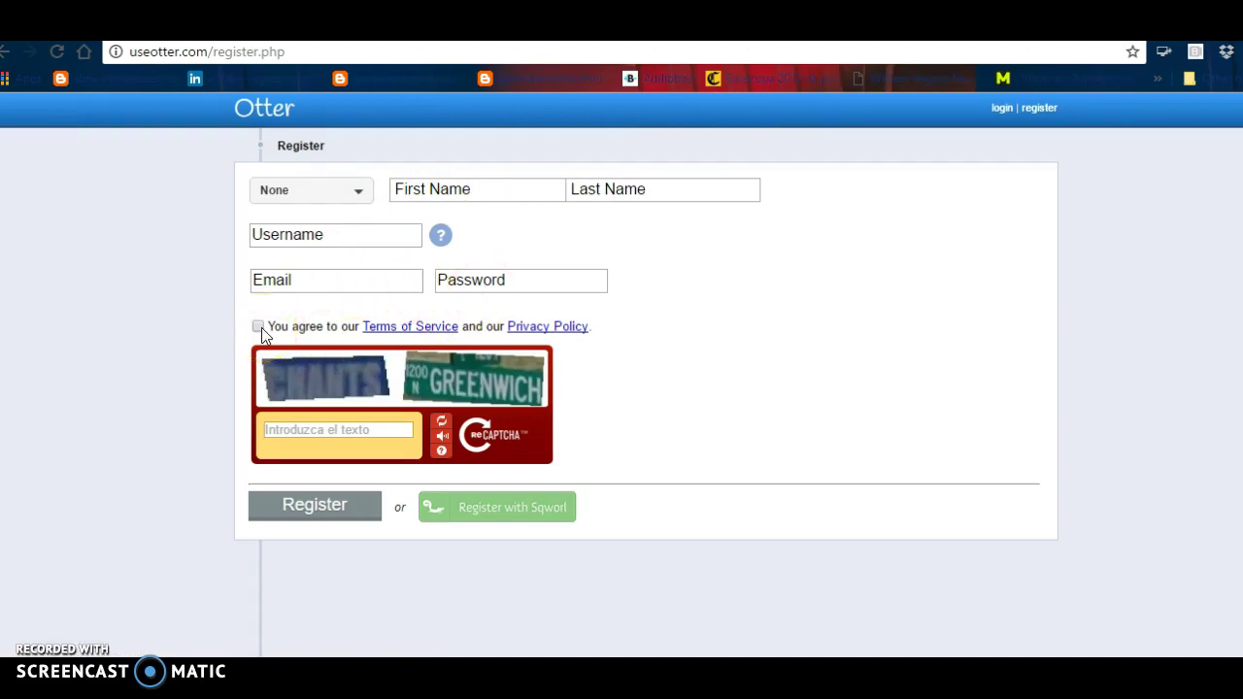
Step: Enter the captcha answer and submit the educator registration form
{"action": "left_click", "coordinate": [351, 419]}
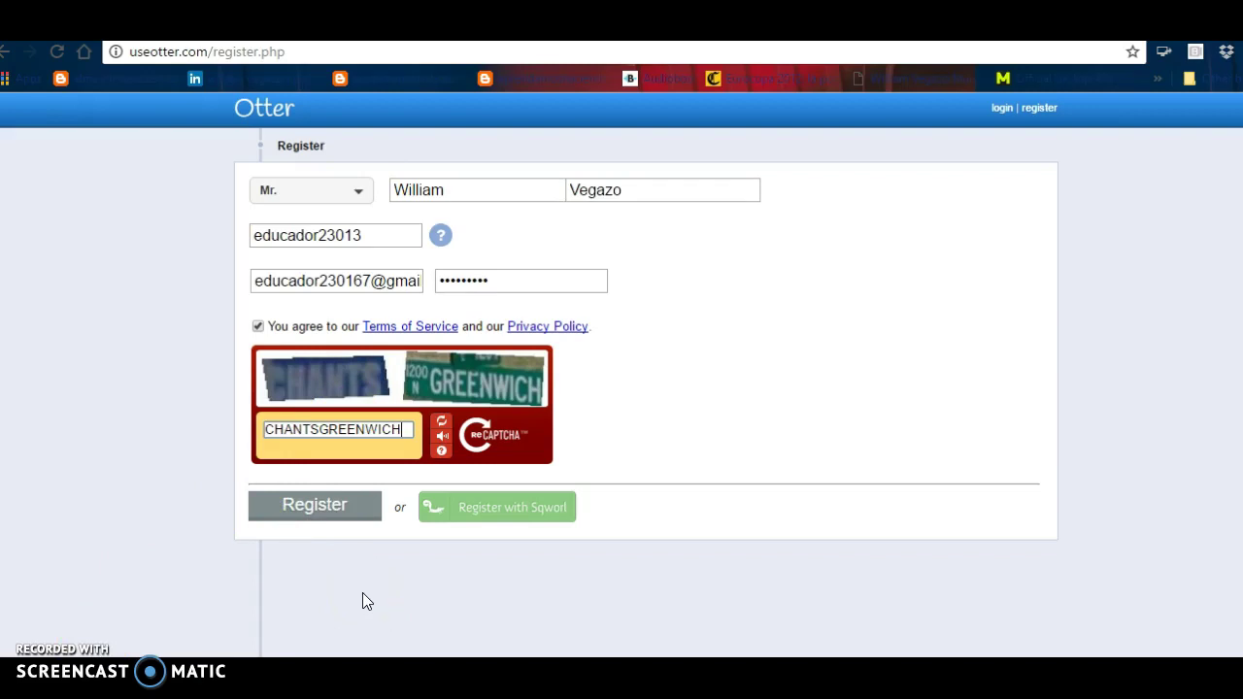
{"action": "left_click", "coordinate": [305, 508]}
{"action": "left_click", "coordinate": [264, 525]}
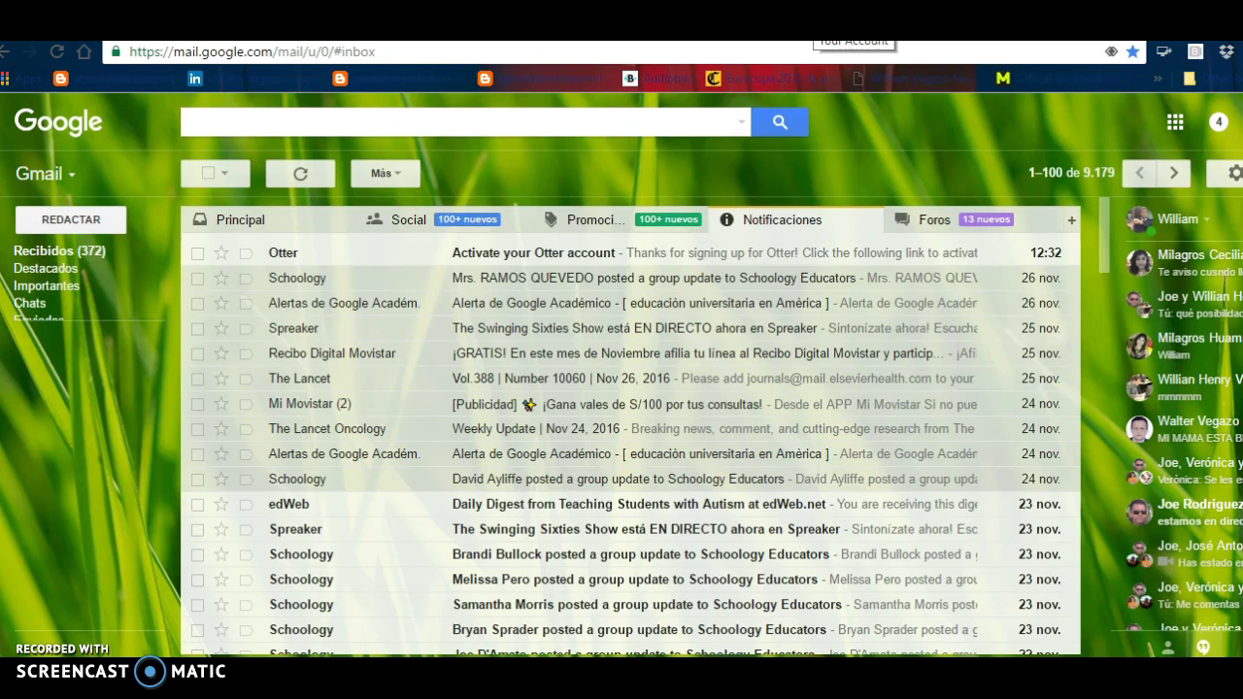
Step: Open the 'Activate your Otter account' email and follow its validation link
{"action": "left_click", "coordinate": [537, 254]}
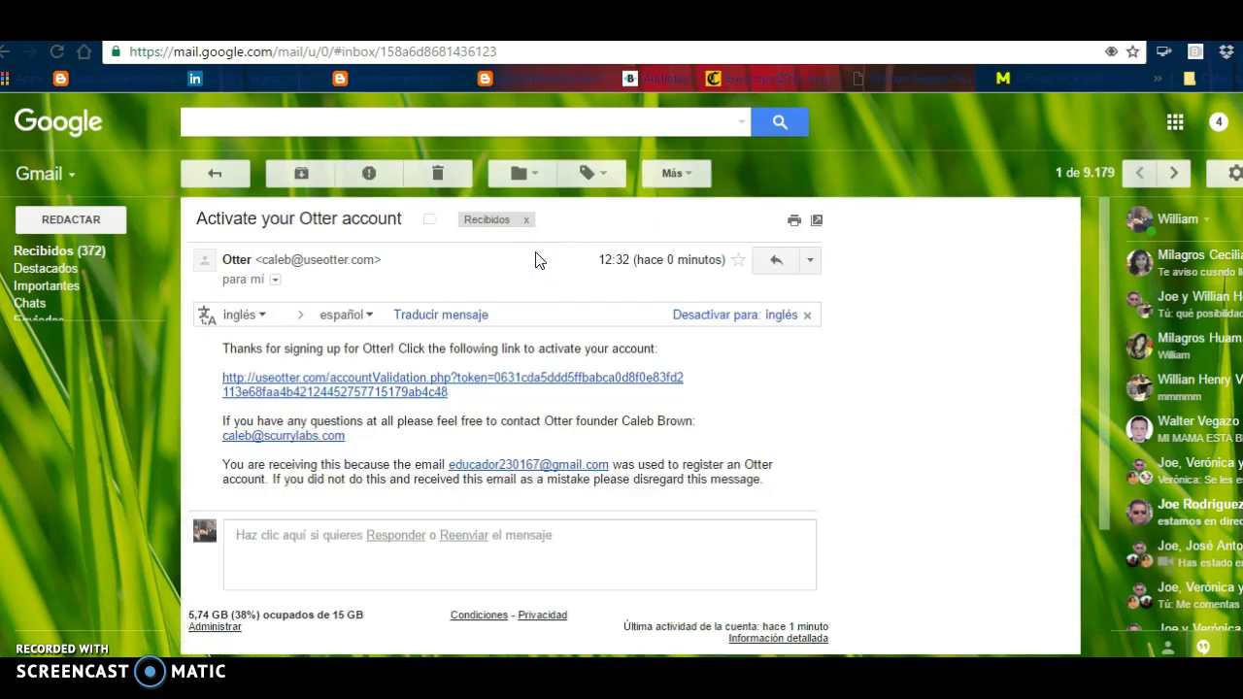
{"action": "left_click", "coordinate": [402, 391]}
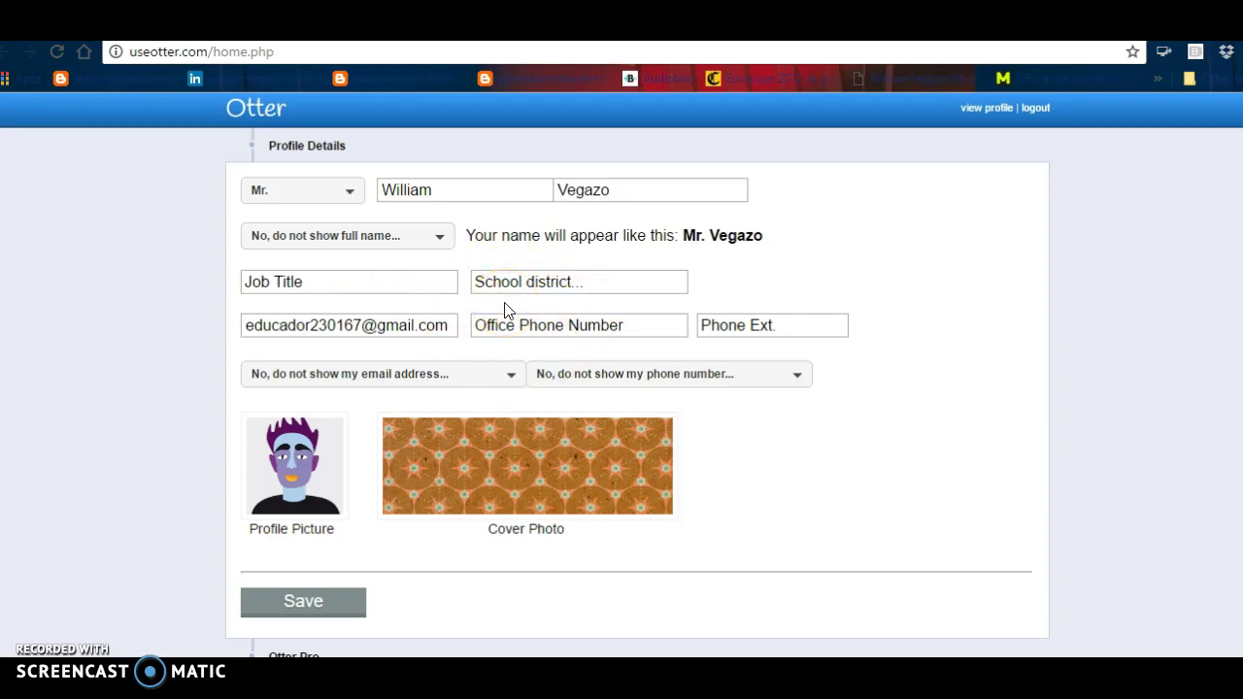
Step: Set the full name and email visibility dropdowns to Yes so both show publicly
{"action": "mouse_move", "coordinate": [313, 493]}
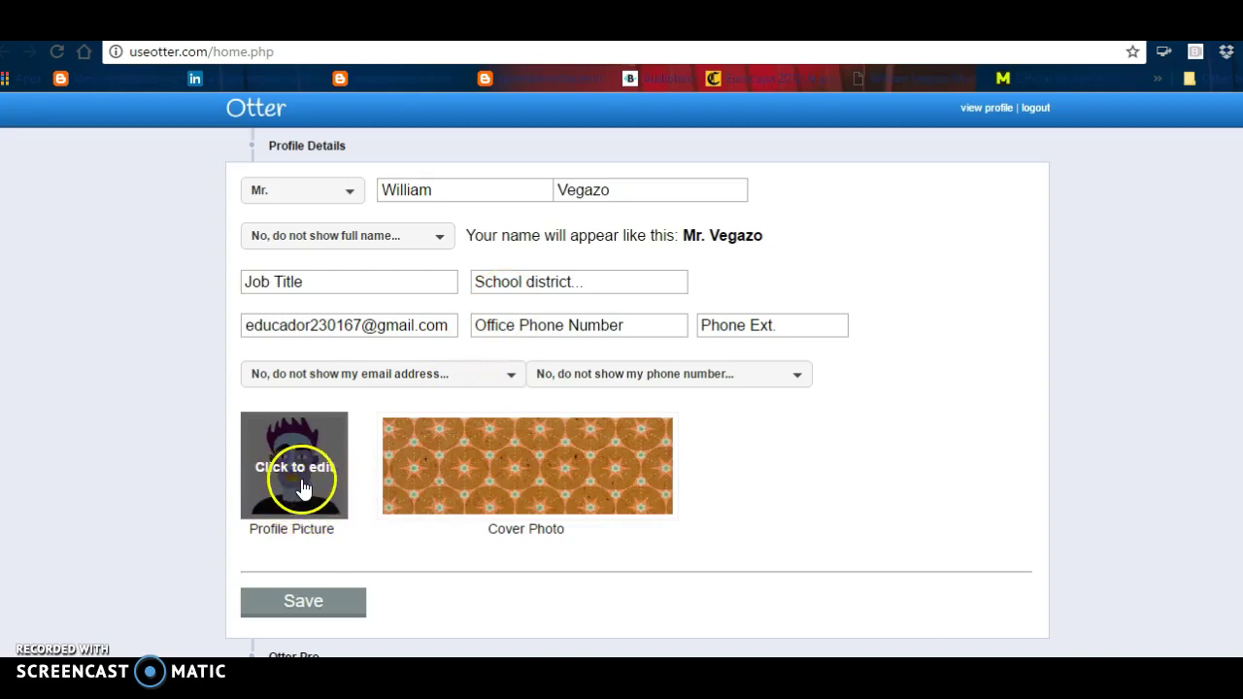
{"action": "mouse_move", "coordinate": [492, 467]}
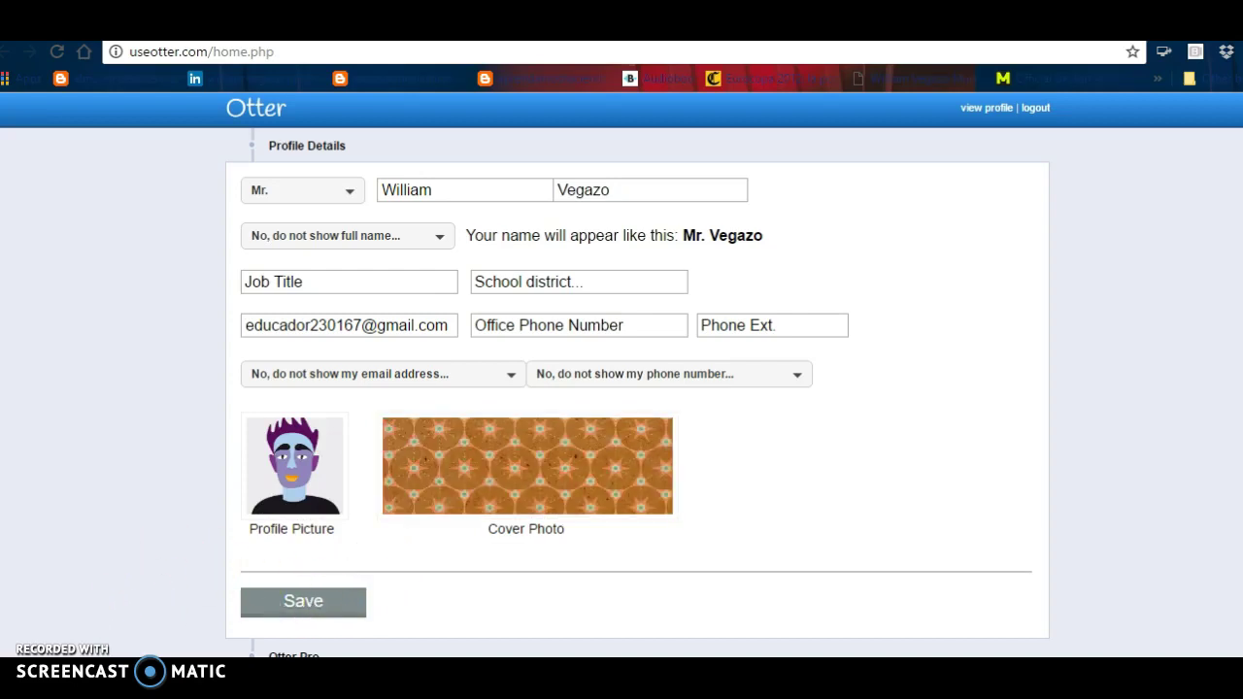
{"action": "left_click", "coordinate": [139, 475]}
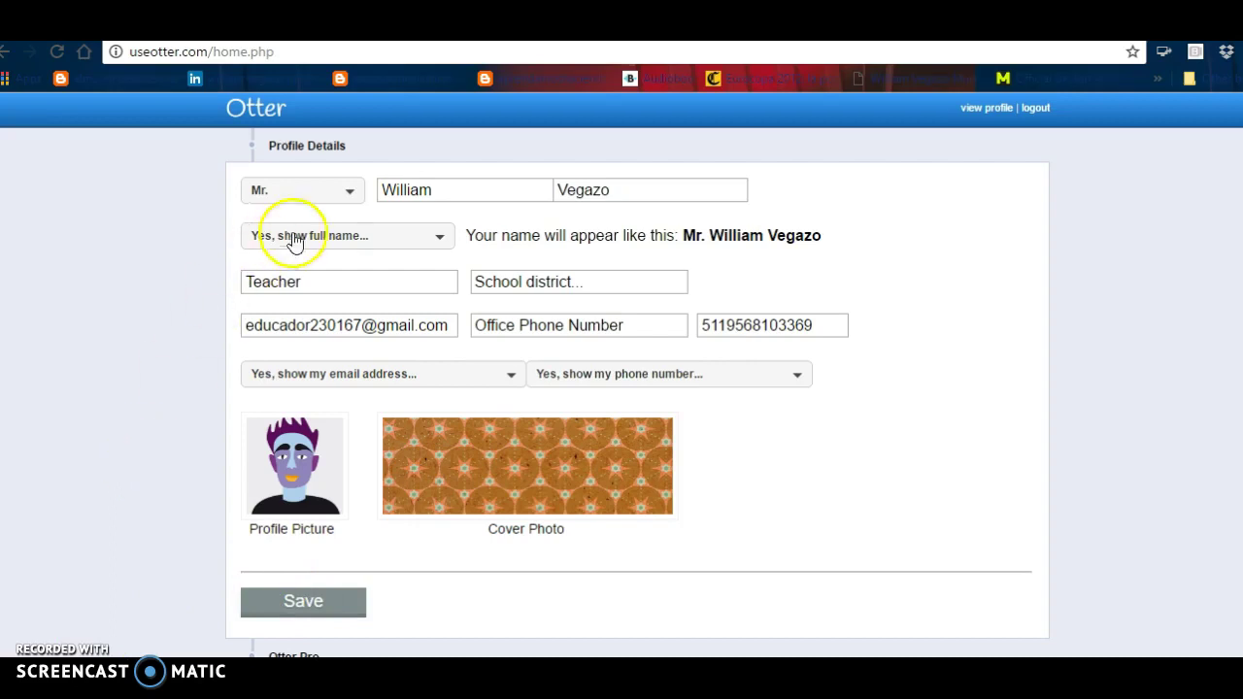
{"action": "left_click", "coordinate": [437, 241]}
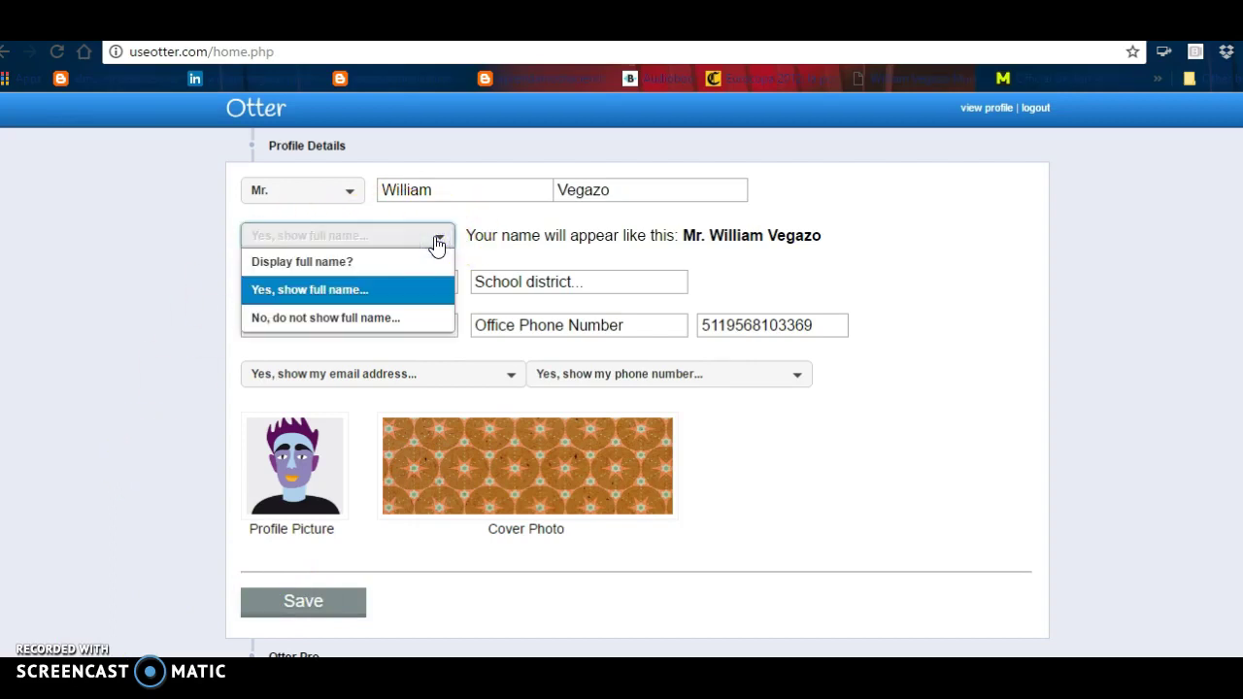
{"action": "left_click", "coordinate": [375, 290]}
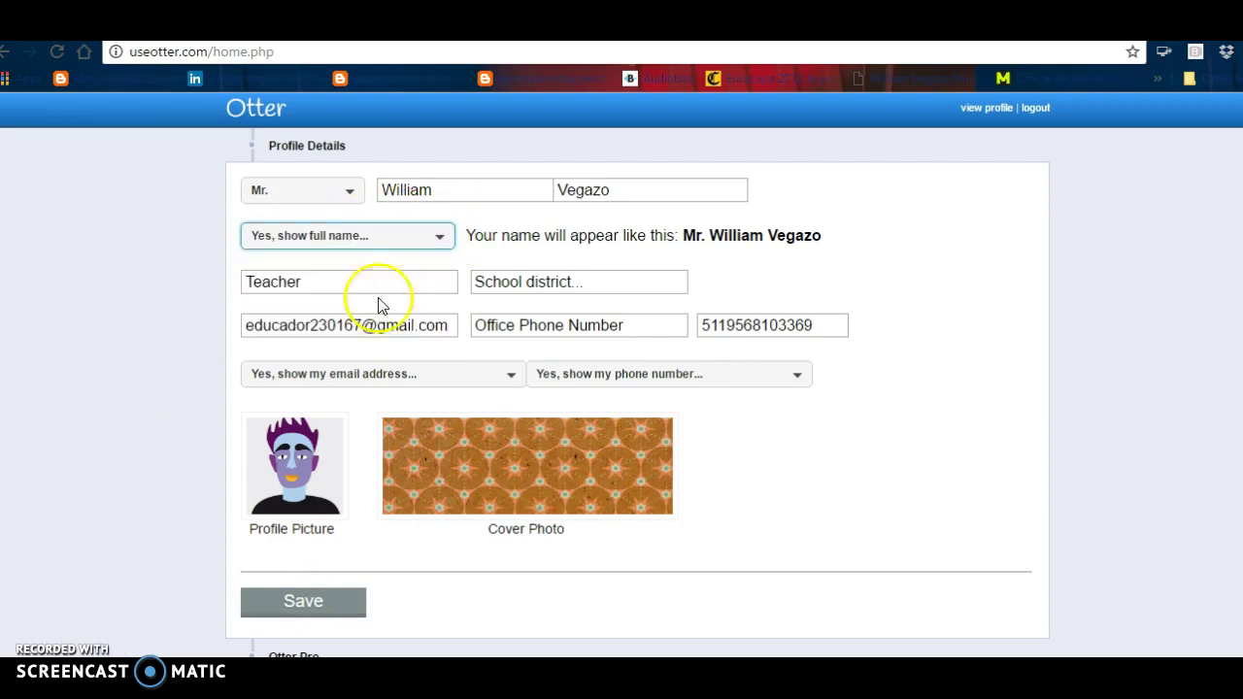
{"action": "left_click", "coordinate": [395, 375]}
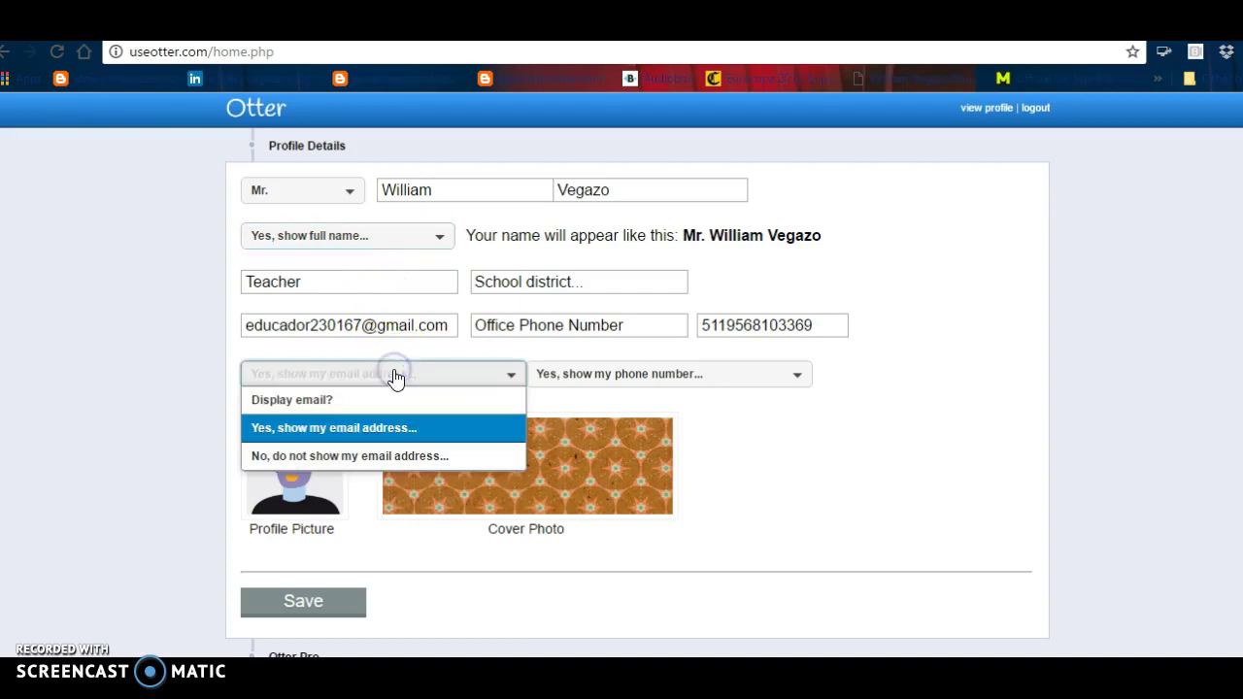
{"action": "left_click", "coordinate": [389, 427]}
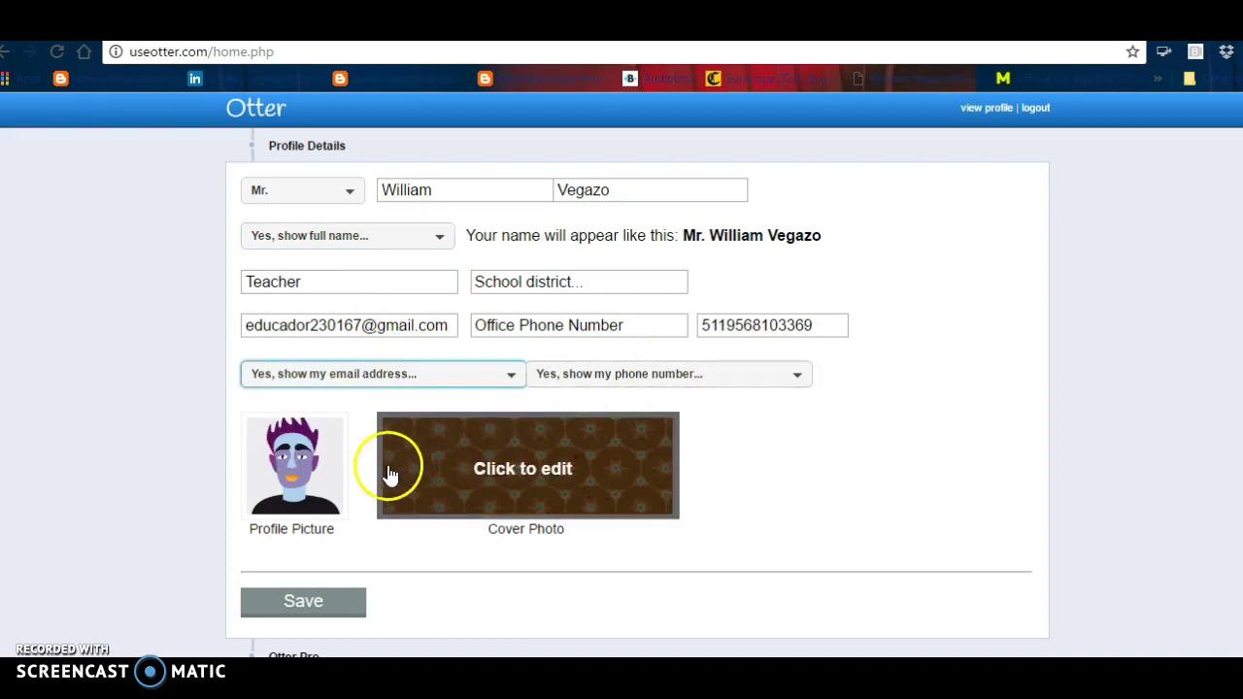
Step: Search web images and upload the second result as the new profile picture
{"action": "left_click", "coordinate": [292, 475]}
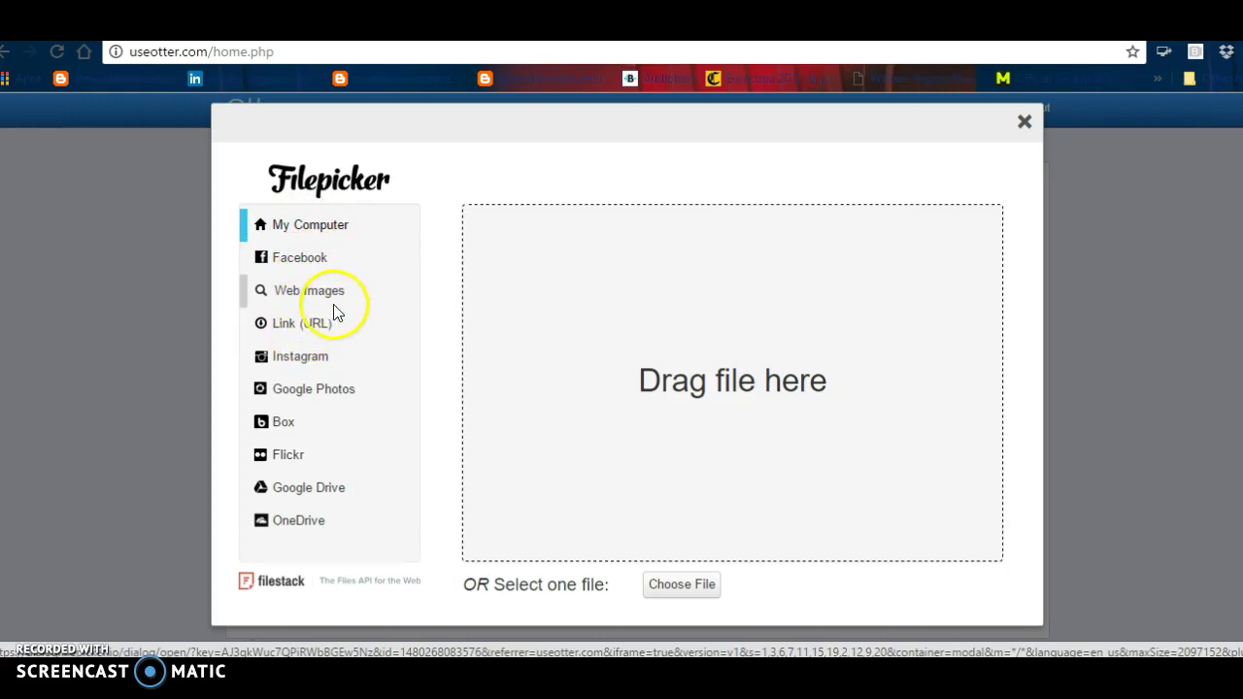
{"action": "left_click", "coordinate": [292, 293]}
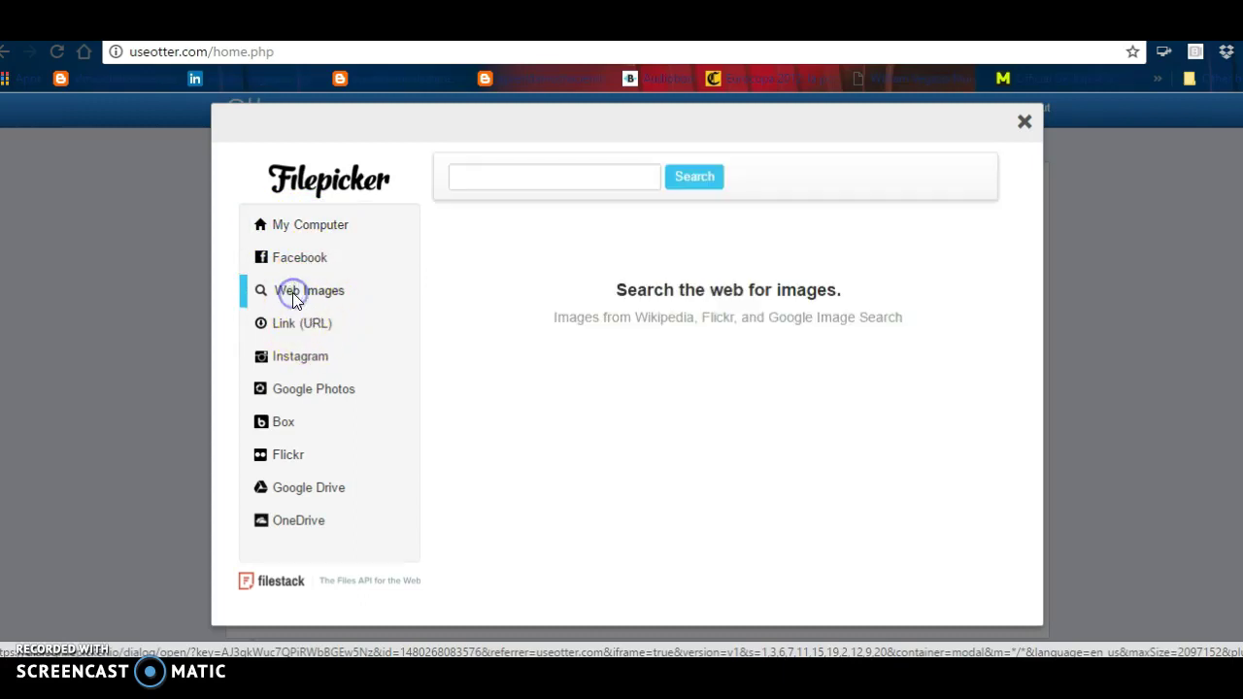
{"action": "left_click", "coordinate": [579, 178]}
{"action": "type", "text": "william veg"}
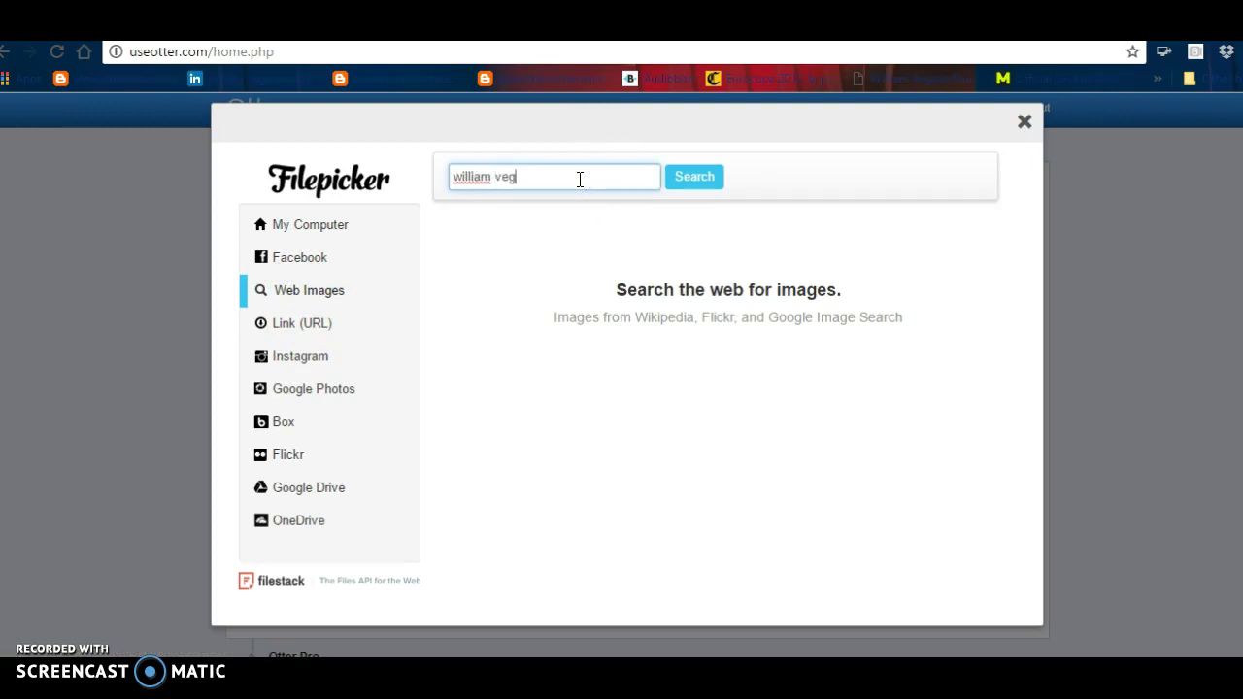
{"action": "key", "text": "Return"}
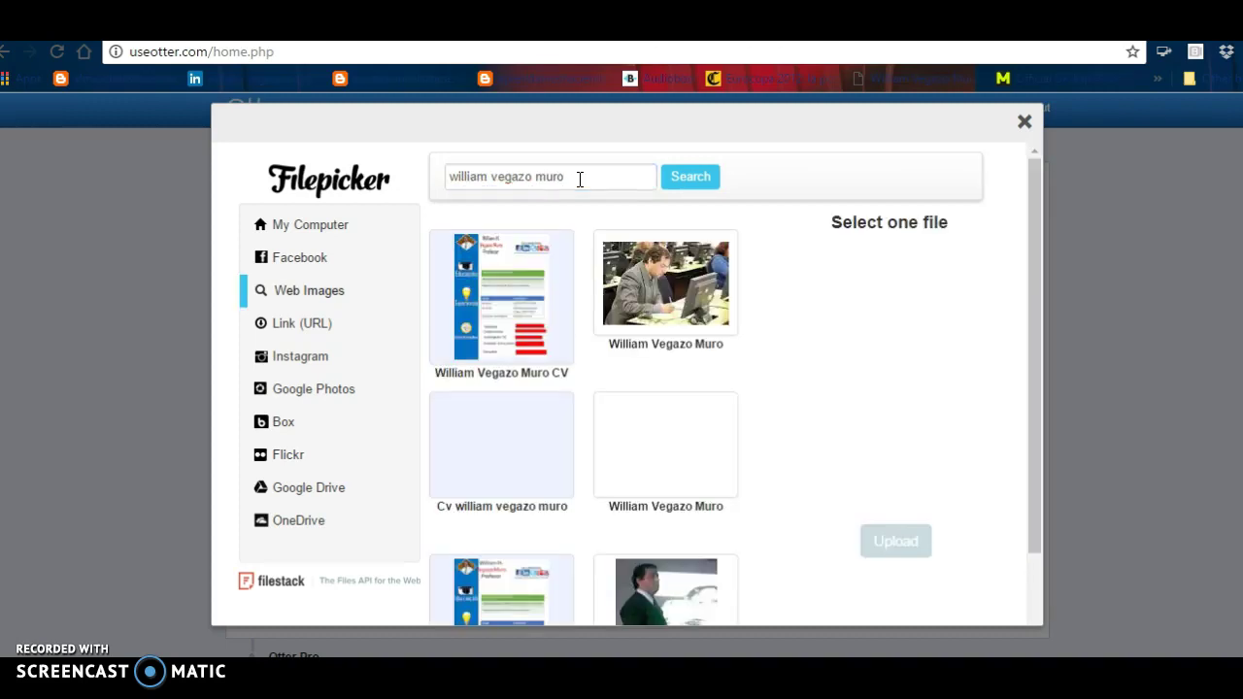
{"action": "left_click", "coordinate": [659, 265]}
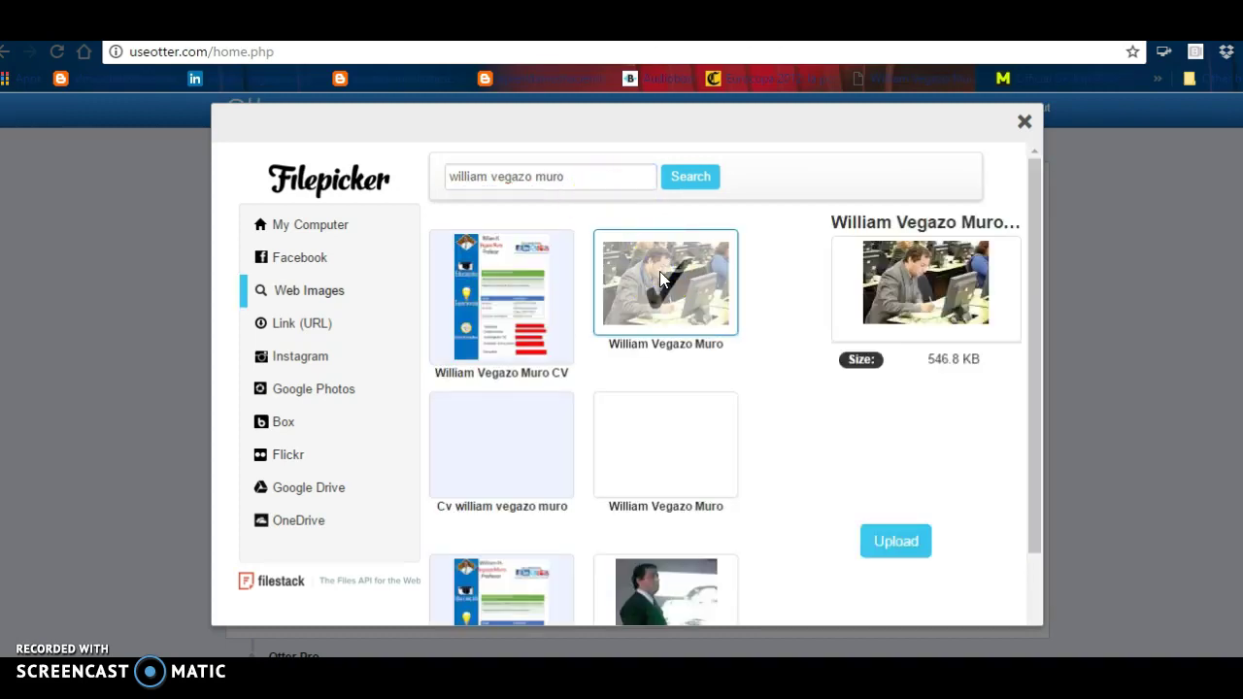
{"action": "left_click", "coordinate": [894, 552]}
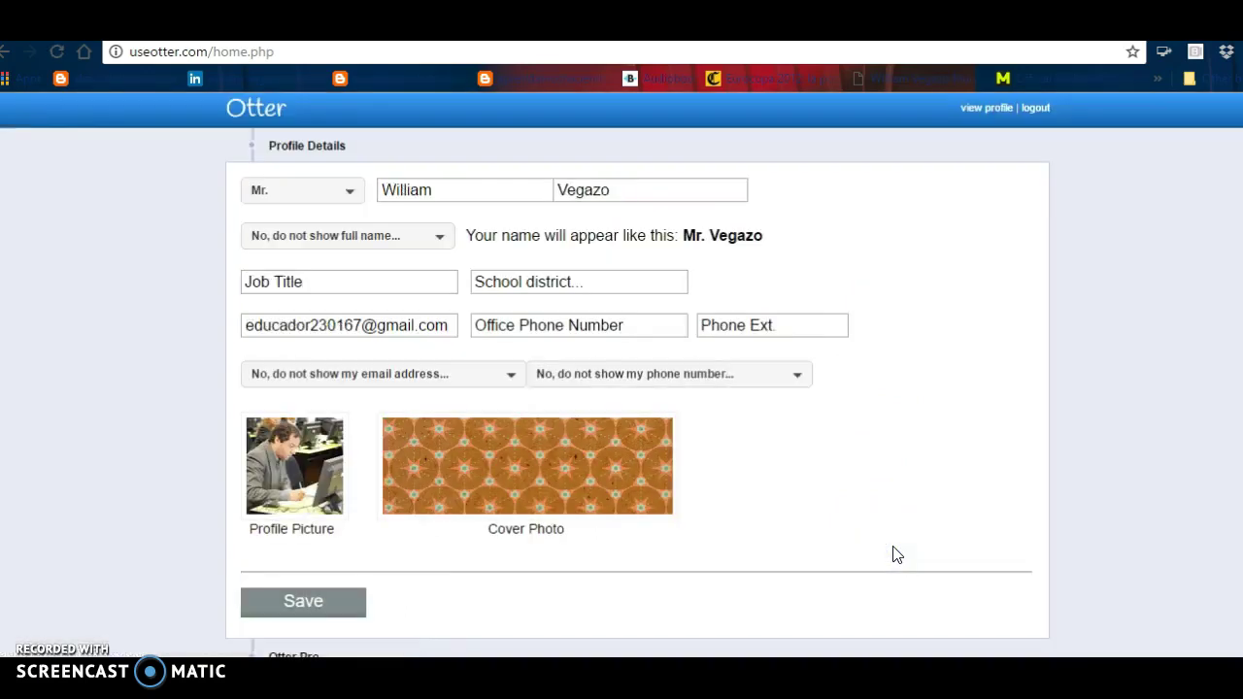
Step: Save the profile details so Otter shows 'Profile updated!'
{"action": "left_click", "coordinate": [303, 601]}
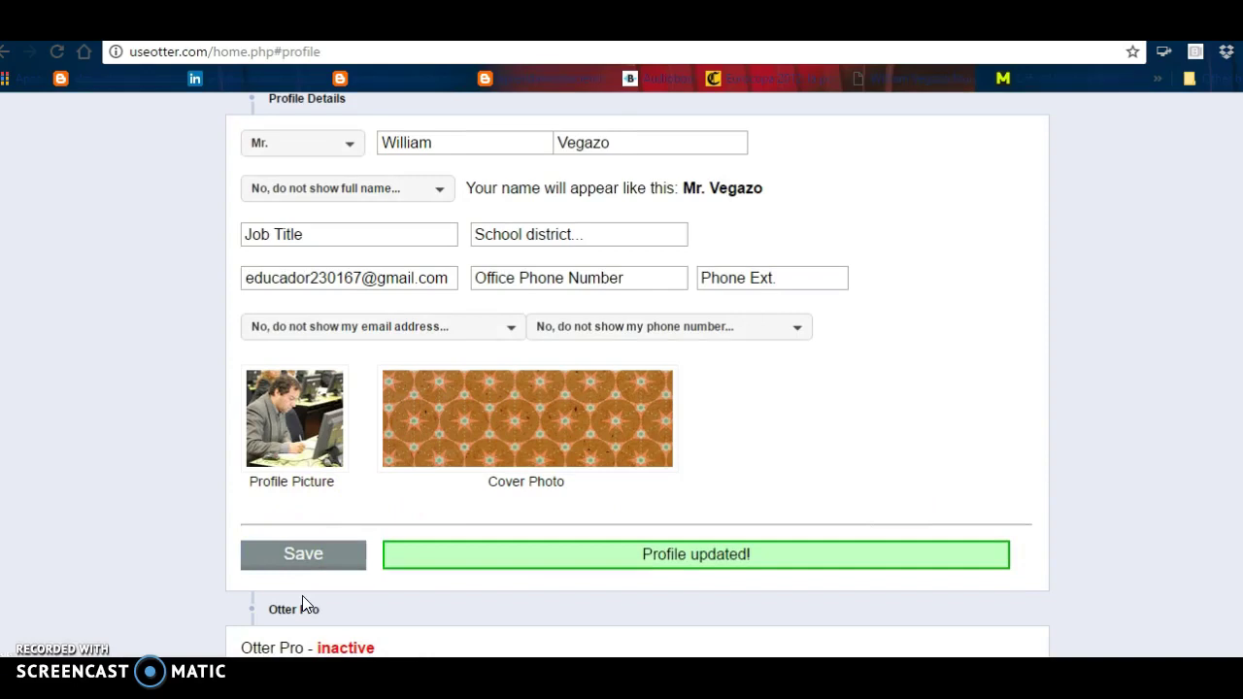
{"action": "left_click", "coordinate": [1054, 350]}
{"action": "scroll", "coordinate": [638, 374], "scroll_direction": "down", "scroll_amount": 3}
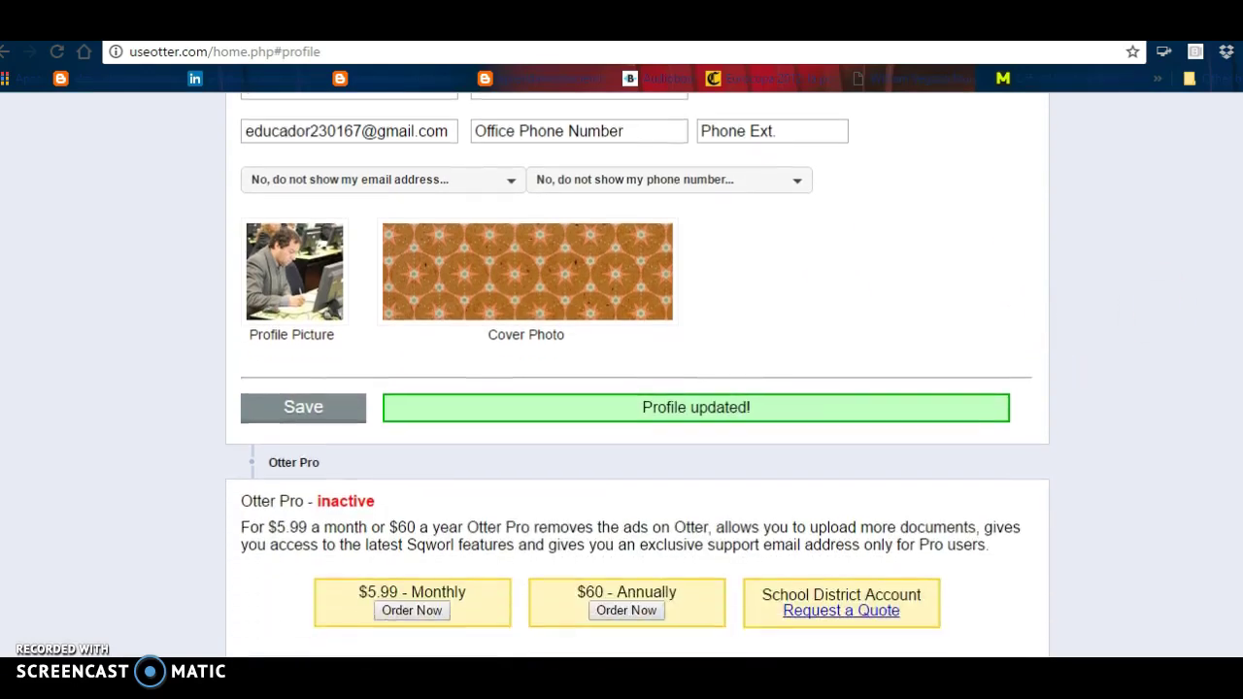
{"action": "scroll", "coordinate": [638, 374], "scroll_direction": "down", "scroll_amount": 1}
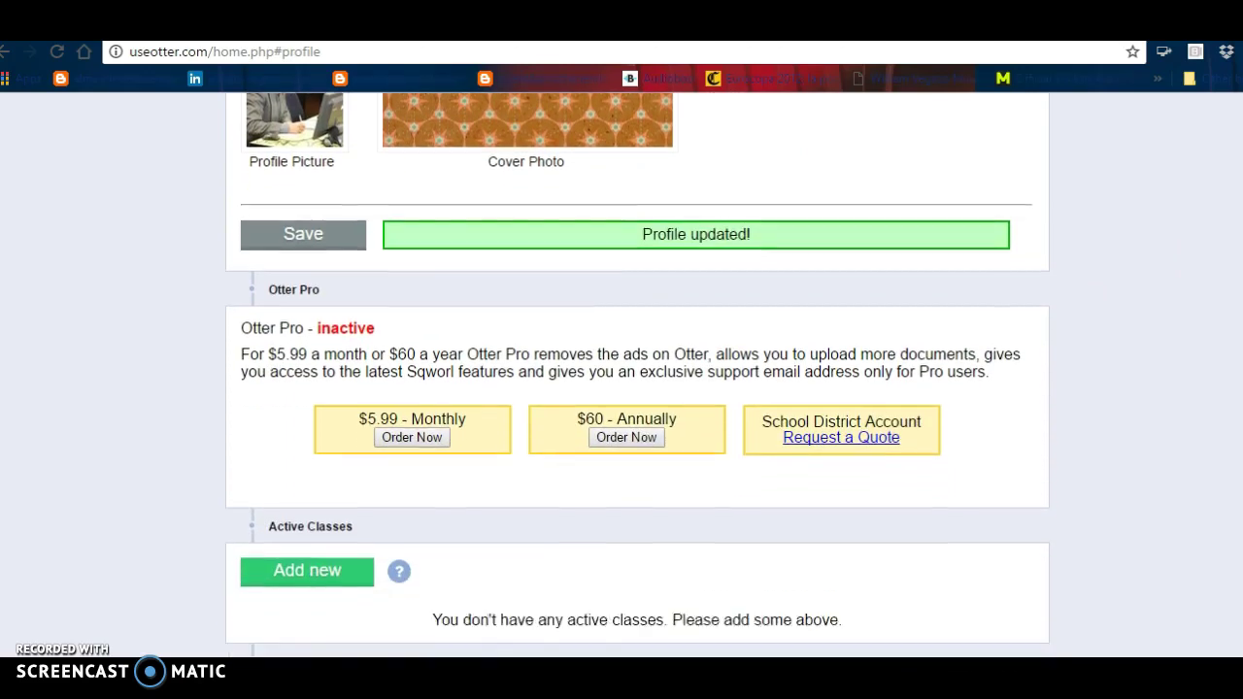
{"action": "scroll", "coordinate": [638, 374], "scroll_direction": "down", "scroll_amount": 2}
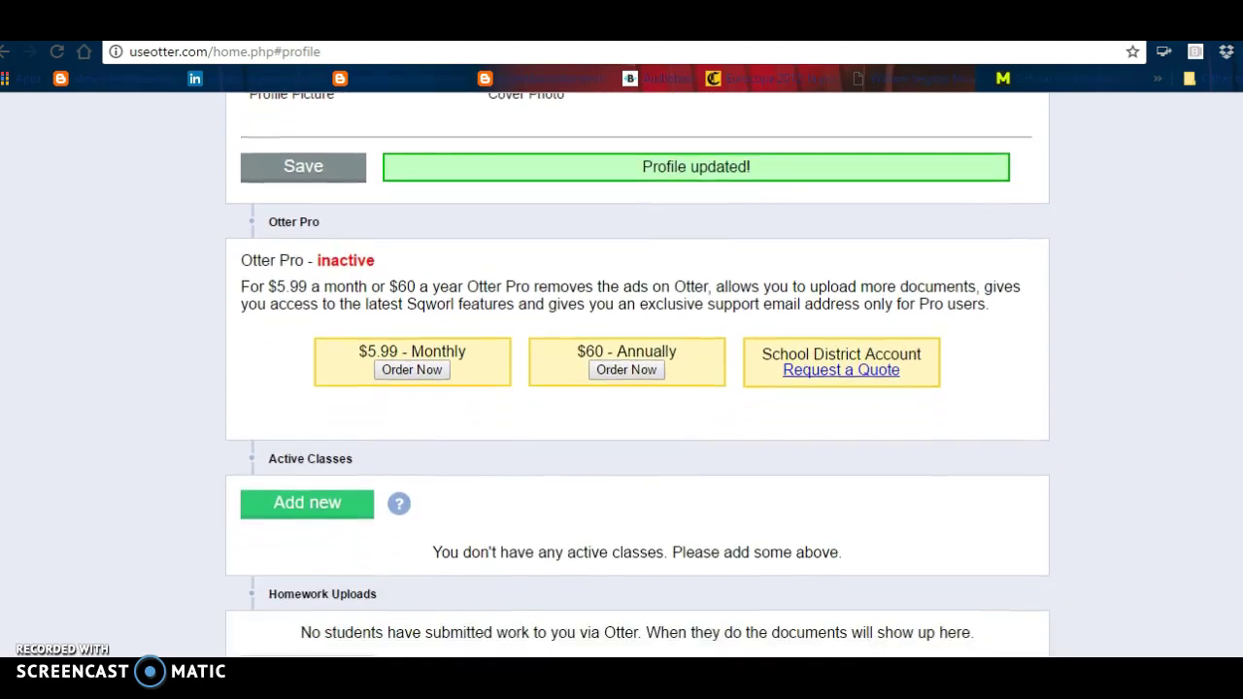
{"action": "scroll", "coordinate": [638, 374], "scroll_direction": "down", "scroll_amount": 1}
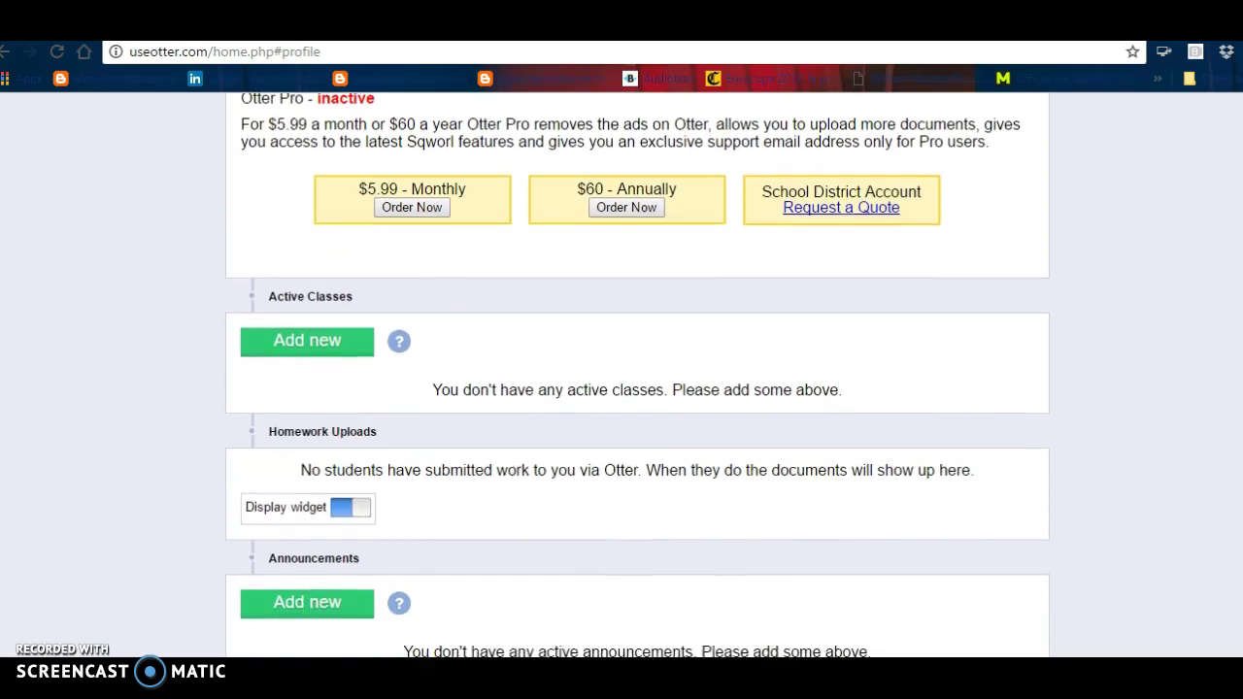
{"action": "scroll", "coordinate": [638, 374], "scroll_direction": "down", "scroll_amount": 1}
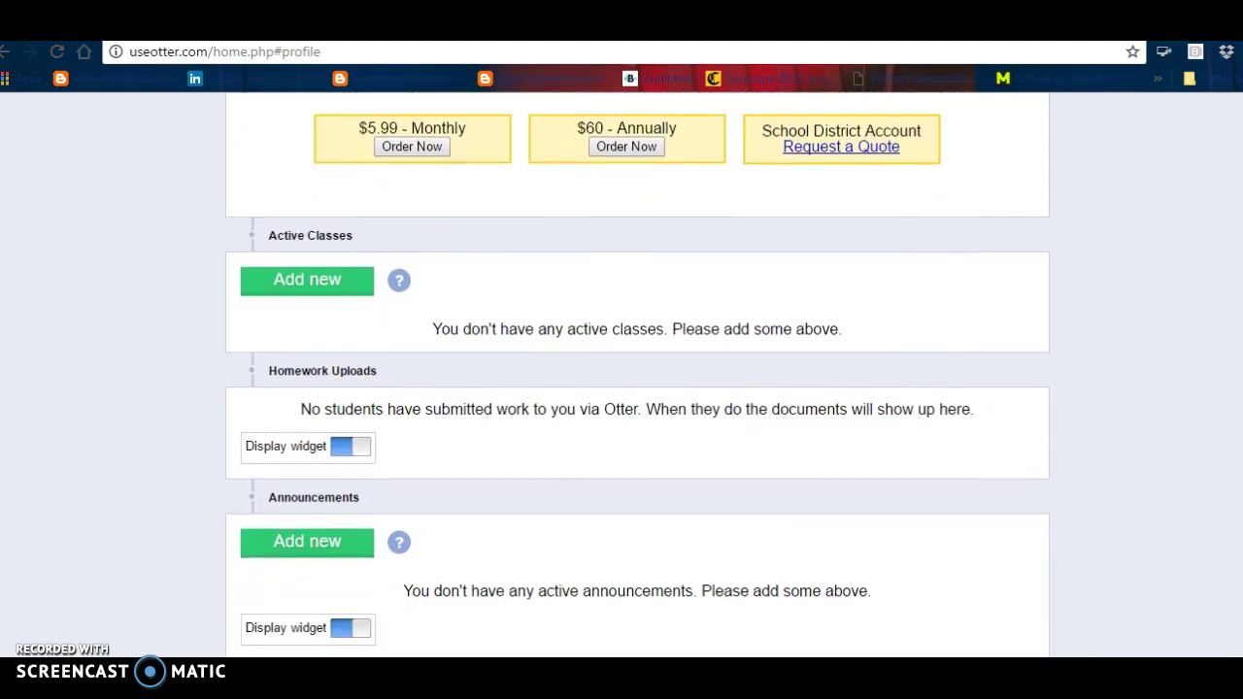
Step: Scroll through the still-empty class, homework and announcement dashboard sections and back
{"action": "left_click", "coordinate": [333, 289]}
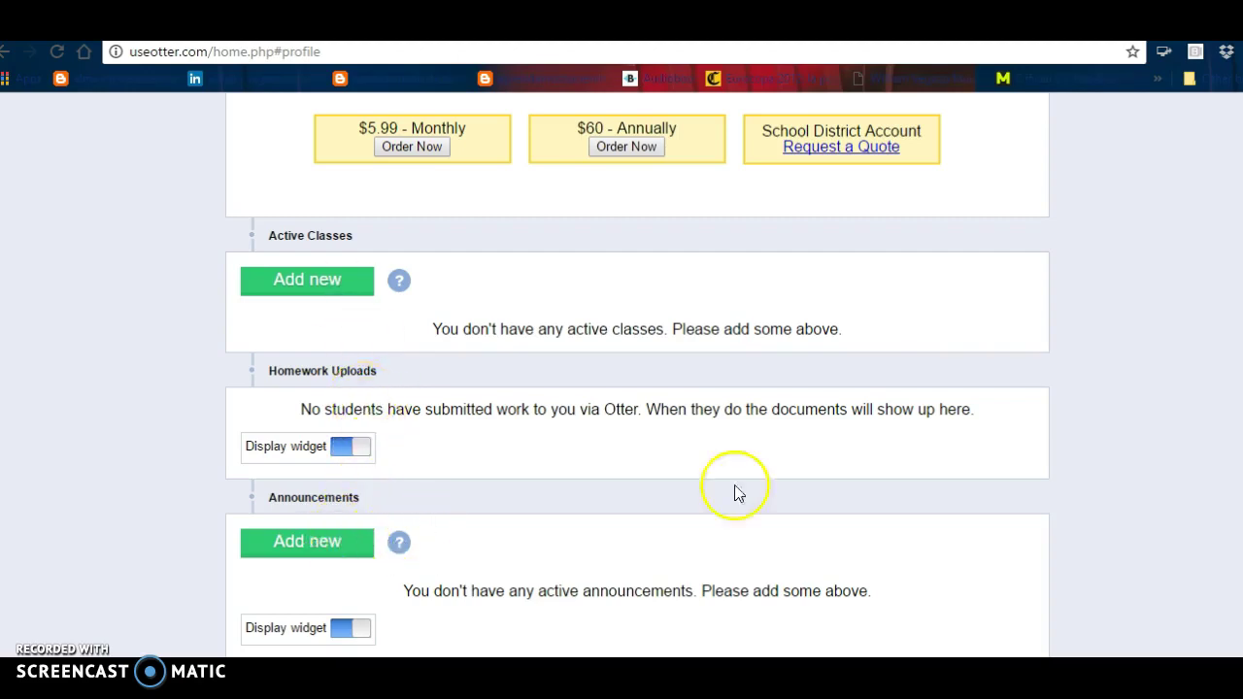
{"action": "scroll", "coordinate": [637, 375], "scroll_direction": "down", "scroll_amount": 4}
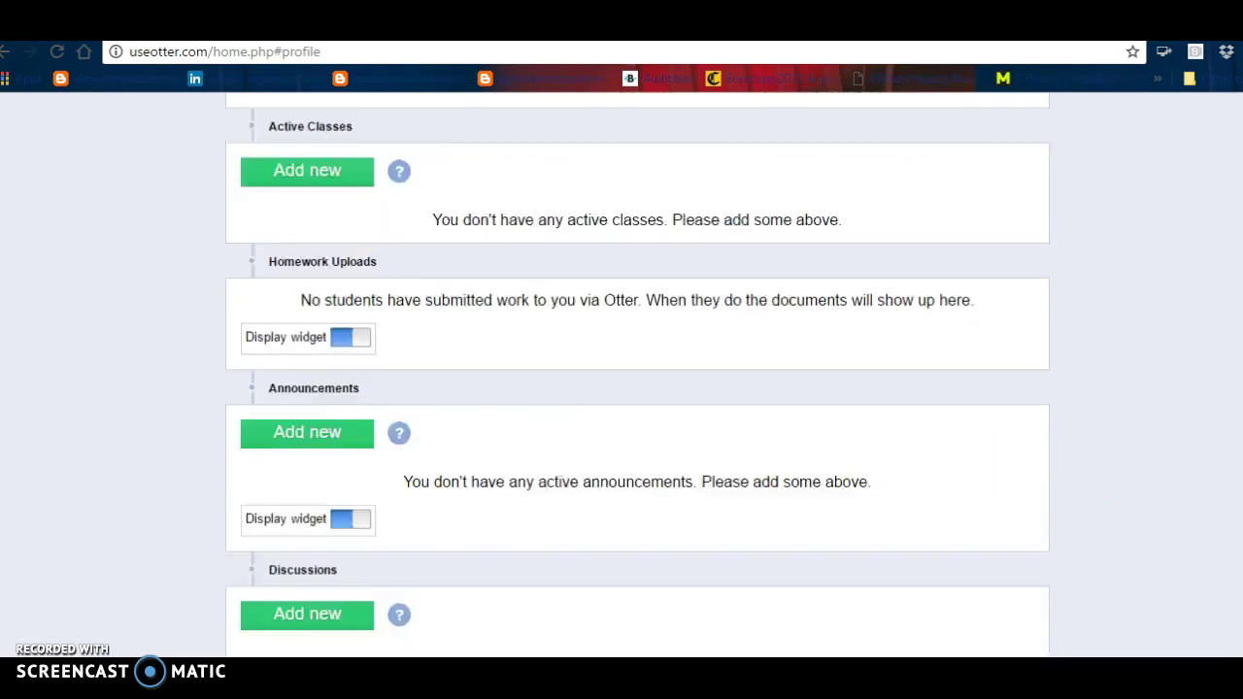
{"action": "scroll", "coordinate": [637, 374], "scroll_direction": "down", "scroll_amount": 1}
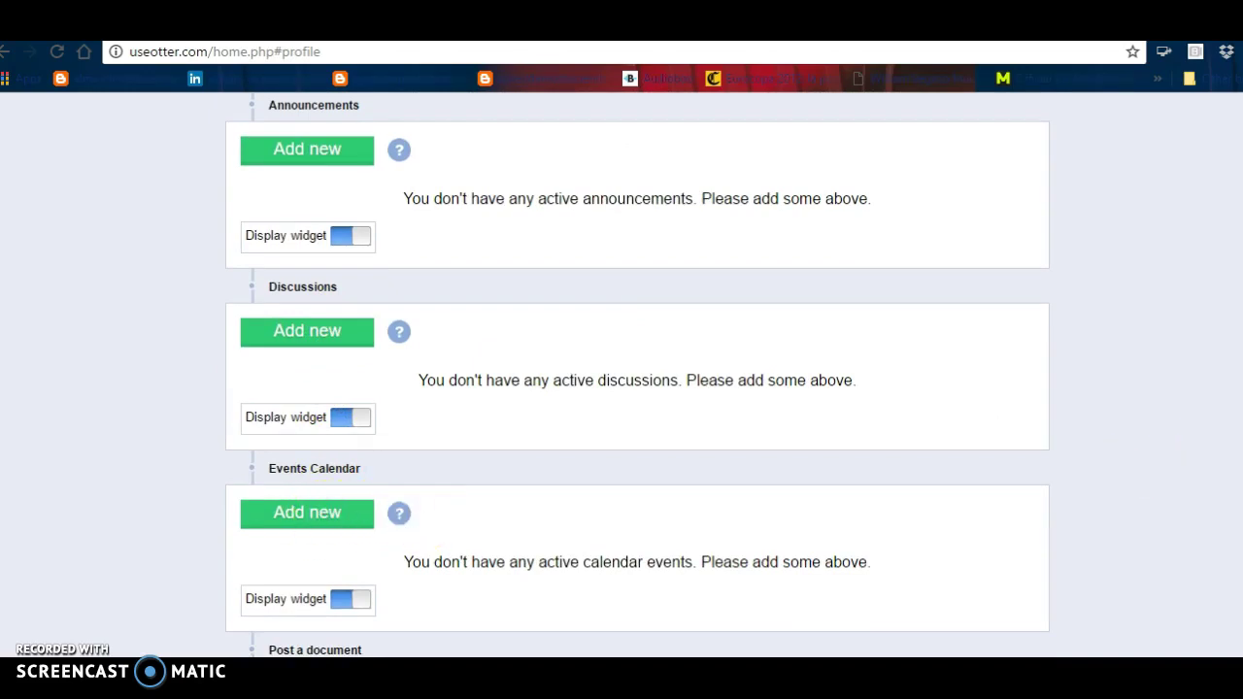
{"action": "scroll", "coordinate": [637, 375], "scroll_direction": "down", "scroll_amount": 3}
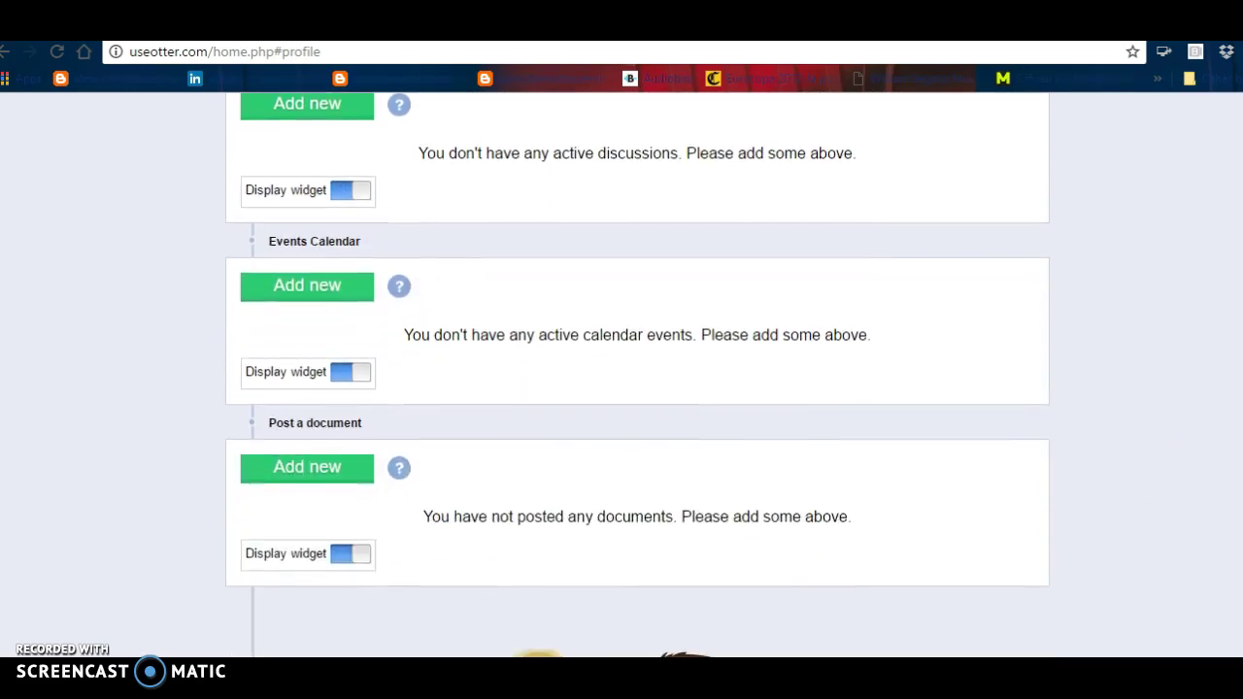
{"action": "scroll", "coordinate": [637, 375], "scroll_direction": "down", "scroll_amount": 1}
{"action": "scroll", "coordinate": [637, 375], "scroll_direction": "down", "scroll_amount": 2}
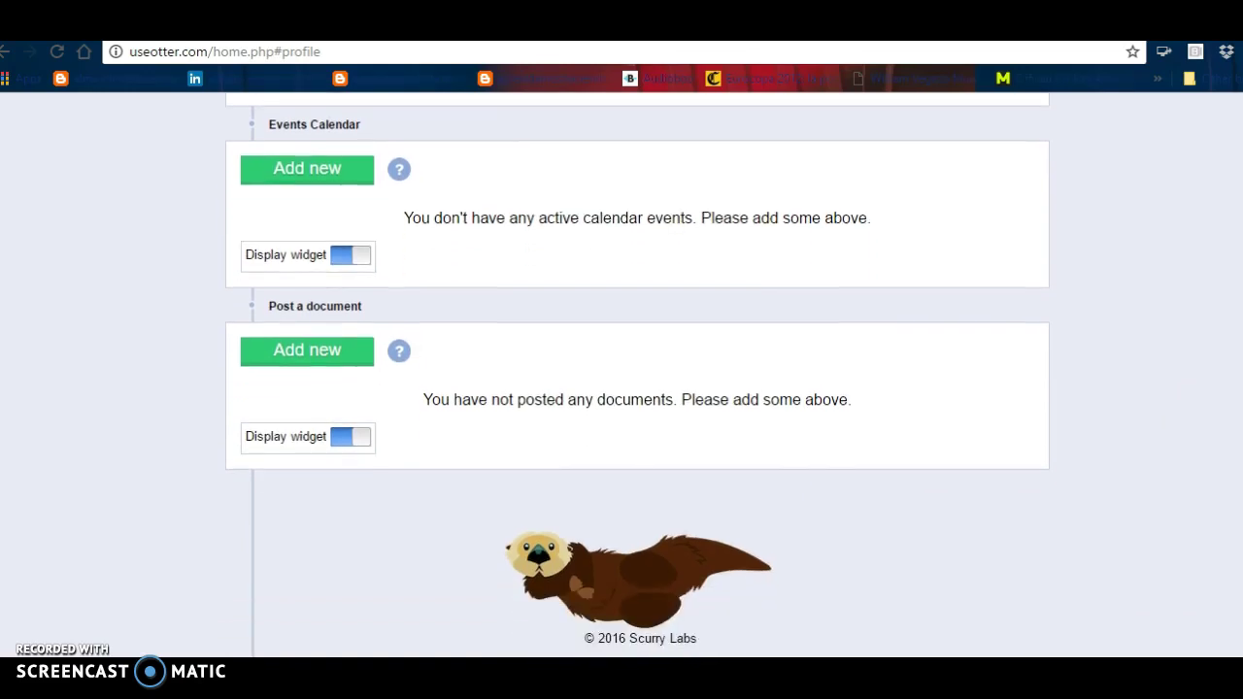
{"action": "scroll", "coordinate": [637, 375], "scroll_direction": "up", "scroll_amount": 9}
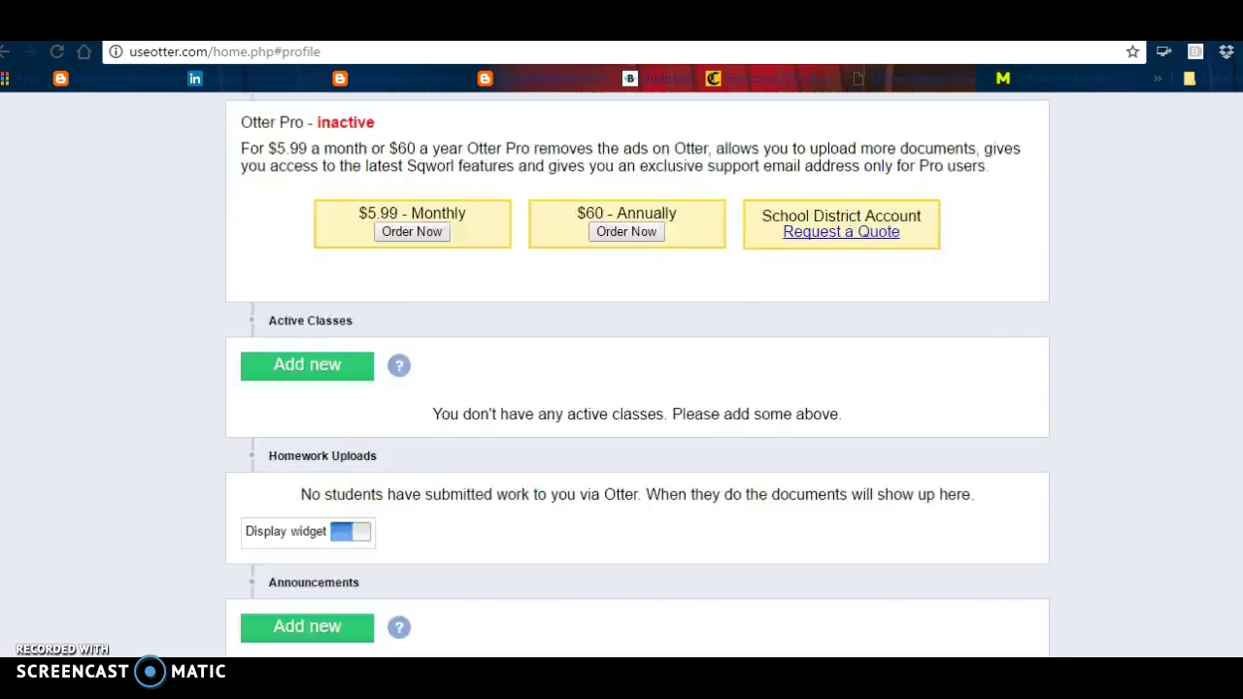
{"action": "scroll", "coordinate": [637, 375], "scroll_direction": "up", "scroll_amount": 5}
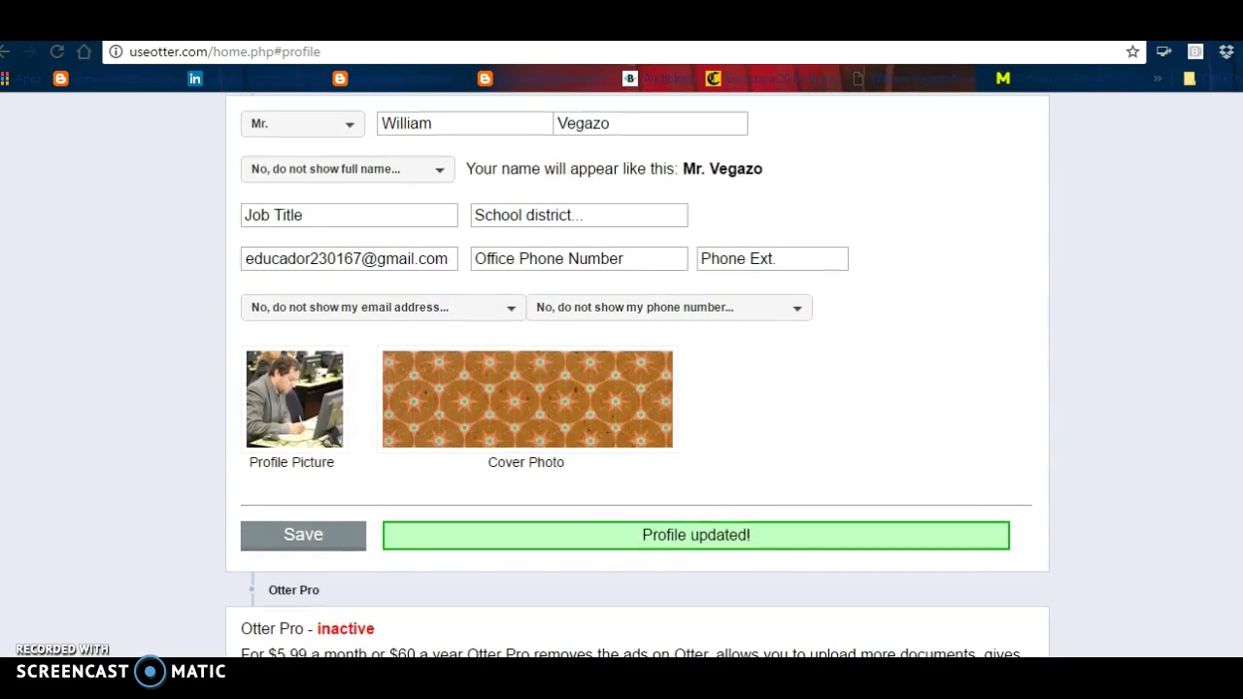
{"action": "scroll", "coordinate": [637, 375], "scroll_direction": "up", "scroll_amount": 1}
{"action": "scroll", "coordinate": [637, 375], "scroll_direction": "down", "scroll_amount": 1}
{"action": "scroll", "coordinate": [637, 374], "scroll_direction": "up", "scroll_amount": 1}
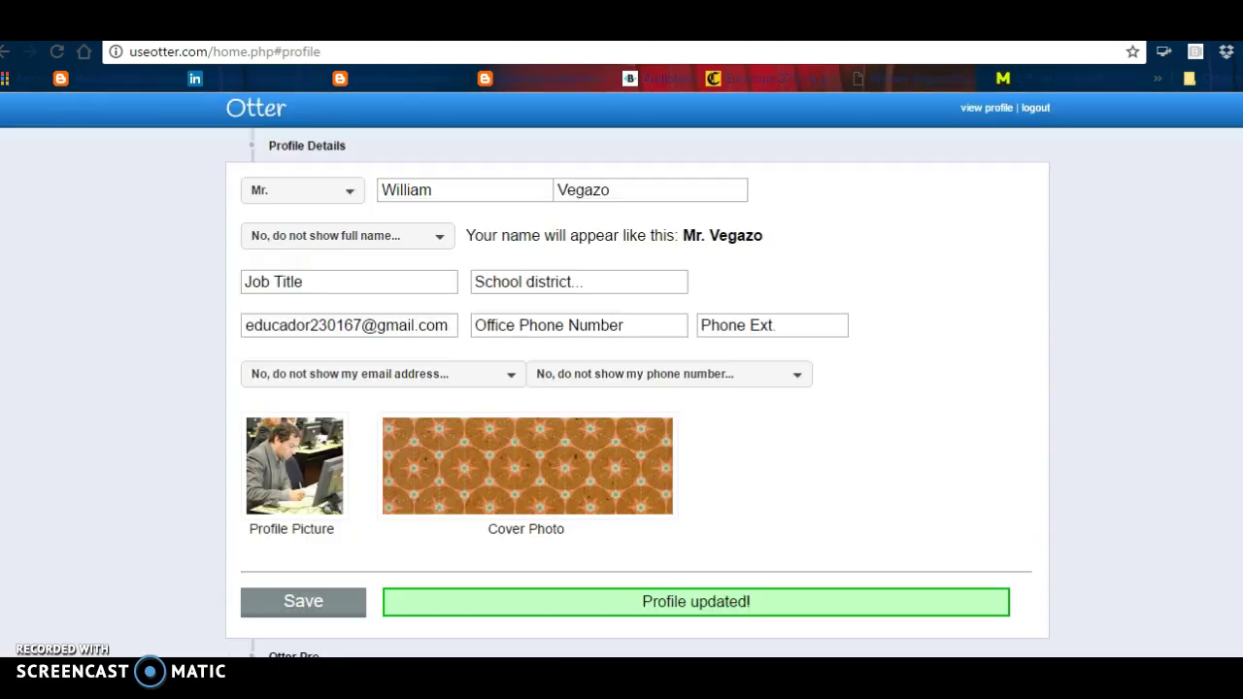
{"action": "scroll", "coordinate": [637, 375], "scroll_direction": "down", "scroll_amount": 6}
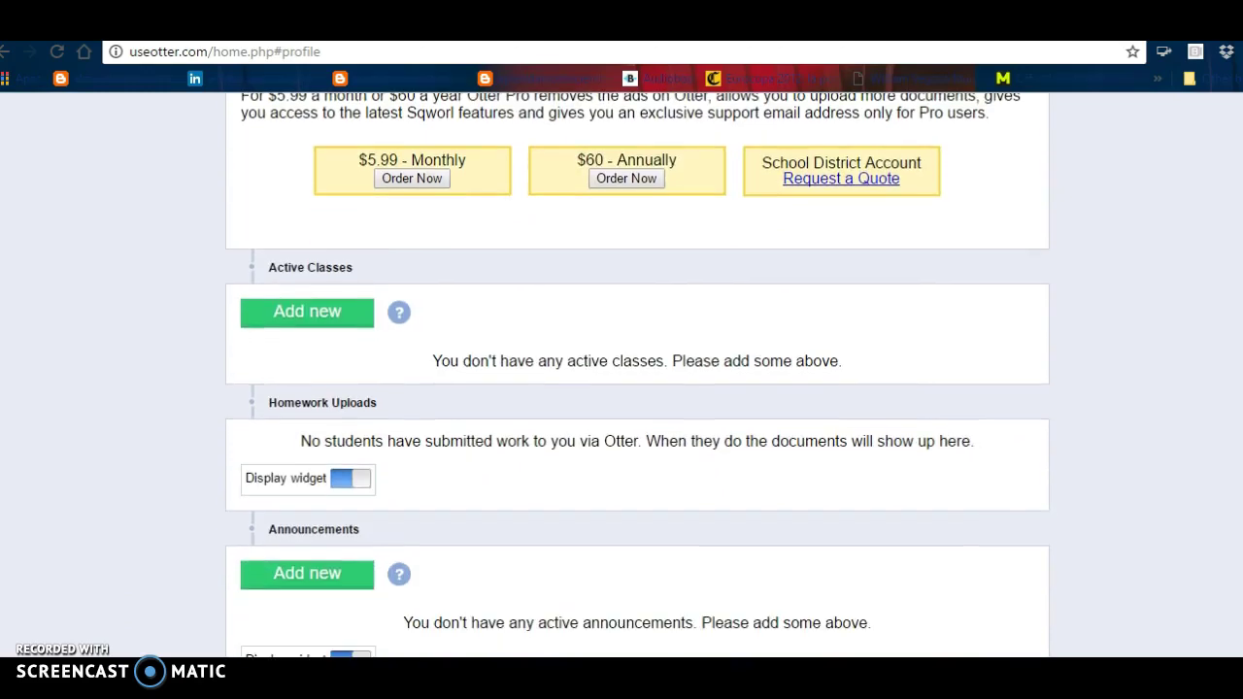
Step: Add the active class 'CTA 1º Grado' with period 4 and term n/a
{"action": "left_click", "coordinate": [305, 312]}
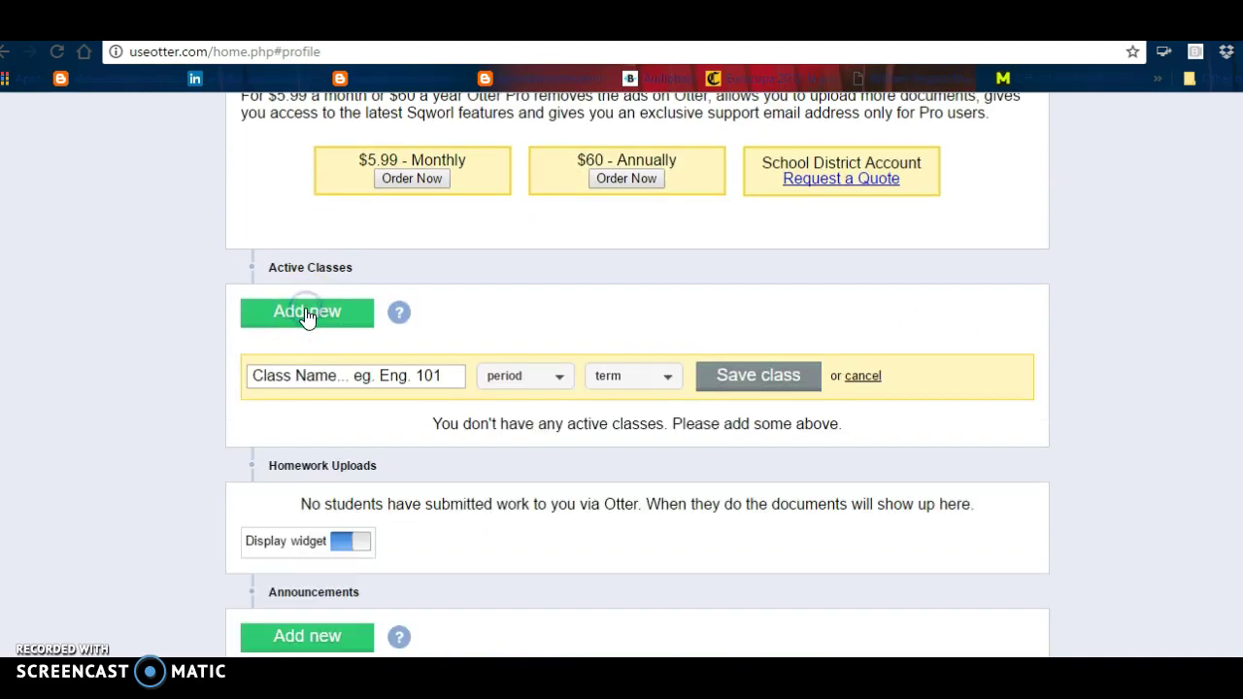
{"action": "left_click", "coordinate": [408, 381]}
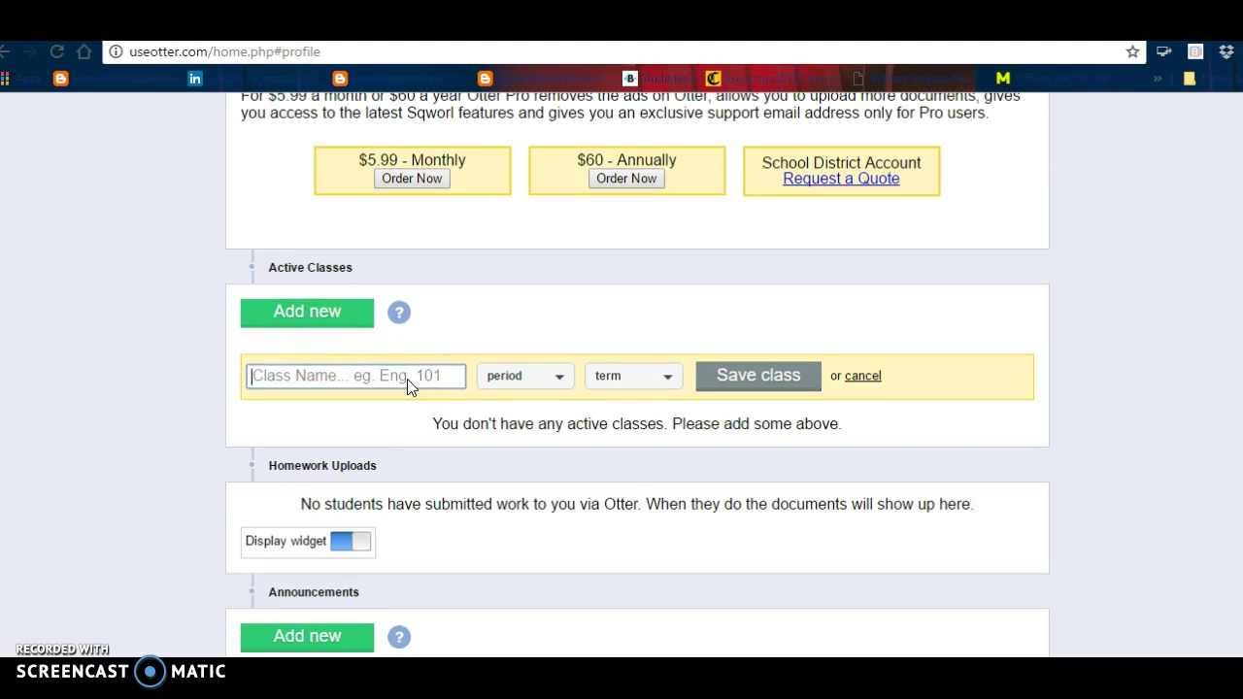
{"action": "type", "text": "CTA 1º Grado"}
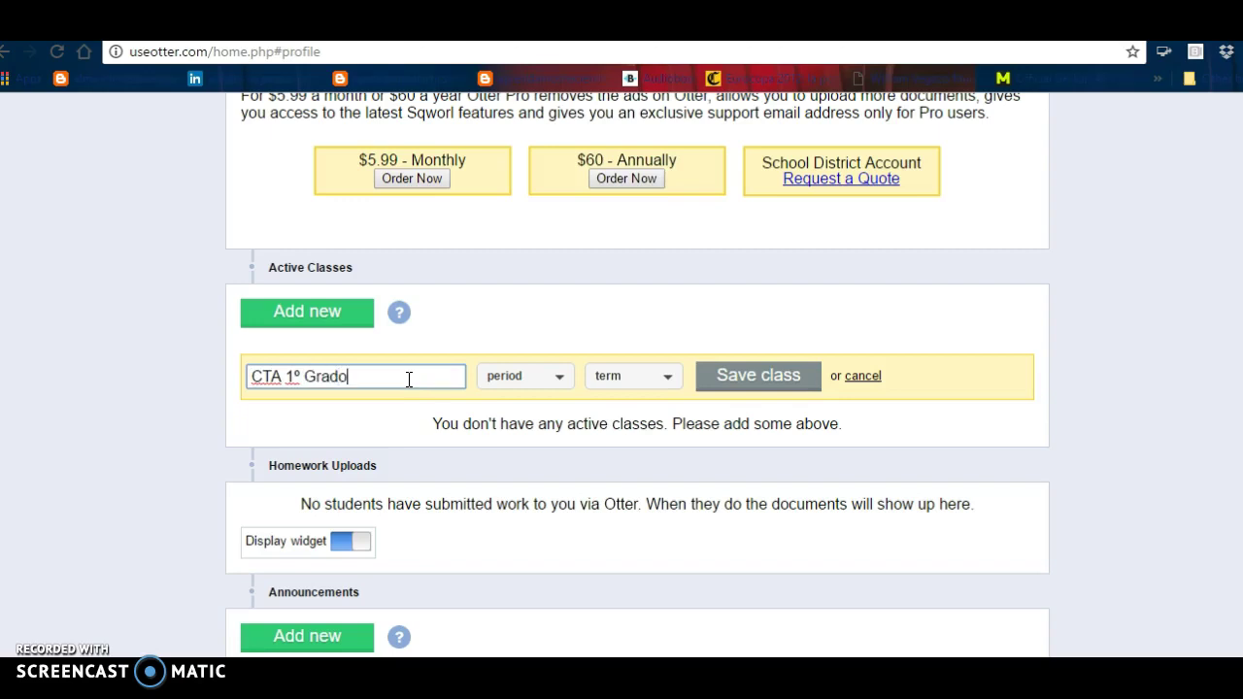
{"action": "left_click", "coordinate": [560, 376]}
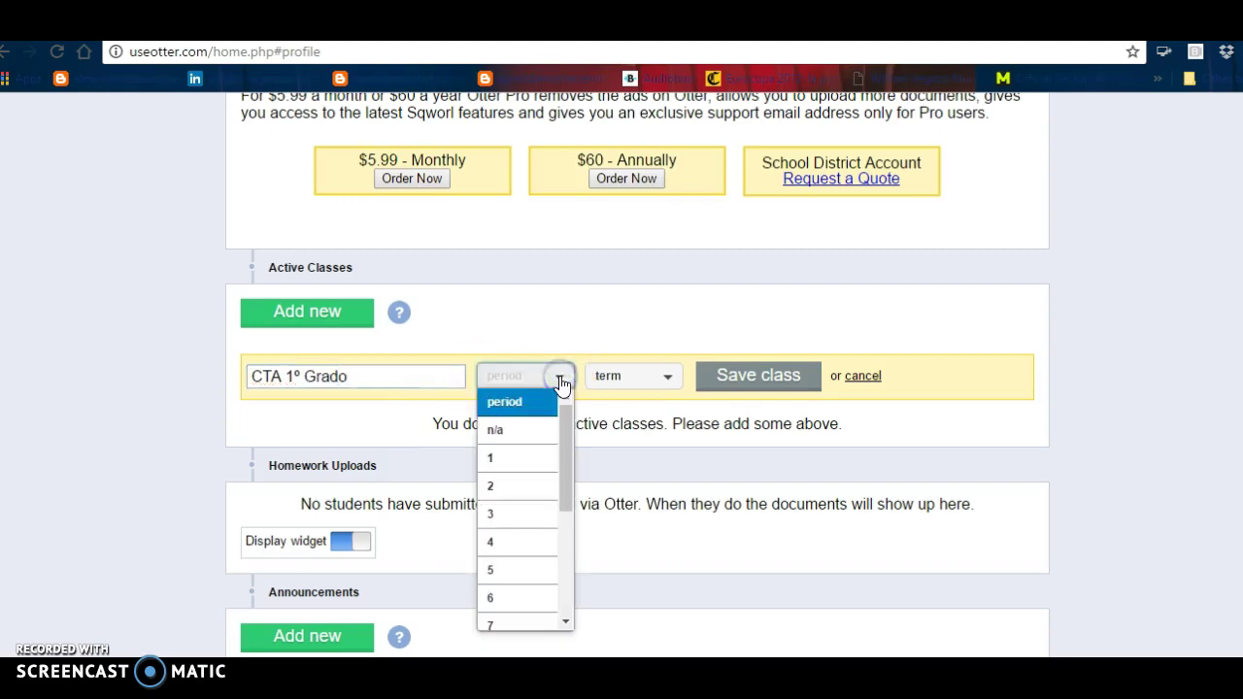
{"action": "left_click", "coordinate": [513, 544]}
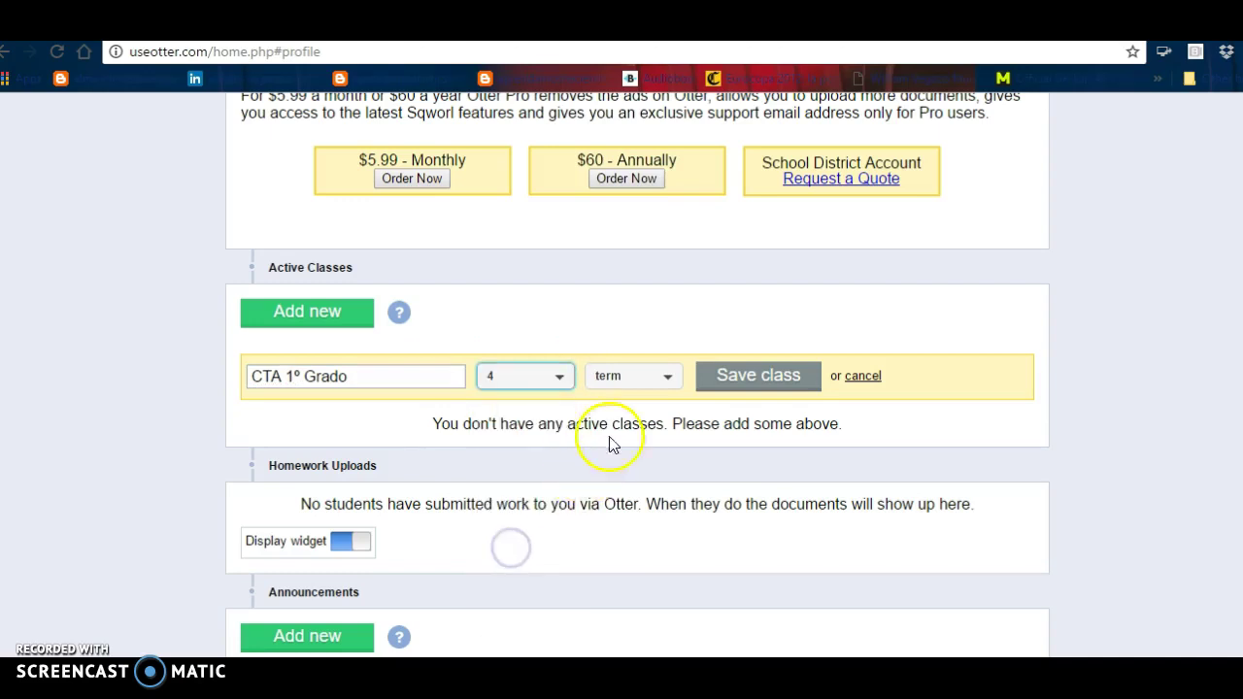
{"action": "left_click", "coordinate": [668, 385]}
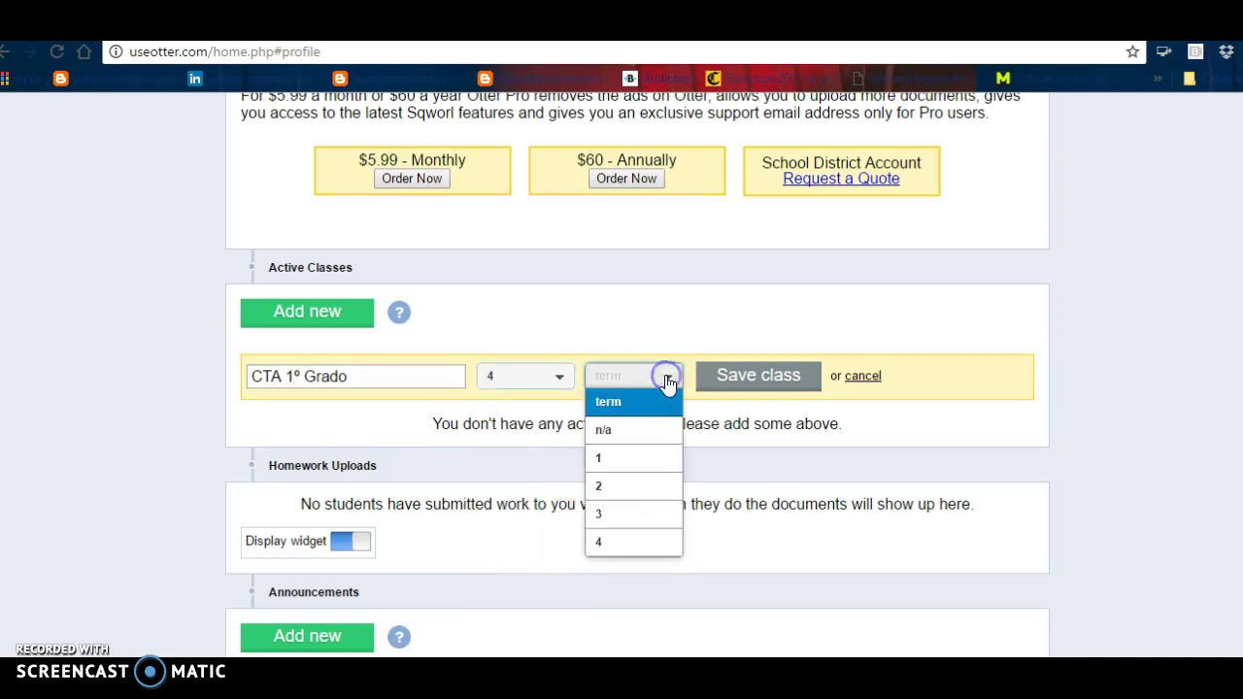
{"action": "left_click", "coordinate": [640, 429]}
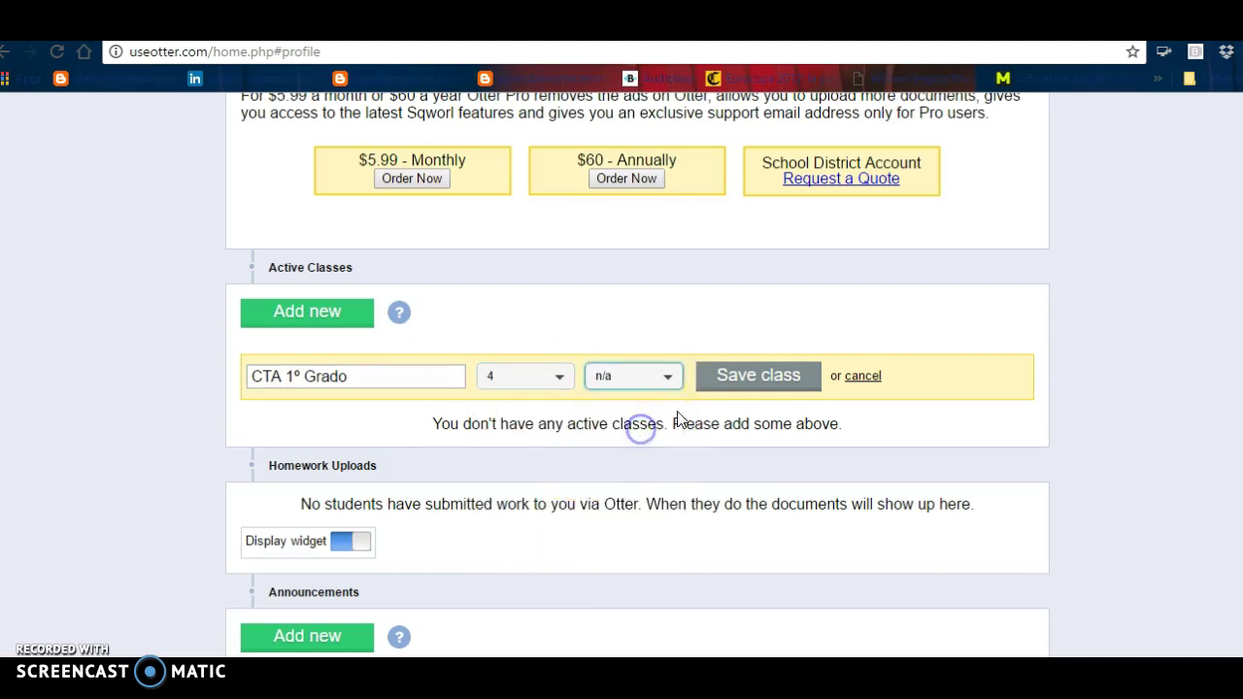
{"action": "left_click", "coordinate": [758, 379]}
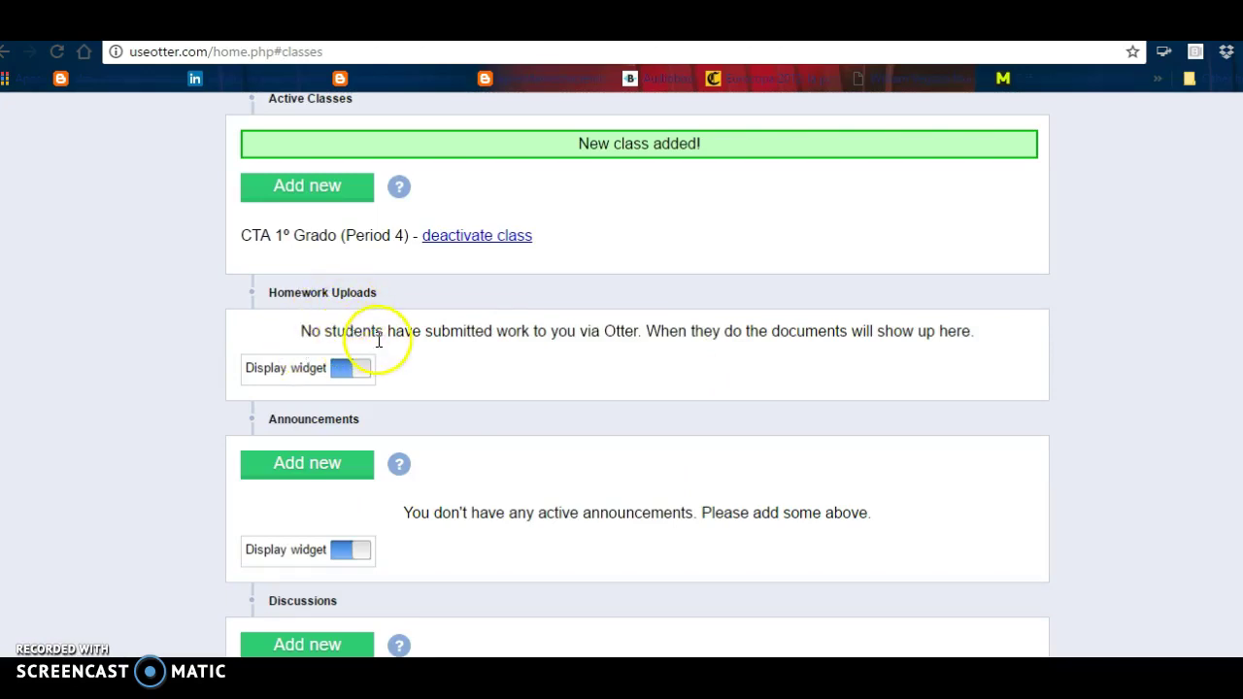
Step: Toggle the Homework Uploads widget, then post 'Presentar un informe de la actividad' to CTA 1º Grado (Period 4)
{"action": "left_click", "coordinate": [341, 375]}
{"action": "left_click", "coordinate": [355, 370]}
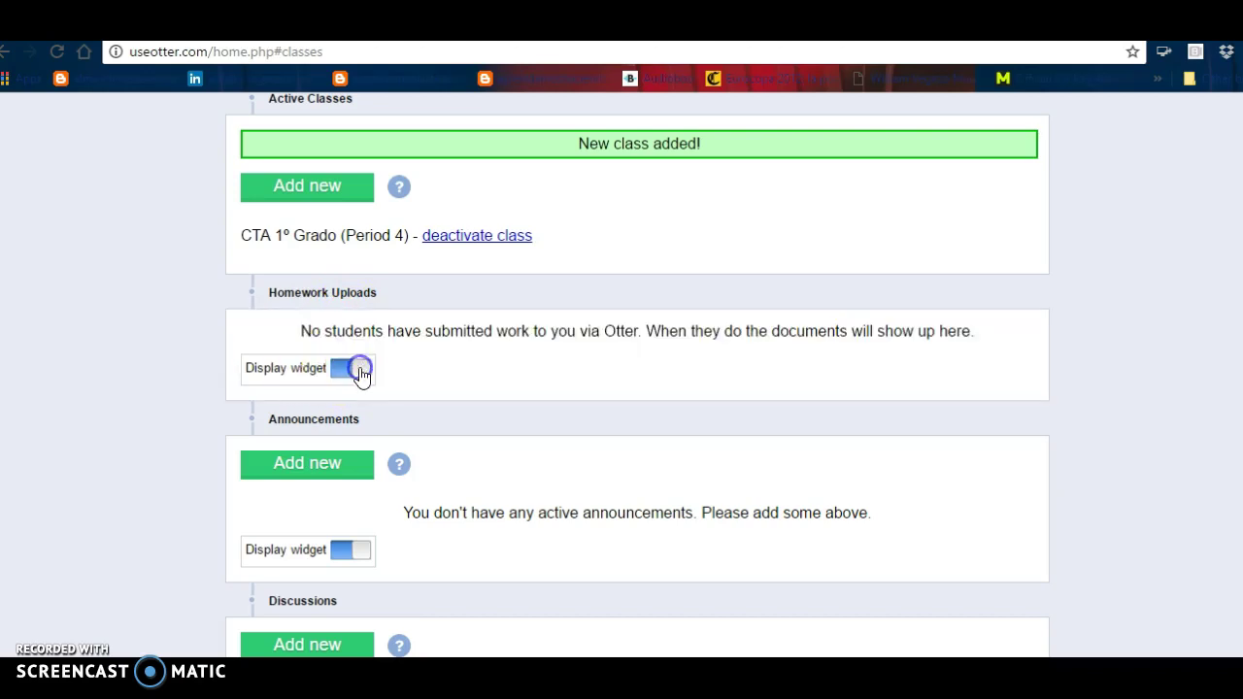
{"action": "left_click", "coordinate": [326, 466]}
{"action": "left_click", "coordinate": [397, 534]}
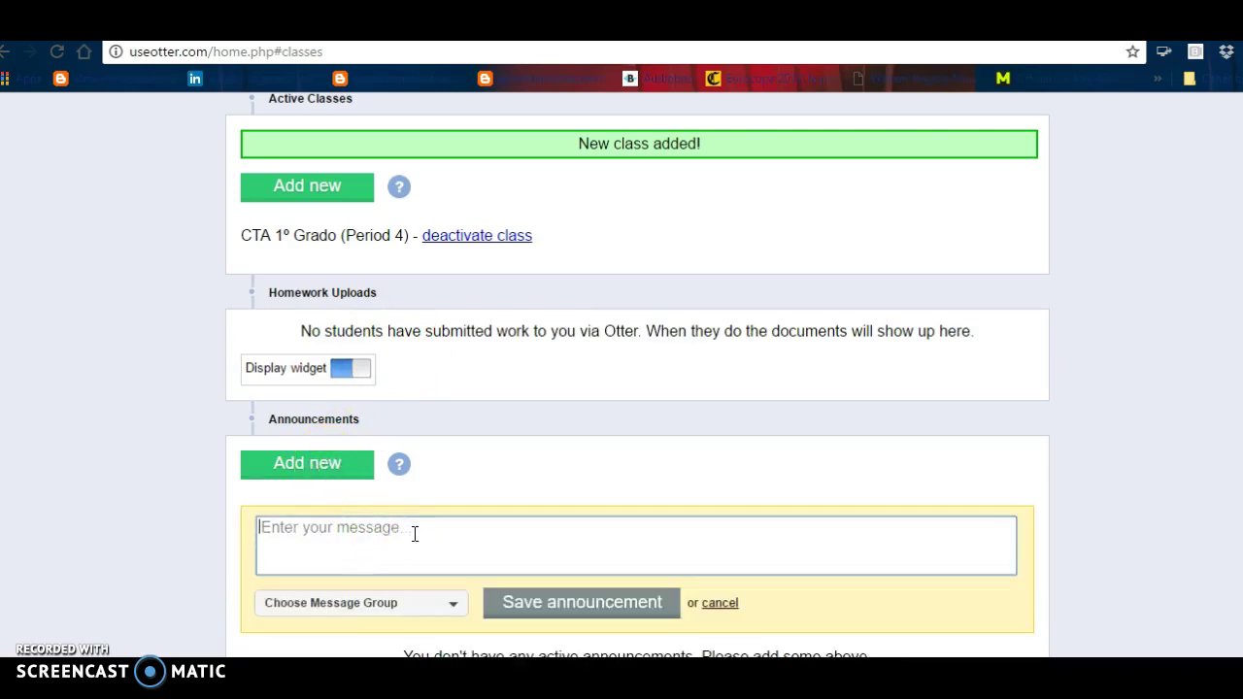
{"action": "type", "text": "P"}
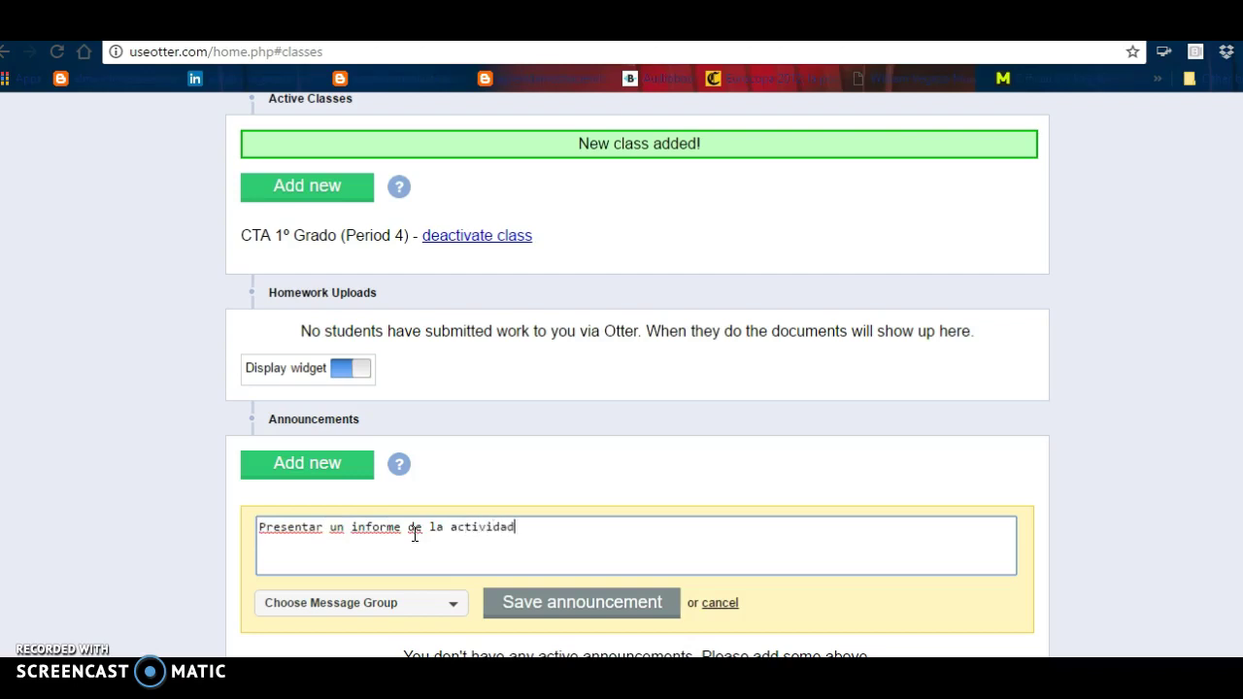
{"action": "left_click", "coordinate": [451, 604]}
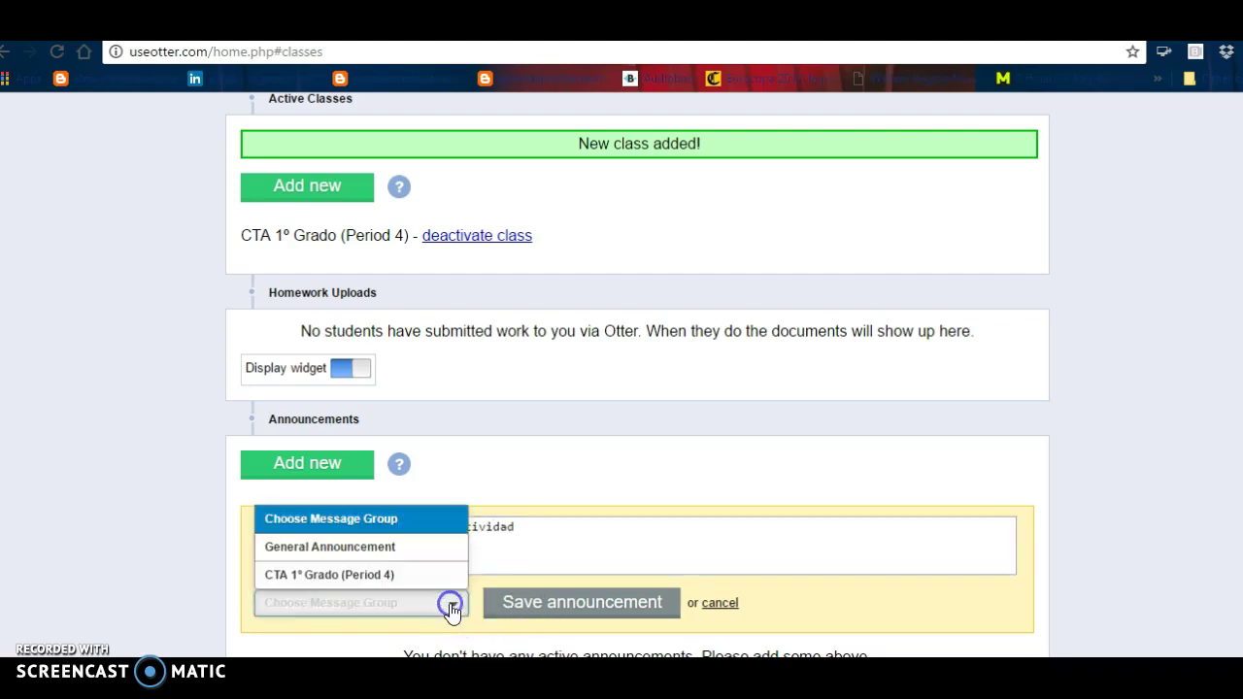
{"action": "left_click", "coordinate": [415, 574]}
{"action": "left_click", "coordinate": [550, 604]}
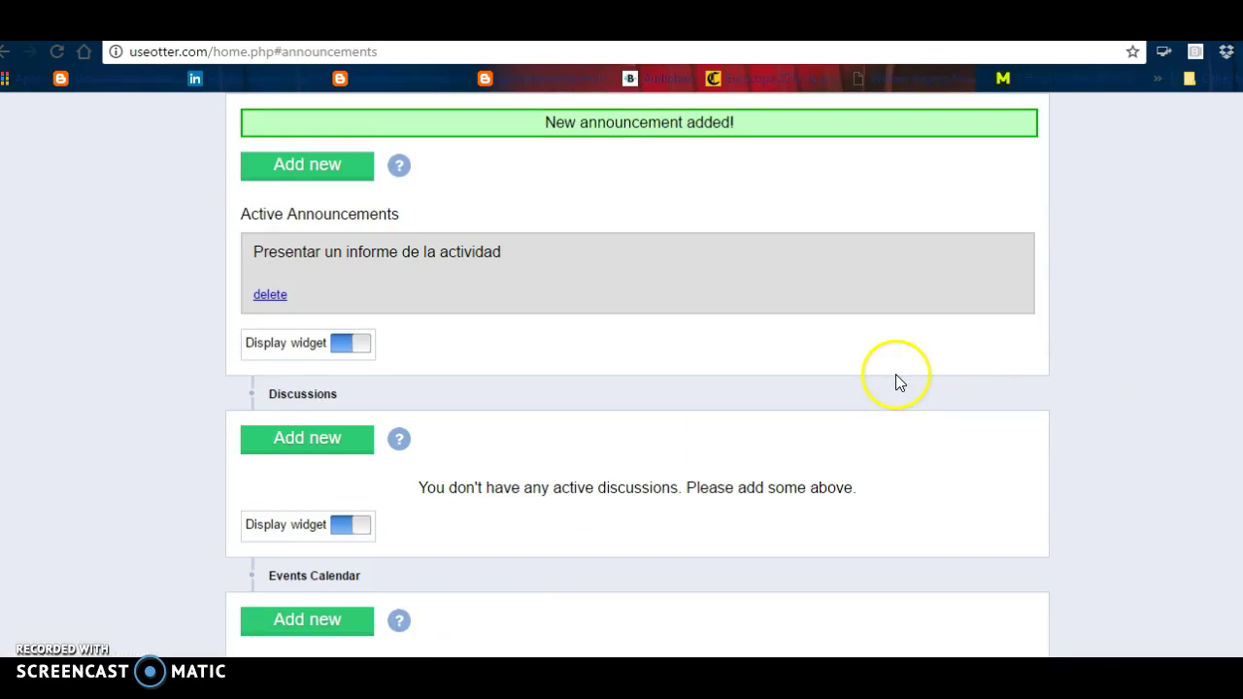
Step: Start a 'Debate' discussion with reading instructions and a question asking for 2 main ideas
{"action": "left_click", "coordinate": [330, 438]}
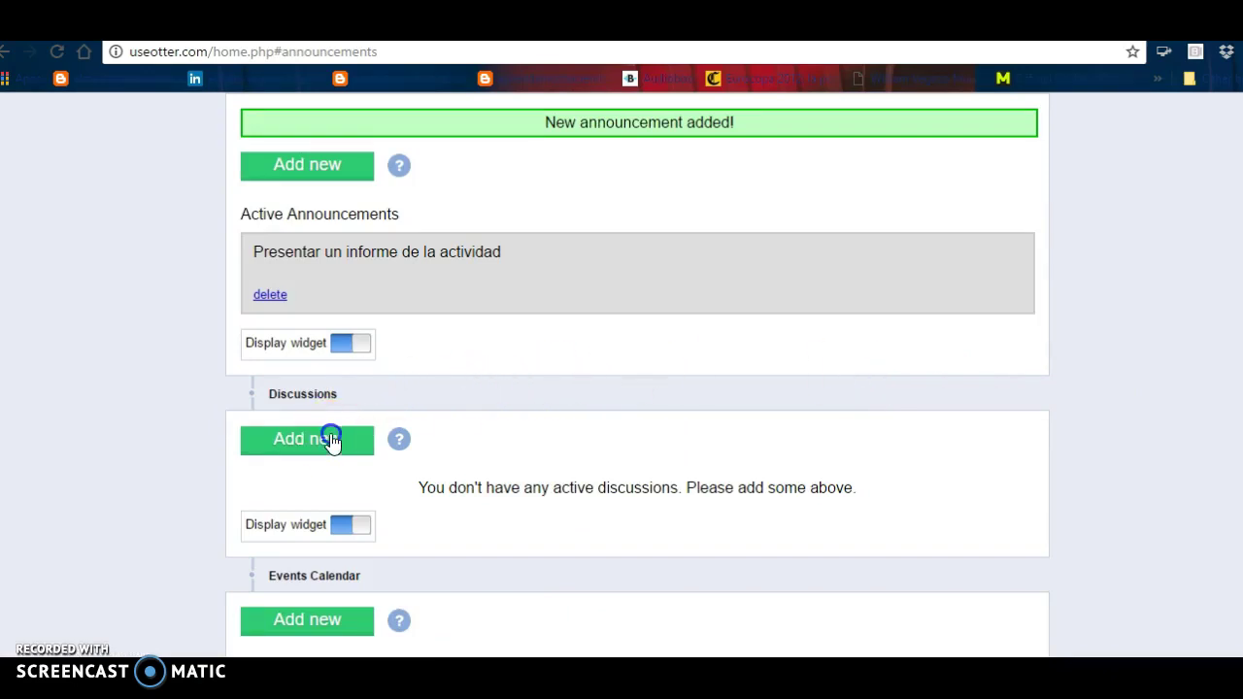
{"action": "left_click", "coordinate": [365, 505]}
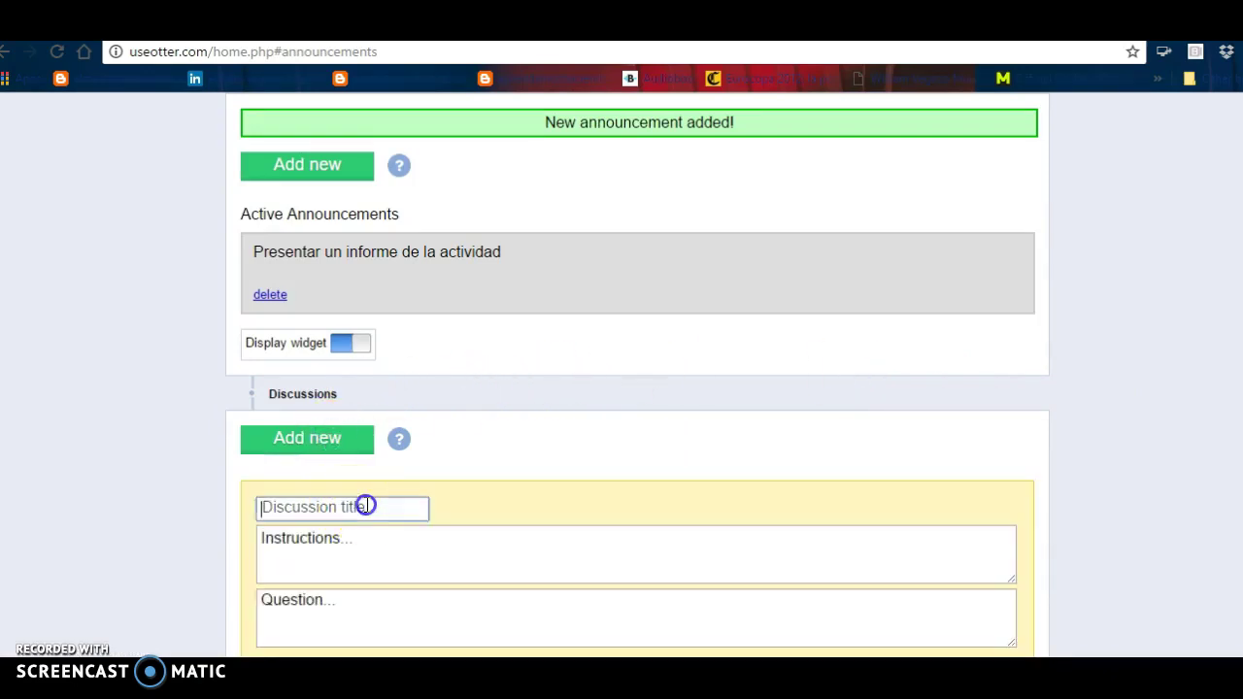
{"action": "type", "text": "Debate"}
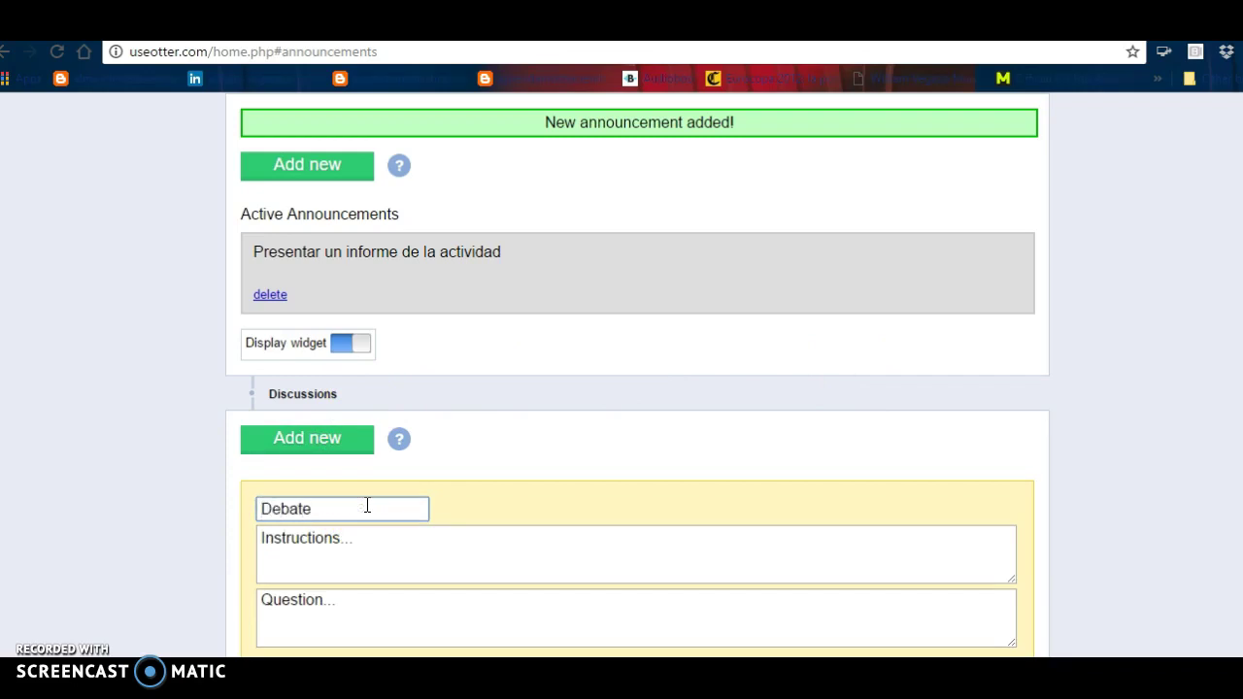
{"action": "left_click", "coordinate": [361, 537]}
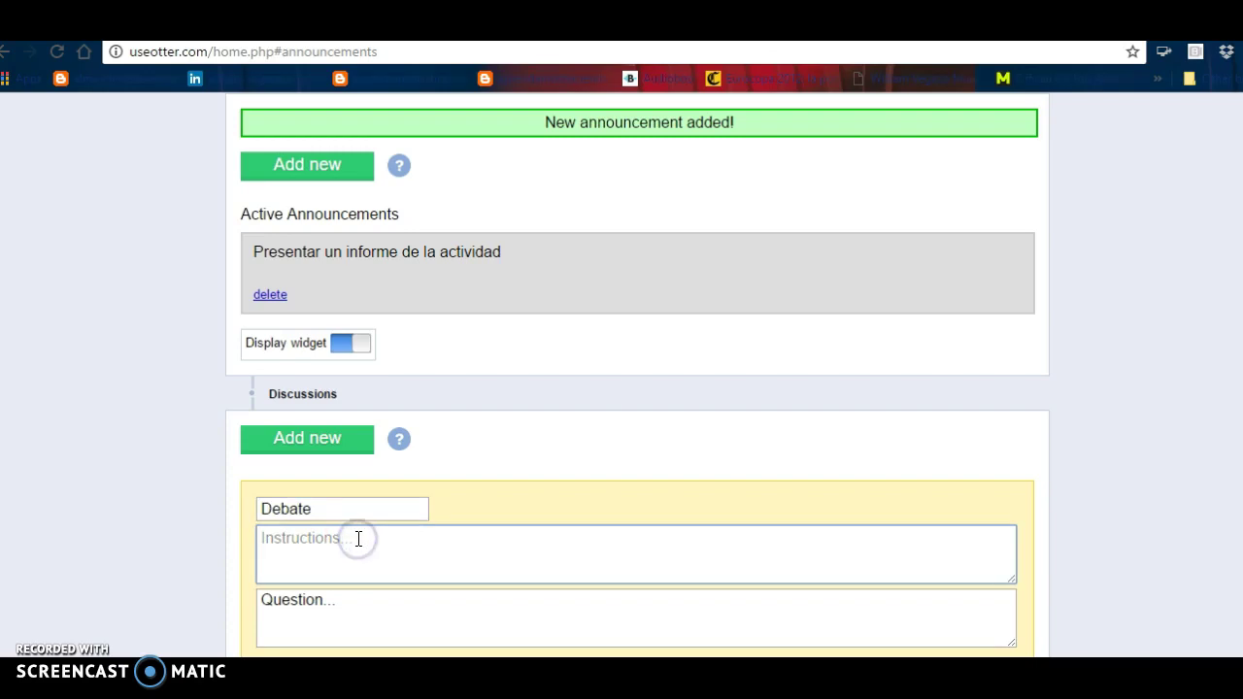
{"action": "type", "text": "Lee el documento"}
{"action": "left_click", "coordinate": [325, 610]}
{"action": "type", "text": "Escriba 2"}
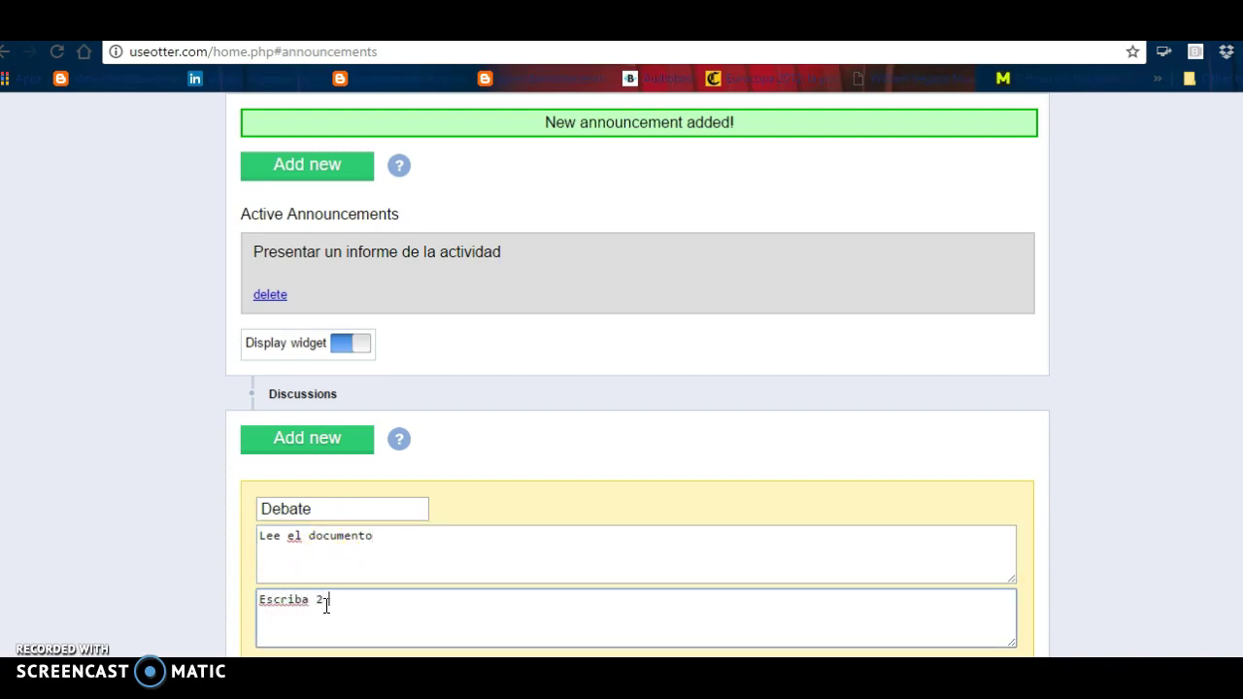
{"action": "type", "text": " ideas principales sobre la actividad"}
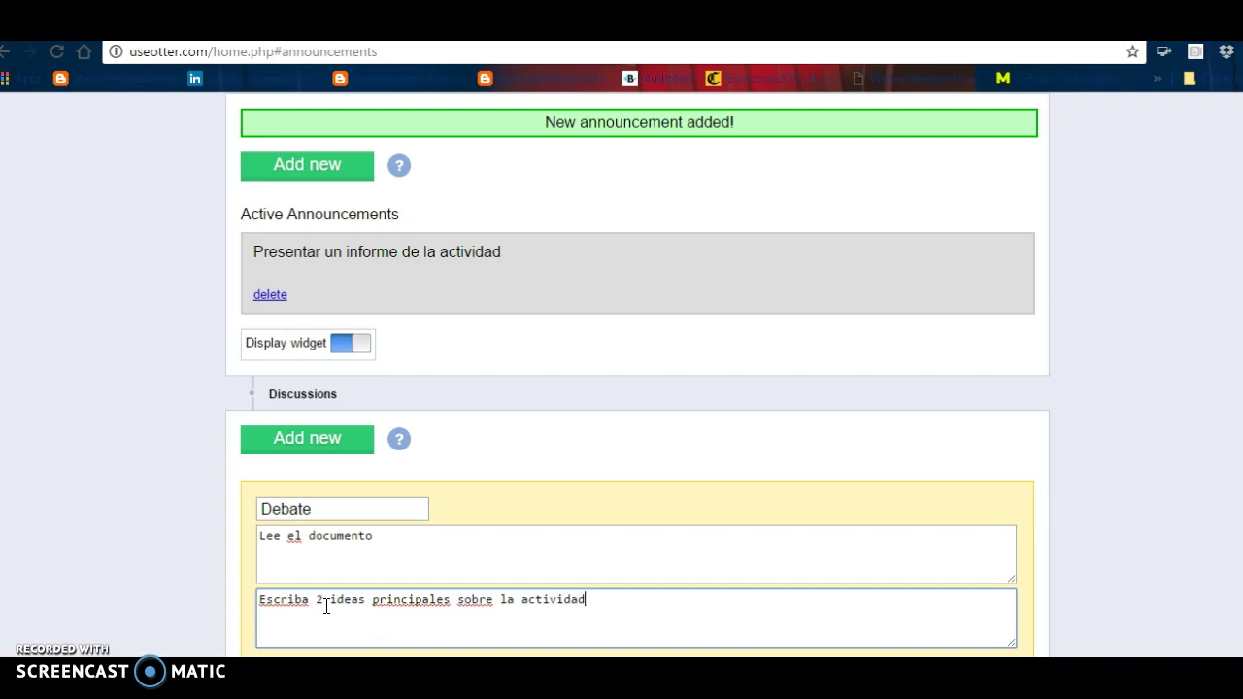
Step: Assign the discussion to CTA 1° Grado (Period 4), set end date 12/06/2016, and save it
{"action": "scroll", "coordinate": [637, 389], "scroll_direction": "down", "scroll_amount": 3}
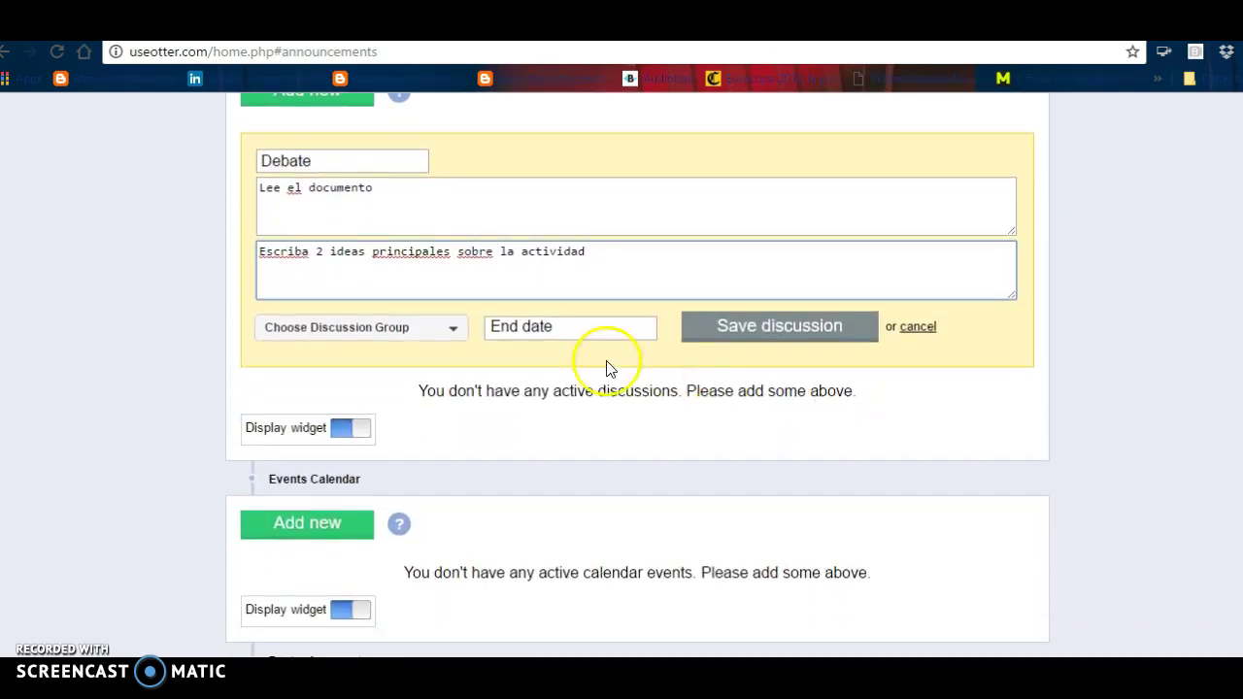
{"action": "left_click", "coordinate": [455, 335]}
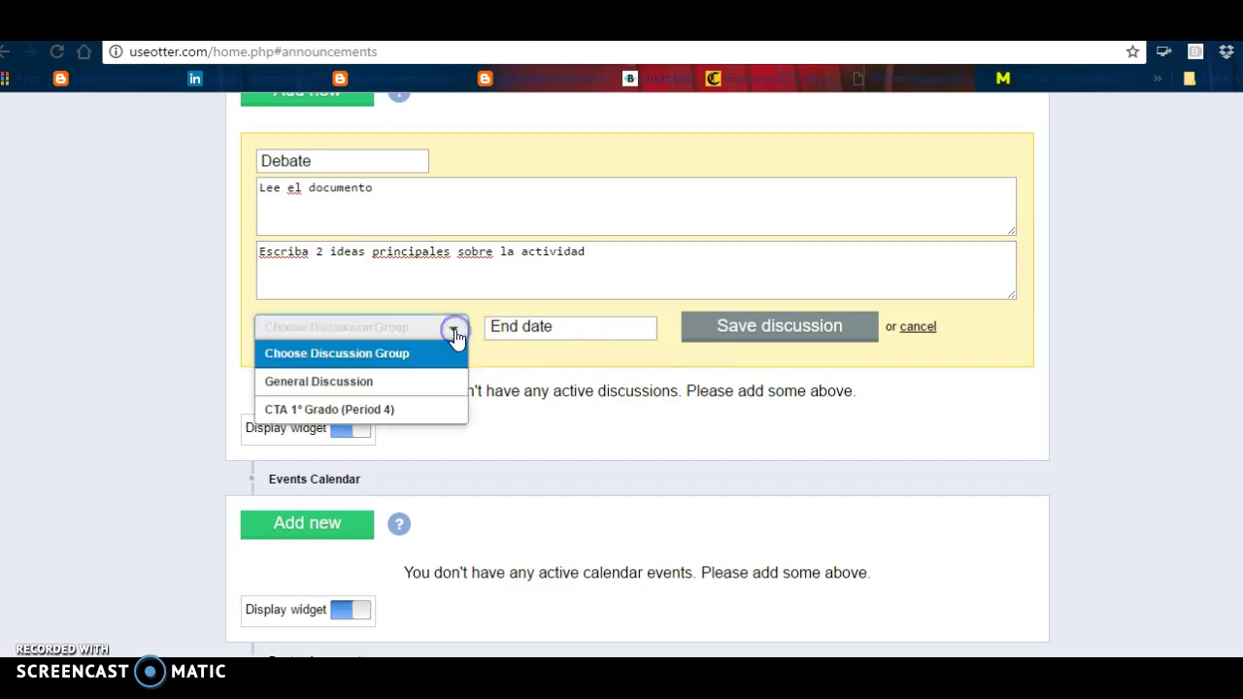
{"action": "left_click", "coordinate": [402, 408]}
{"action": "left_click", "coordinate": [566, 331]}
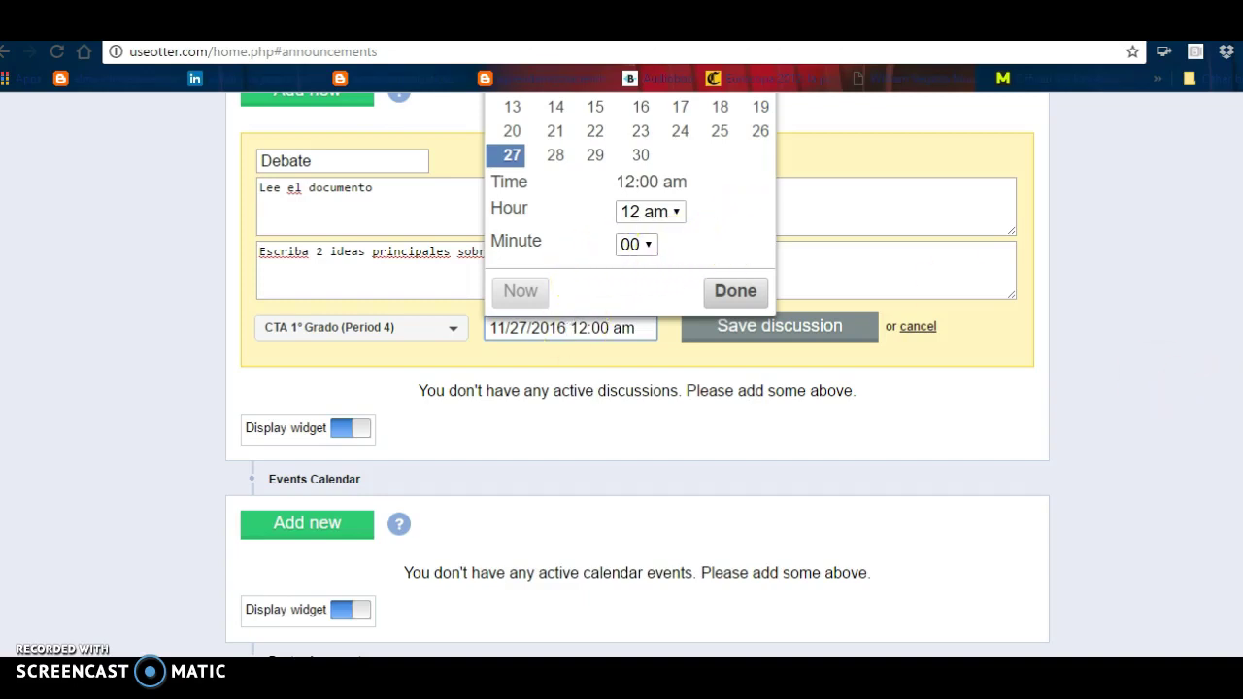
{"action": "scroll", "coordinate": [749, 458], "scroll_direction": "up", "scroll_amount": 2}
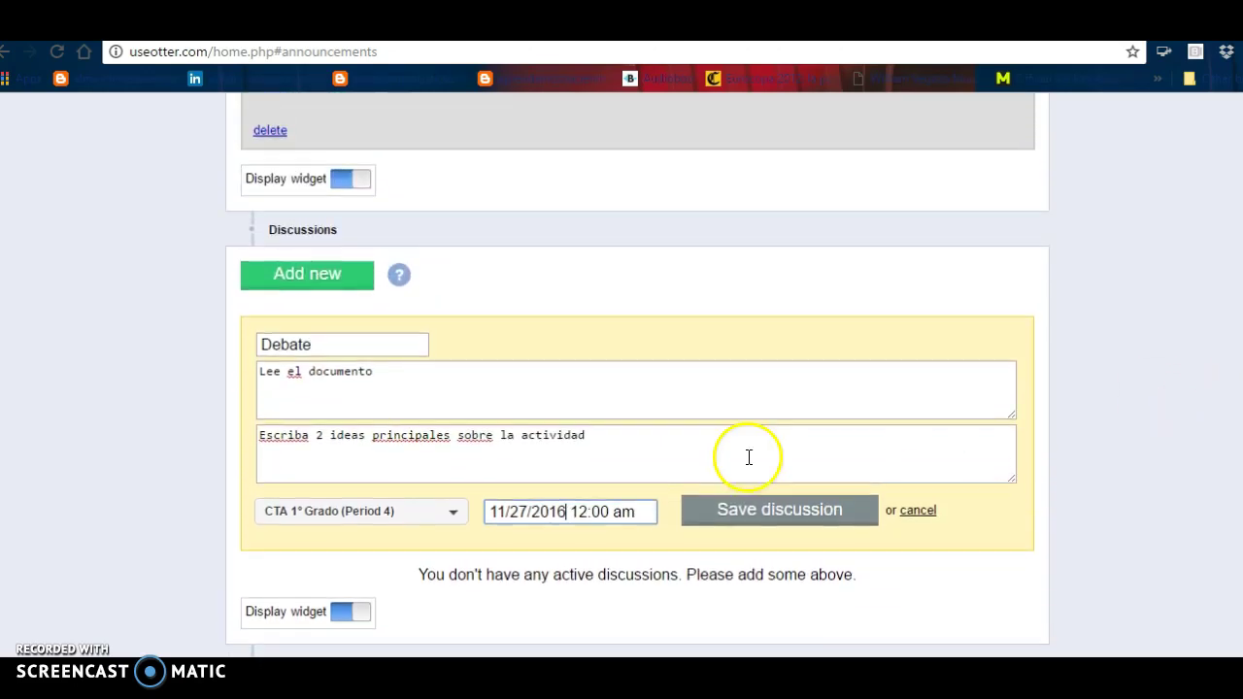
{"action": "left_click", "coordinate": [543, 510]}
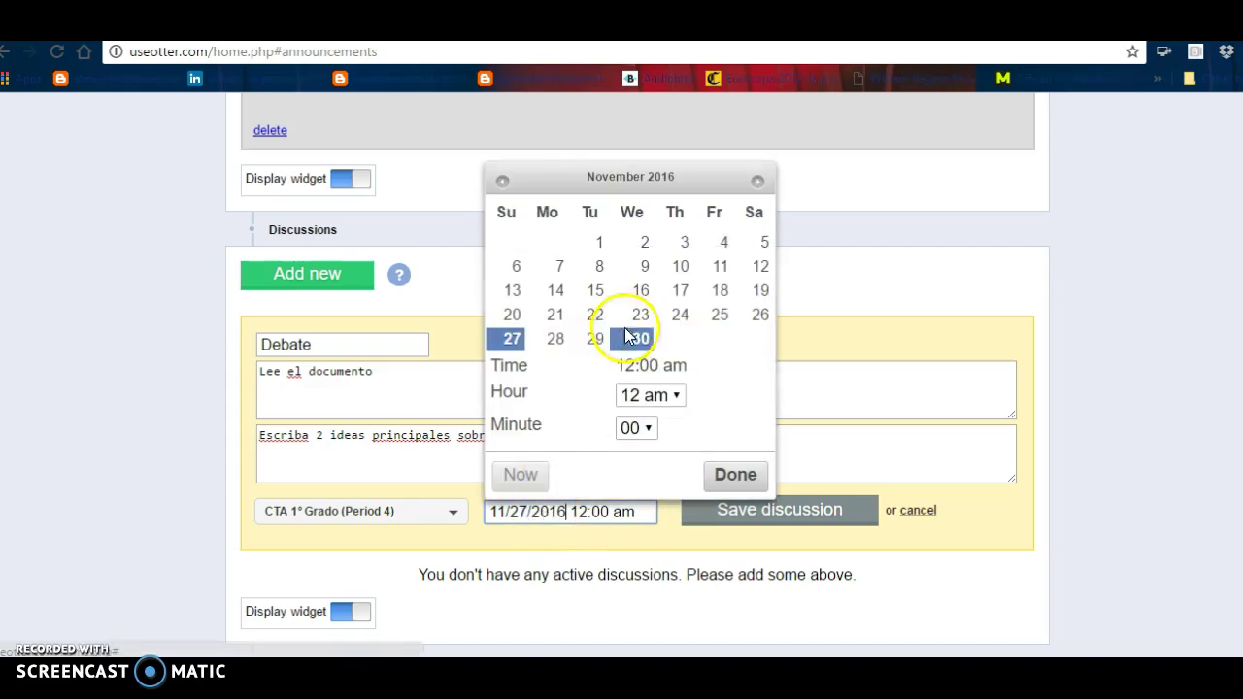
{"action": "left_click", "coordinate": [757, 183]}
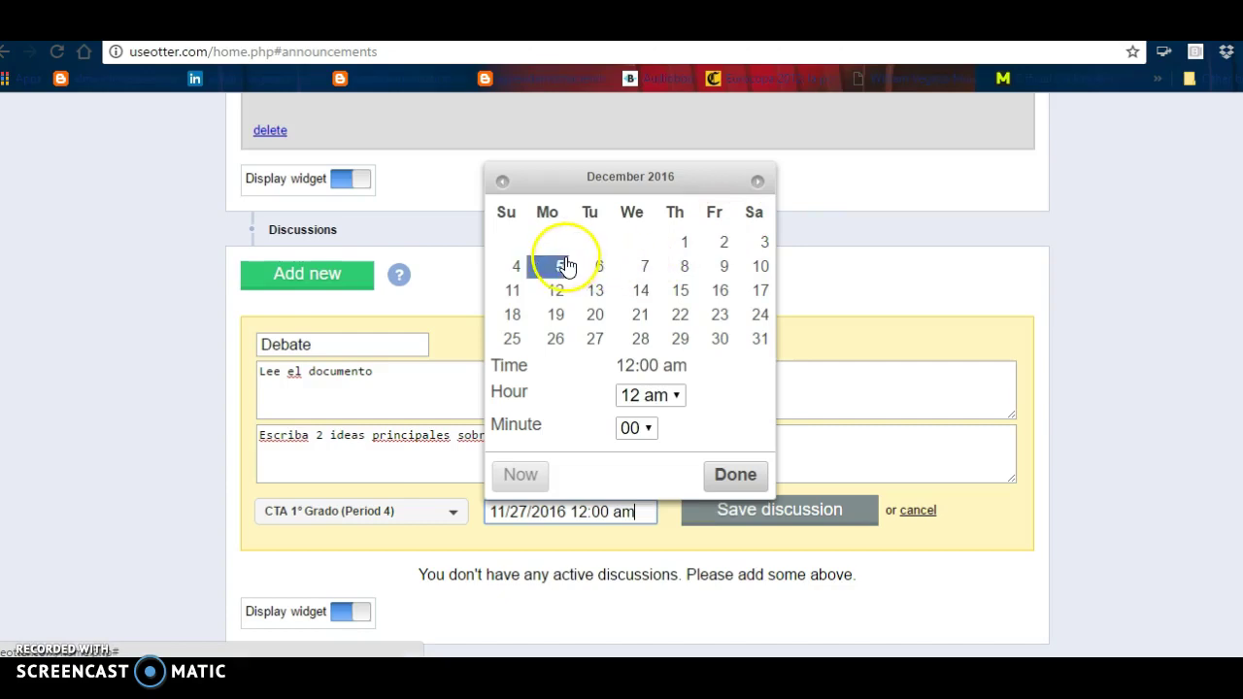
{"action": "left_click", "coordinate": [597, 269]}
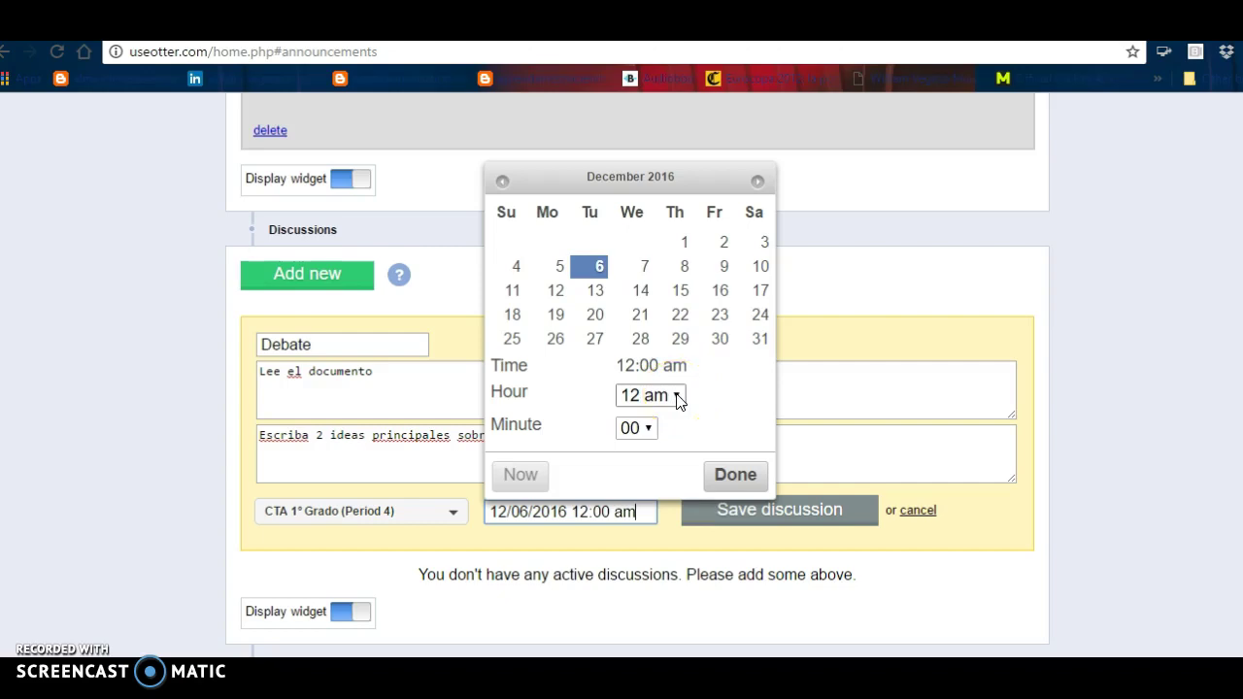
{"action": "left_click", "coordinate": [727, 475]}
{"action": "left_click", "coordinate": [626, 497]}
{"action": "left_click", "coordinate": [745, 508]}
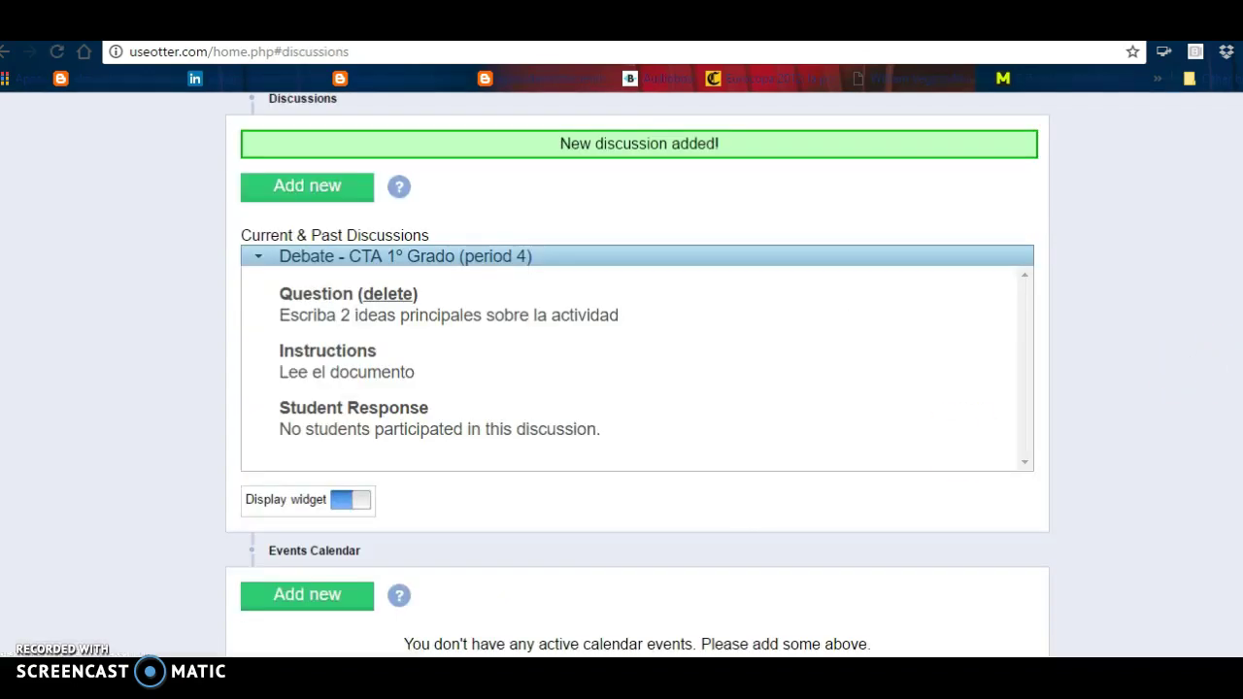
Step: Start a new calendar event titled 'Clase virtual' with a description
{"action": "scroll", "coordinate": [1235, 489], "scroll_direction": "down", "scroll_amount": 3}
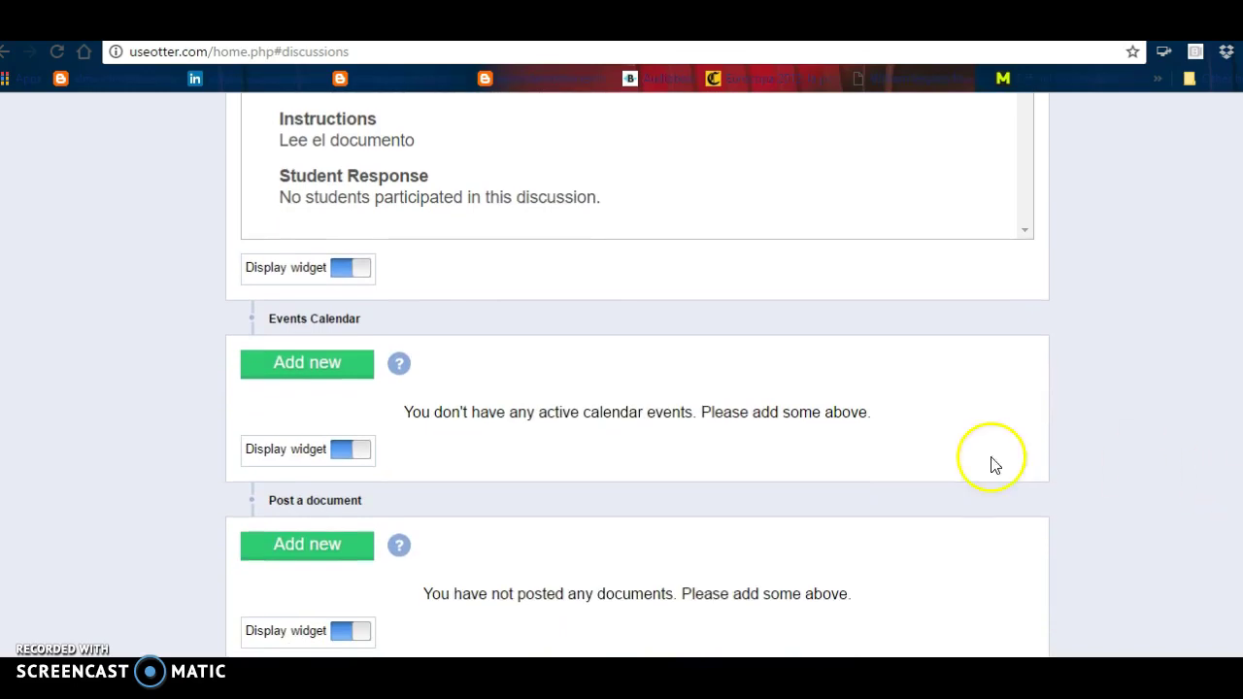
{"action": "left_click", "coordinate": [325, 361]}
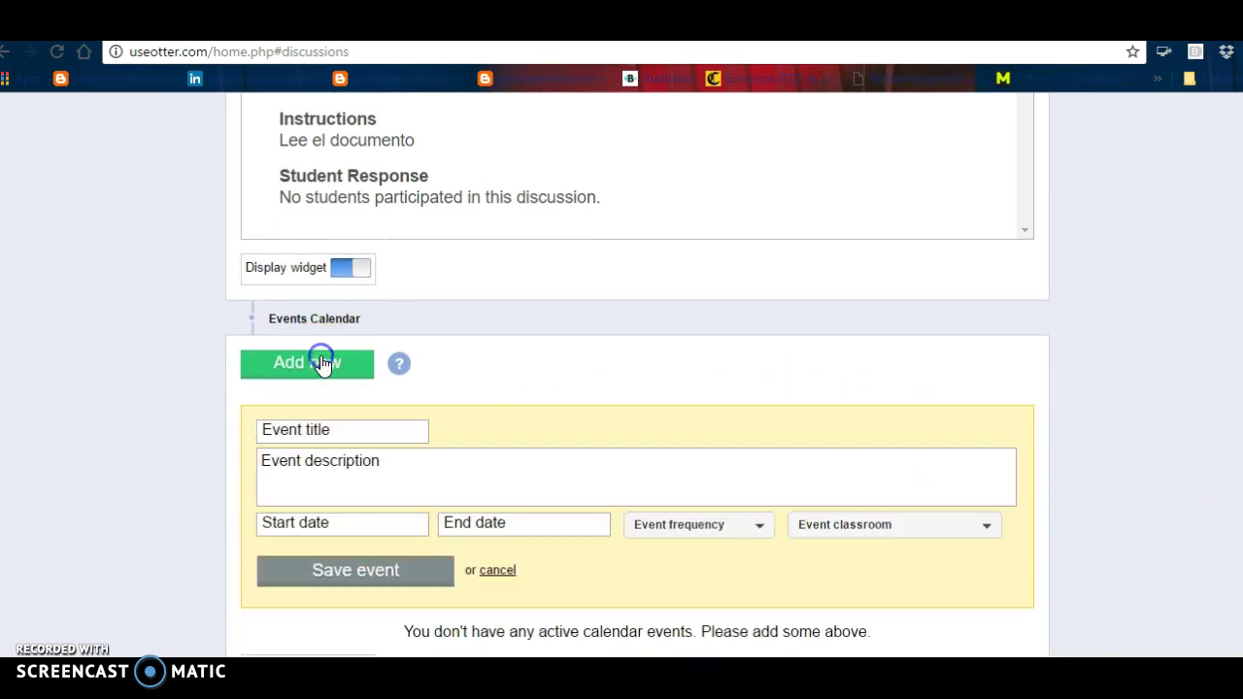
{"action": "left_click", "coordinate": [378, 430]}
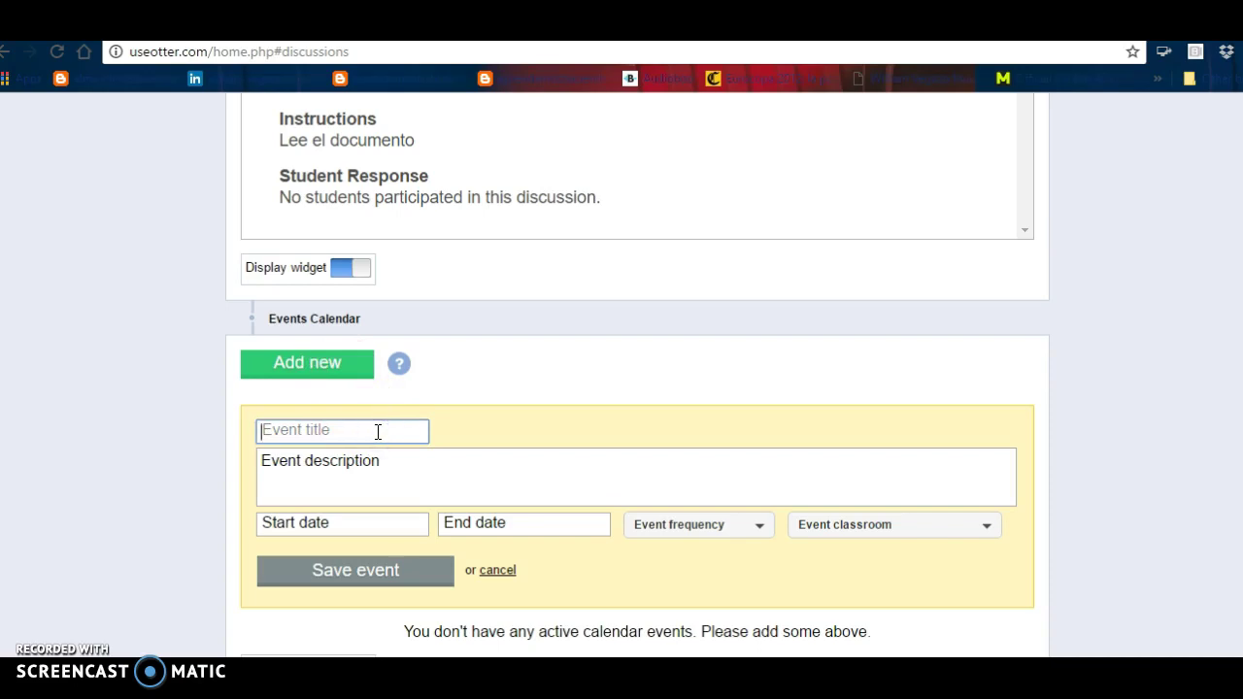
{"action": "type", "text": "Clase virtual"}
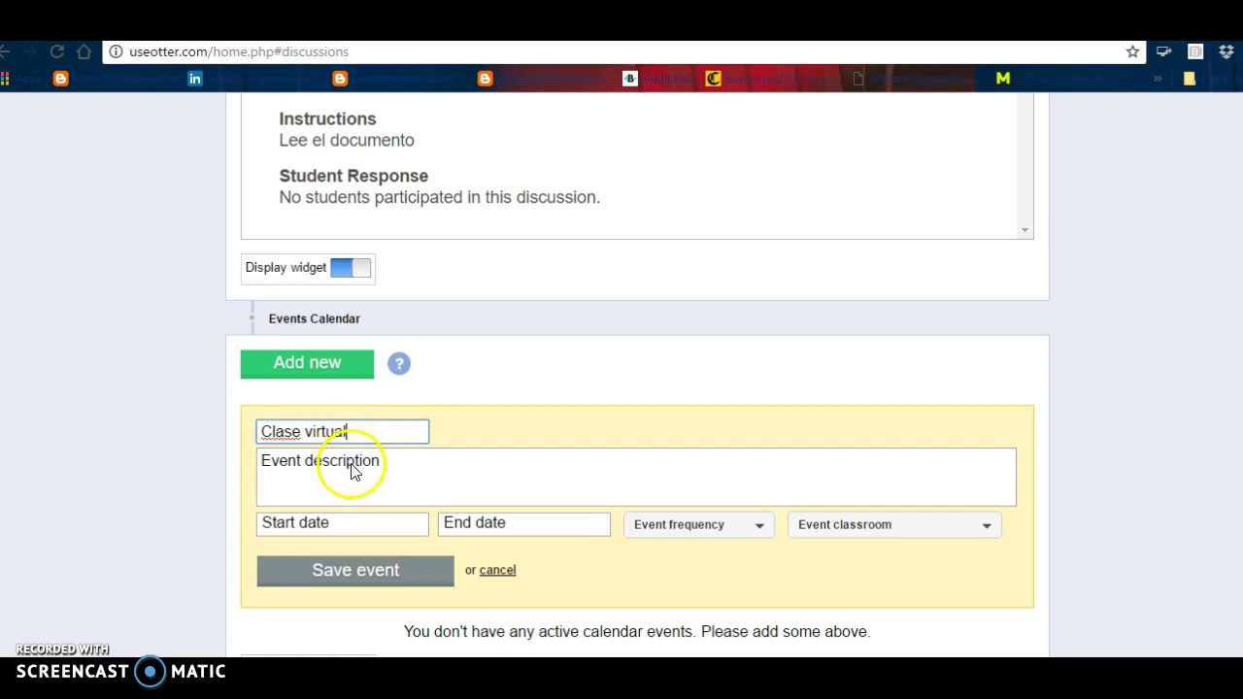
{"action": "left_click", "coordinate": [351, 464]}
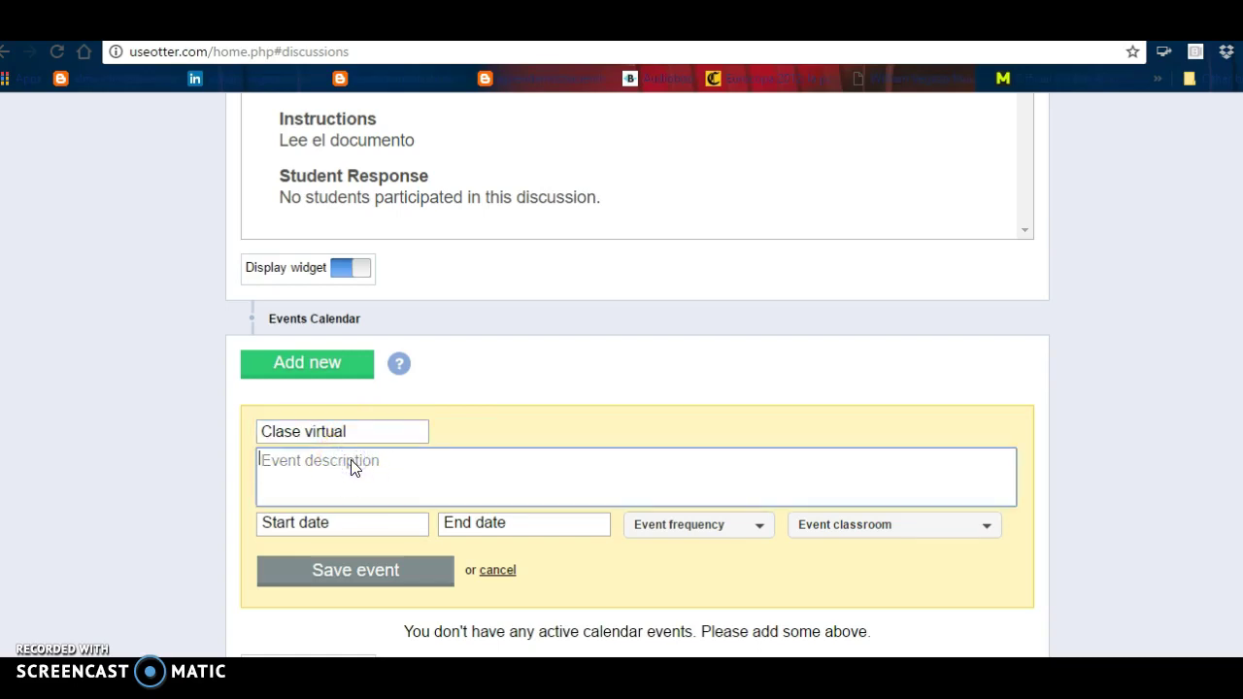
{"action": "type", "text": "Pr"}
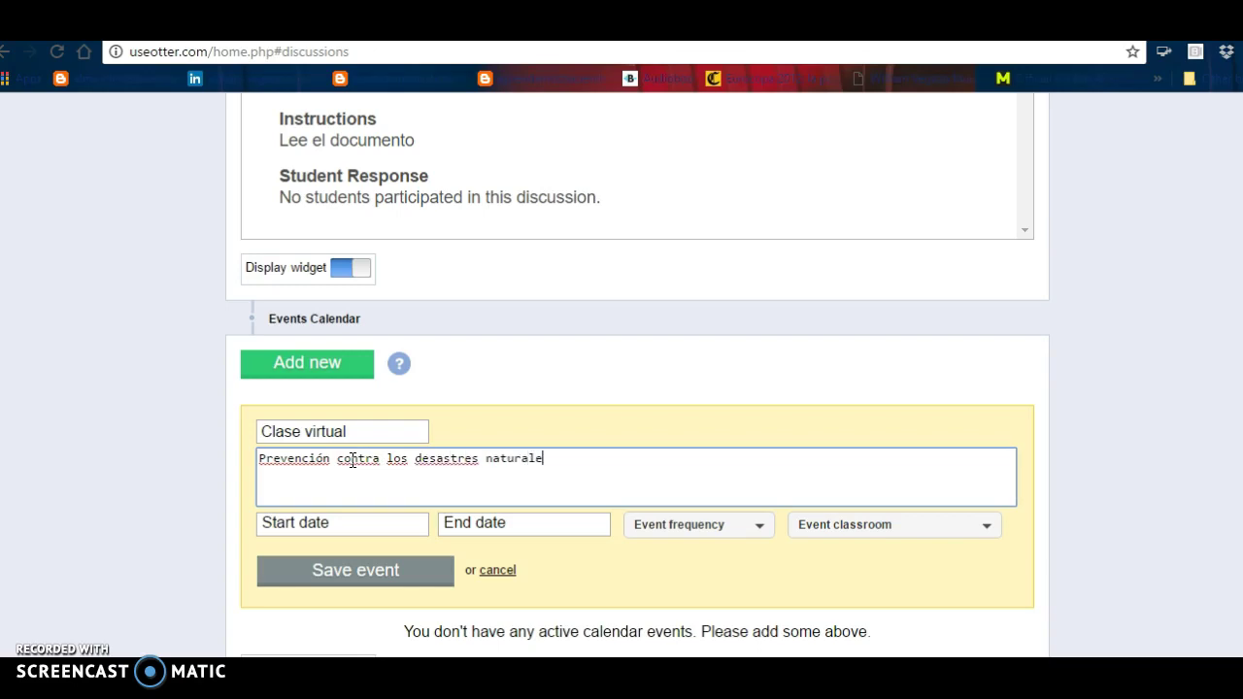
Step: Set the event start to December 10, 2016 at 03:00 pm
{"action": "left_click", "coordinate": [336, 534]}
{"action": "left_click", "coordinate": [338, 524]}
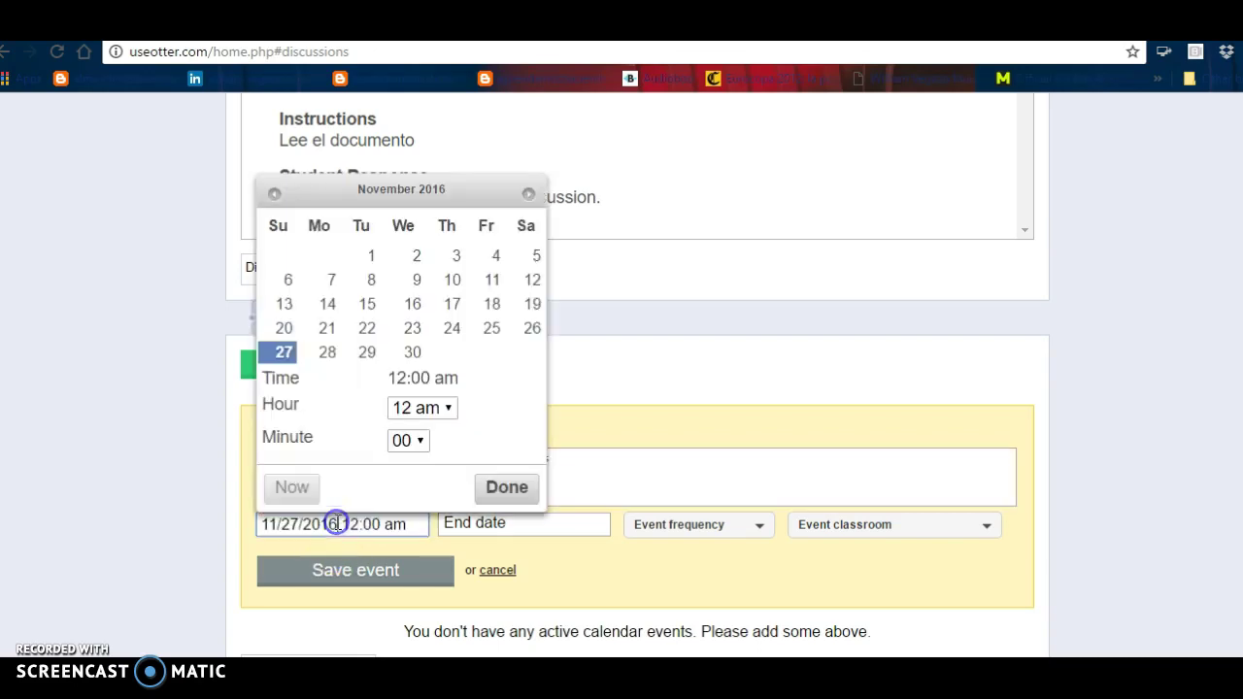
{"action": "left_click", "coordinate": [527, 196]}
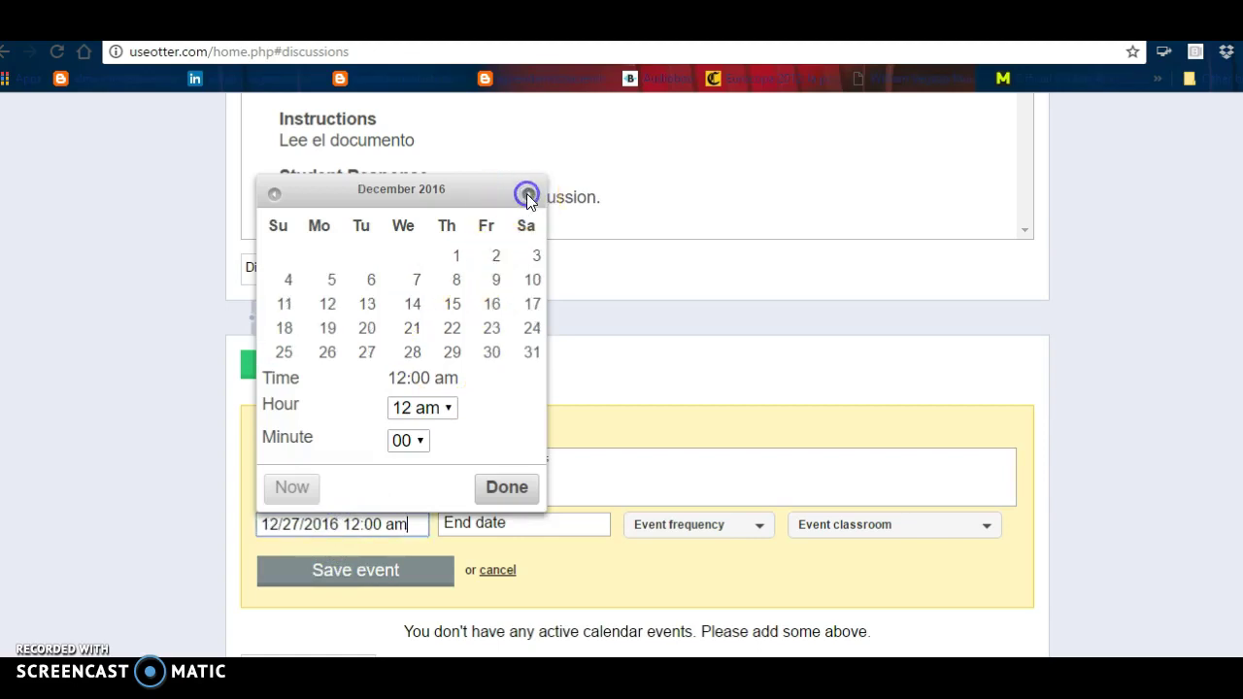
{"action": "left_click", "coordinate": [537, 257]}
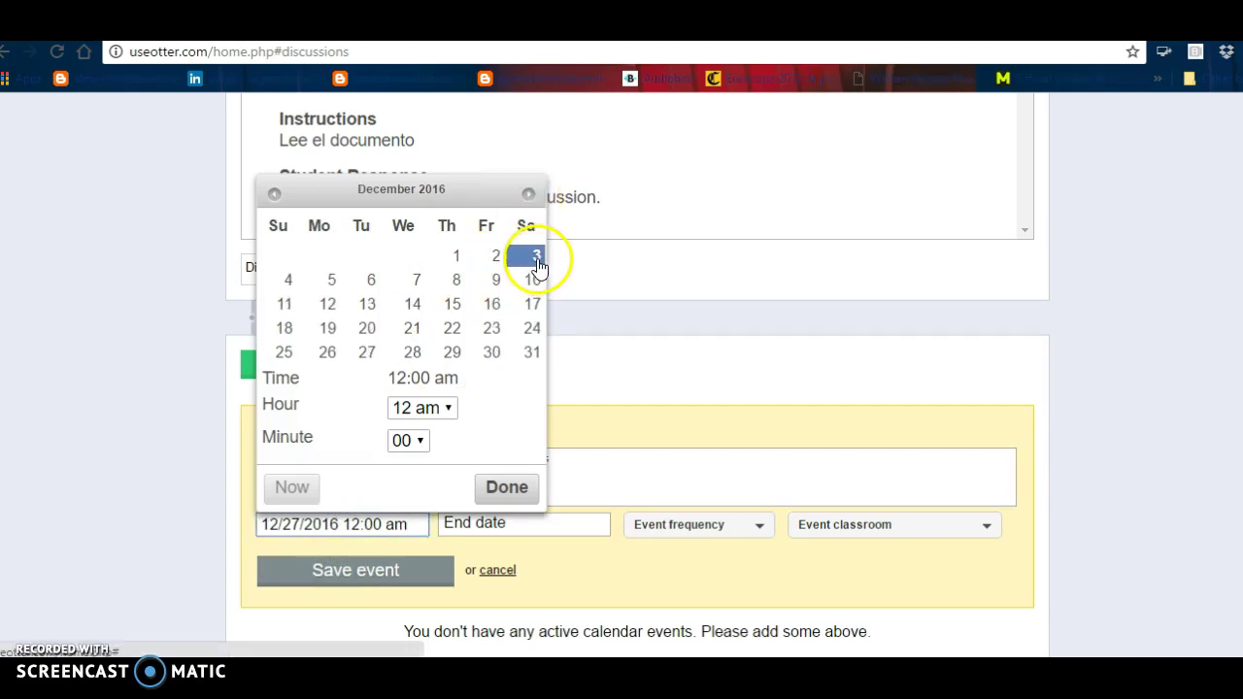
{"action": "left_click", "coordinate": [533, 284]}
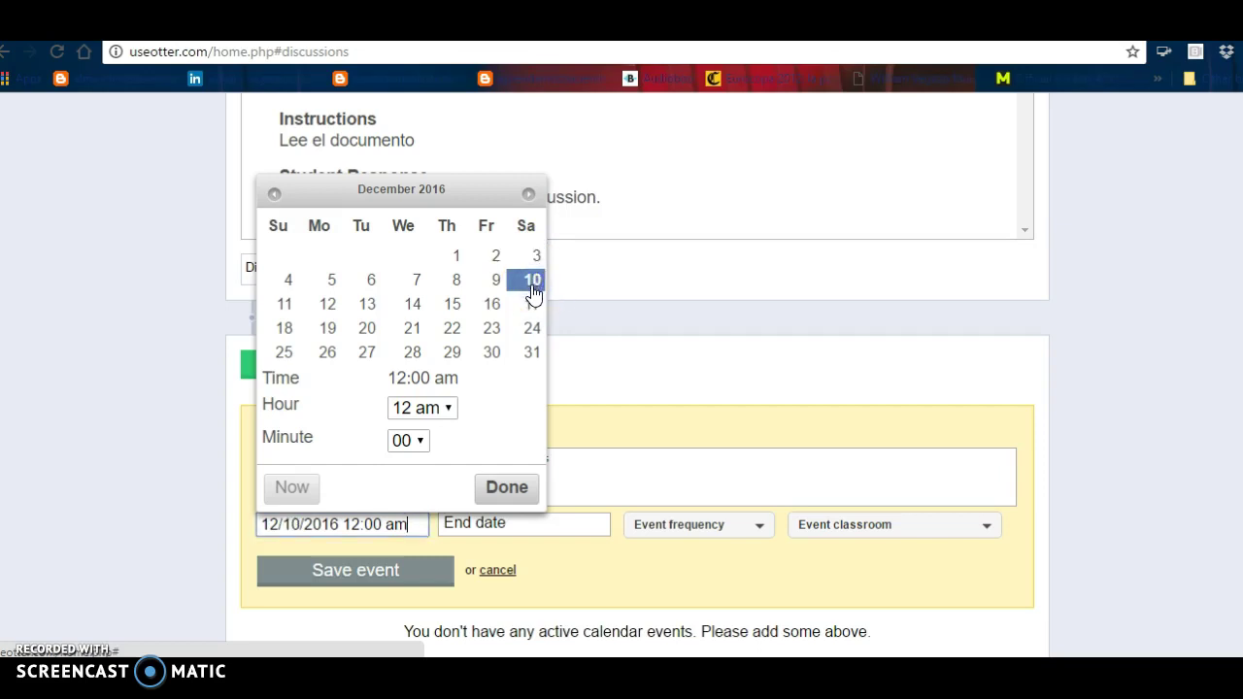
{"action": "left_click", "coordinate": [444, 408]}
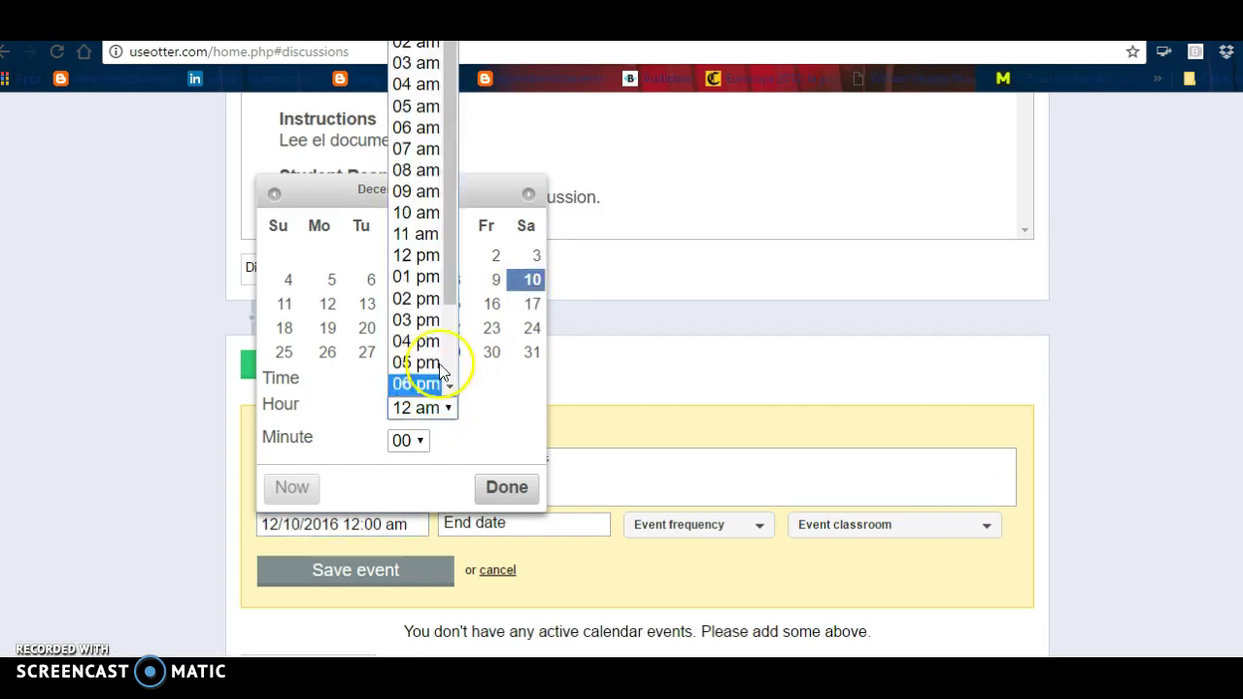
{"action": "left_click", "coordinate": [504, 487]}
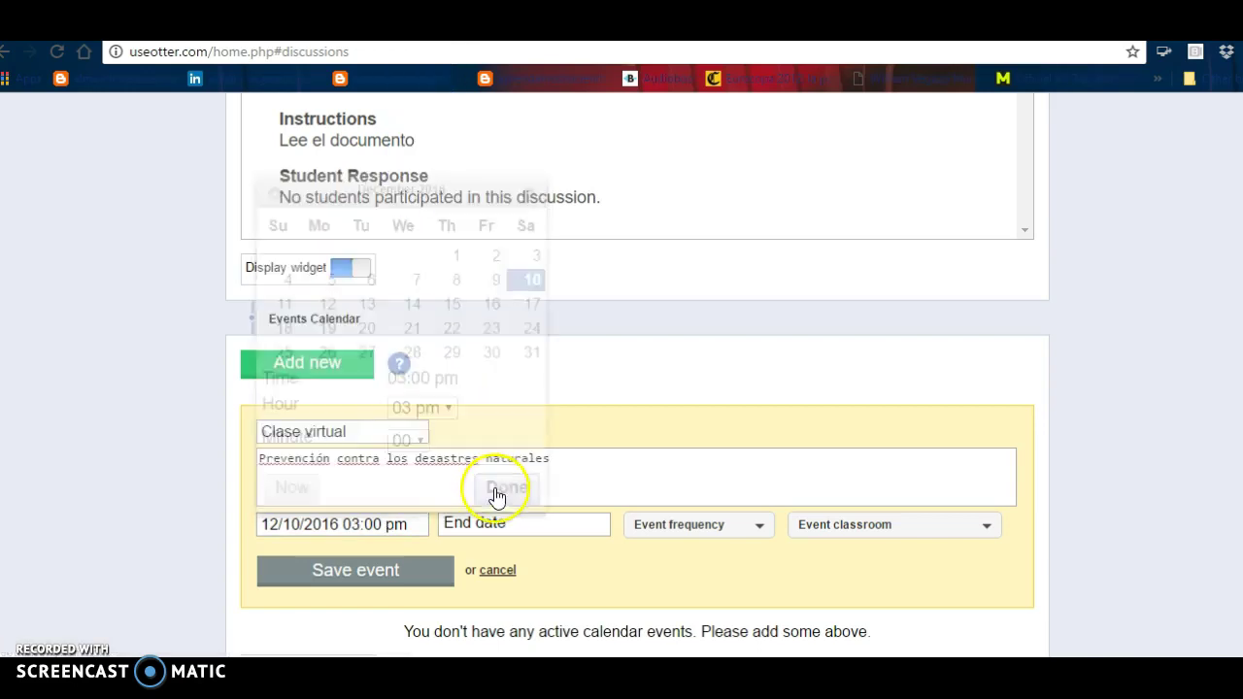
Step: Set the event end to December 10, 2016 at 05 pm
{"action": "left_click", "coordinate": [566, 525]}
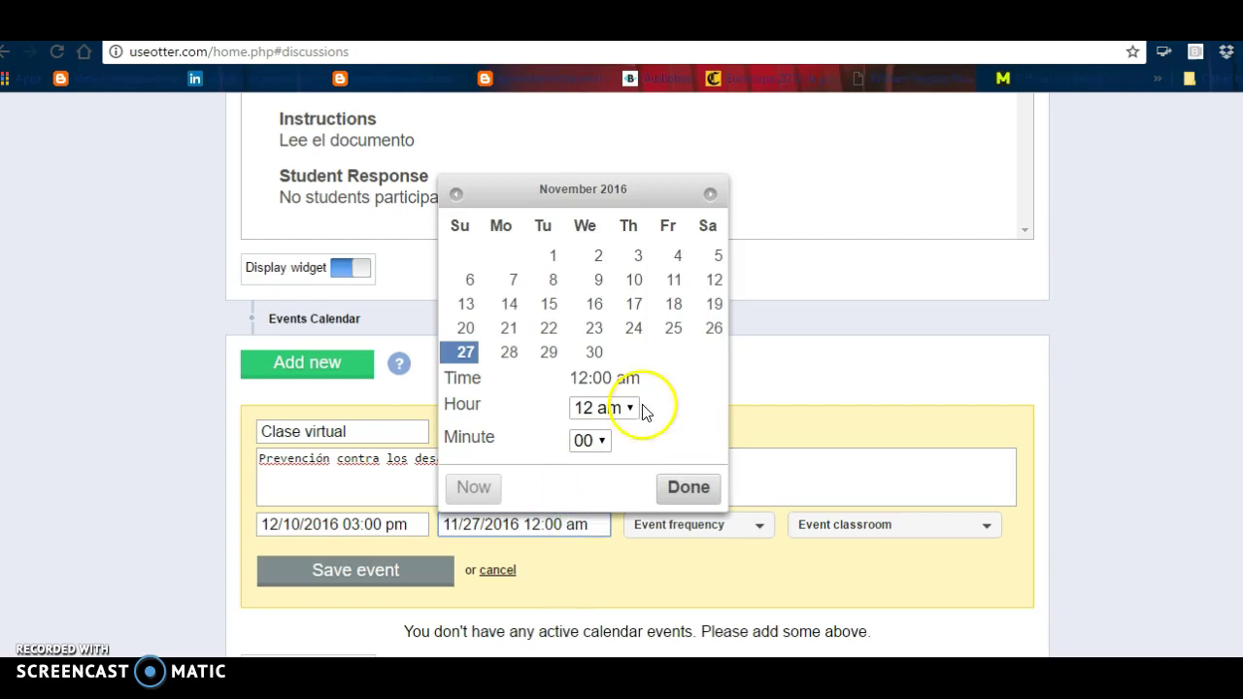
{"action": "left_click", "coordinate": [710, 194]}
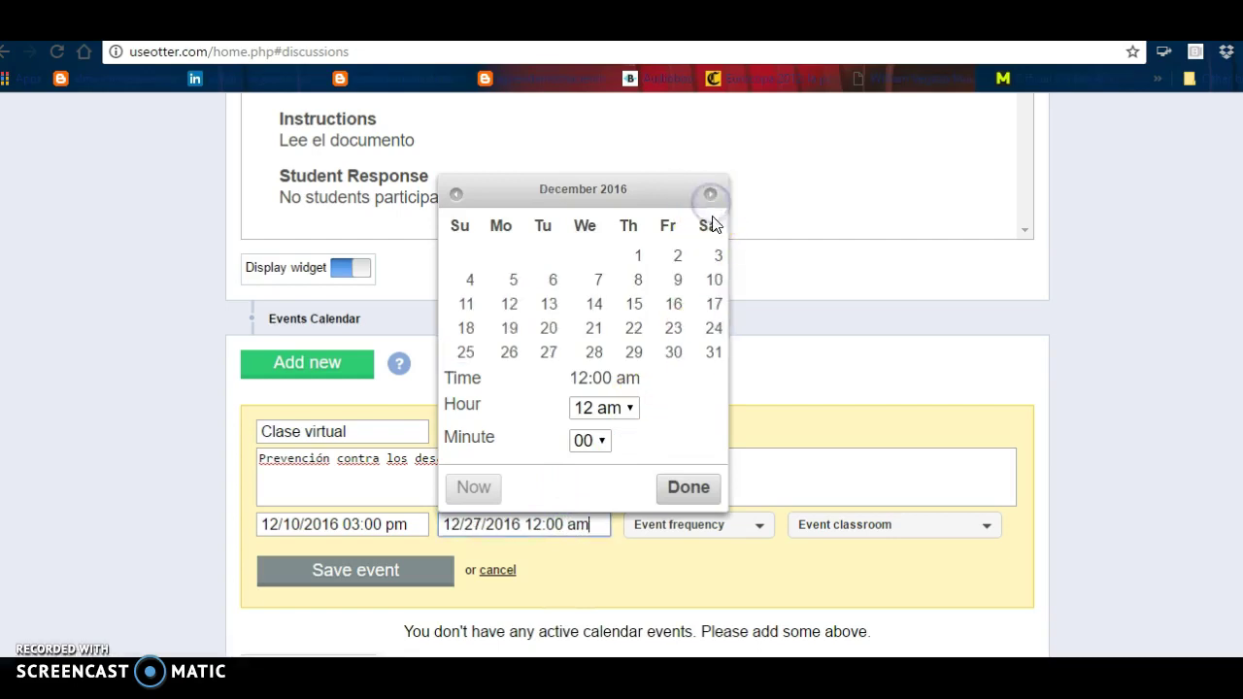
{"action": "left_click", "coordinate": [711, 280]}
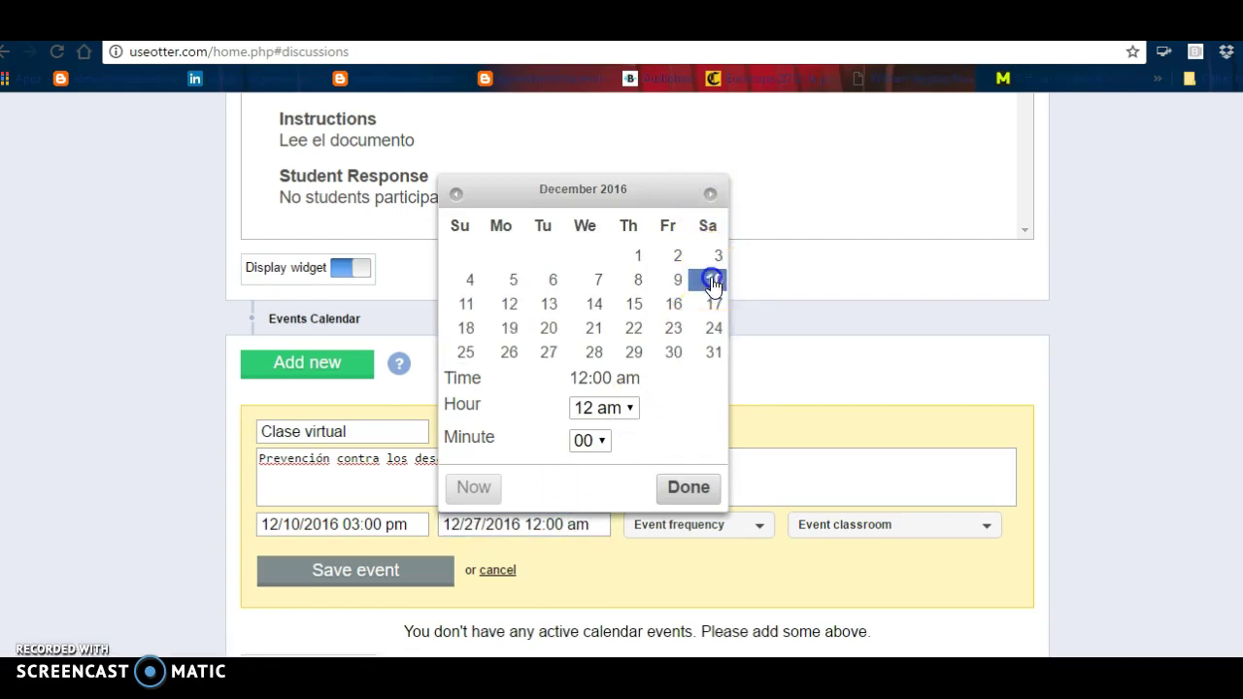
{"action": "left_click", "coordinate": [630, 408]}
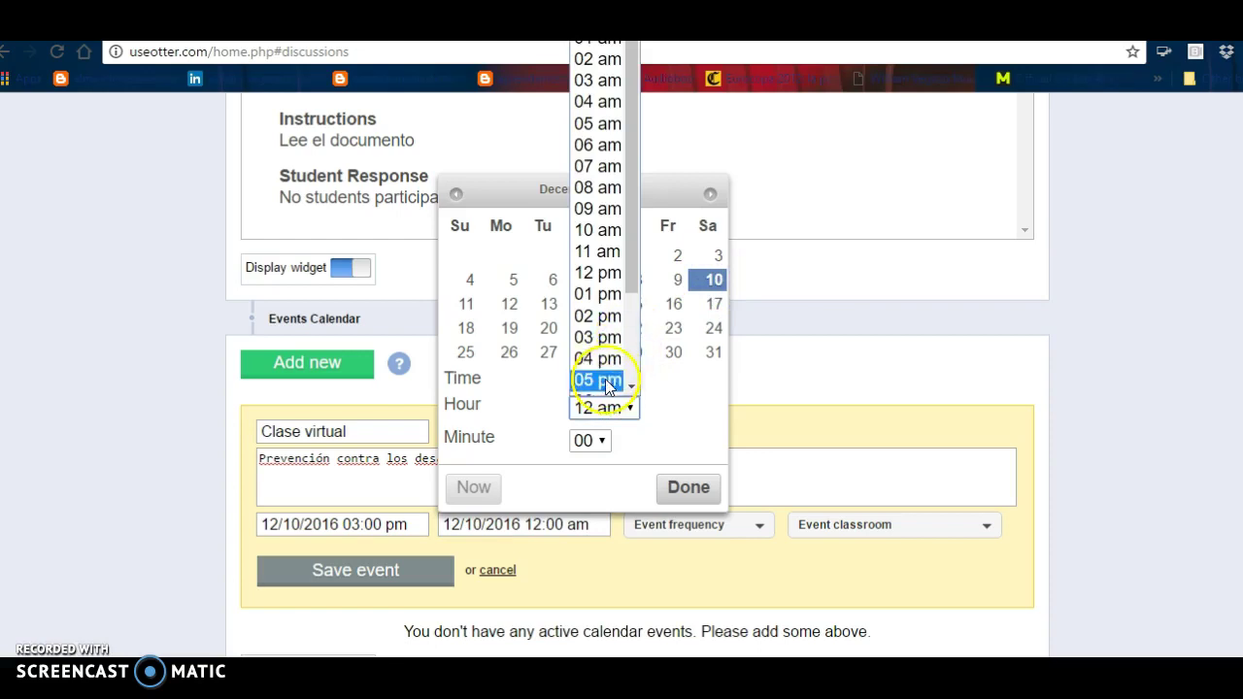
{"action": "left_click", "coordinate": [598, 379]}
{"action": "left_click", "coordinate": [670, 487]}
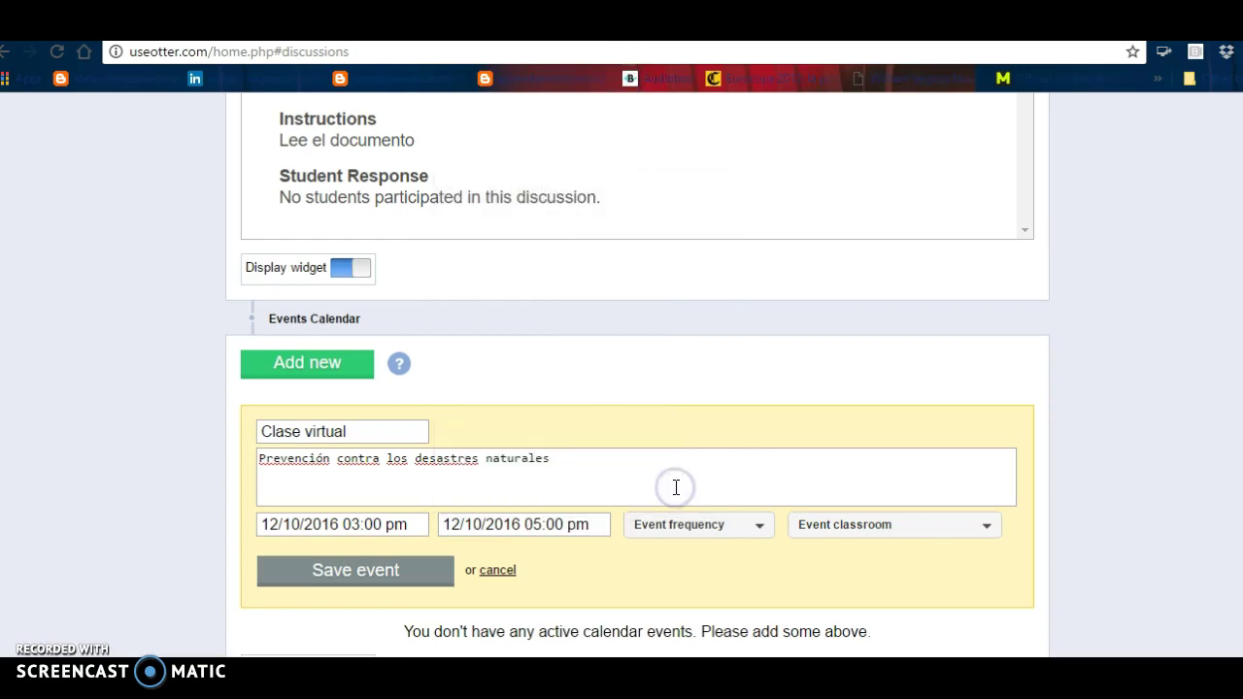
Step: Make the event happen once for CTA 1° Grado (Period 4) and save it
{"action": "left_click", "coordinate": [760, 527]}
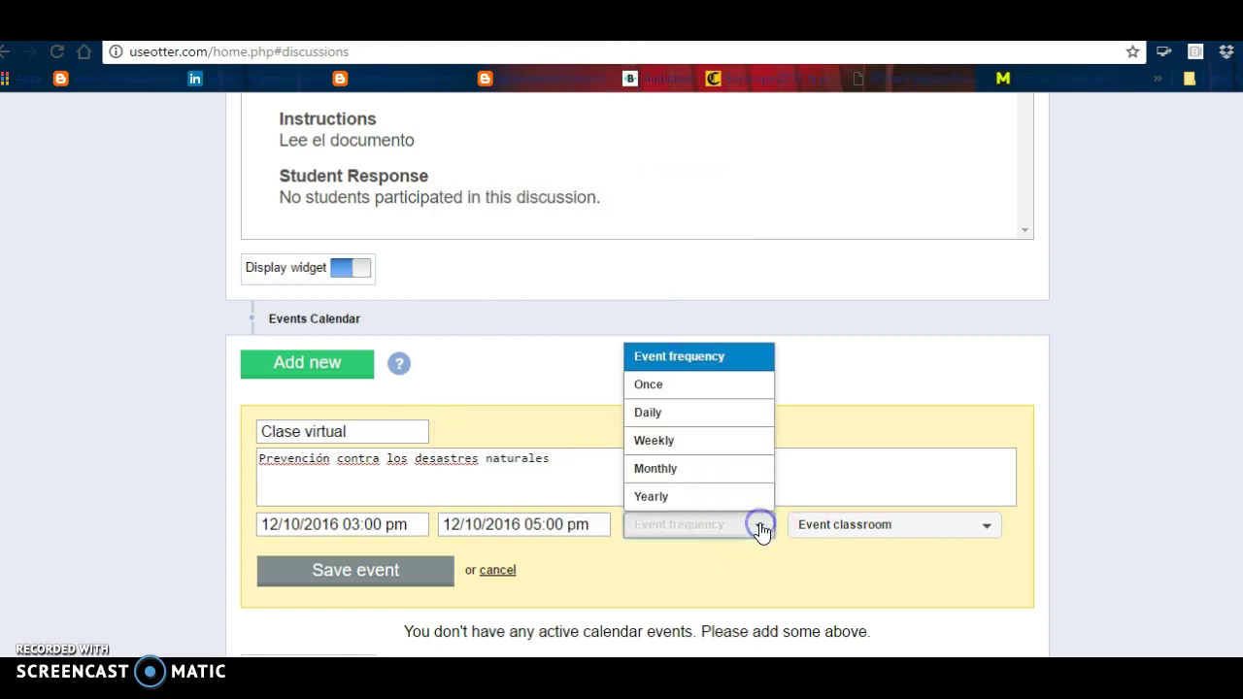
{"action": "left_click", "coordinate": [703, 391]}
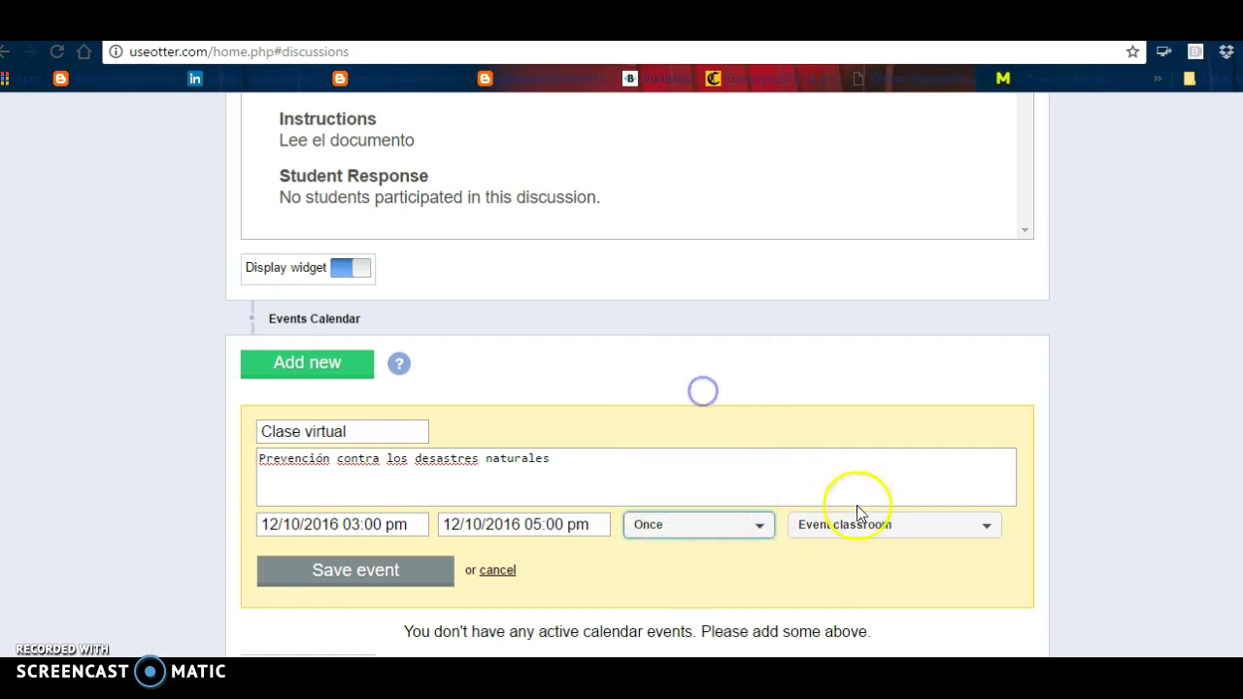
{"action": "left_click", "coordinate": [985, 527]}
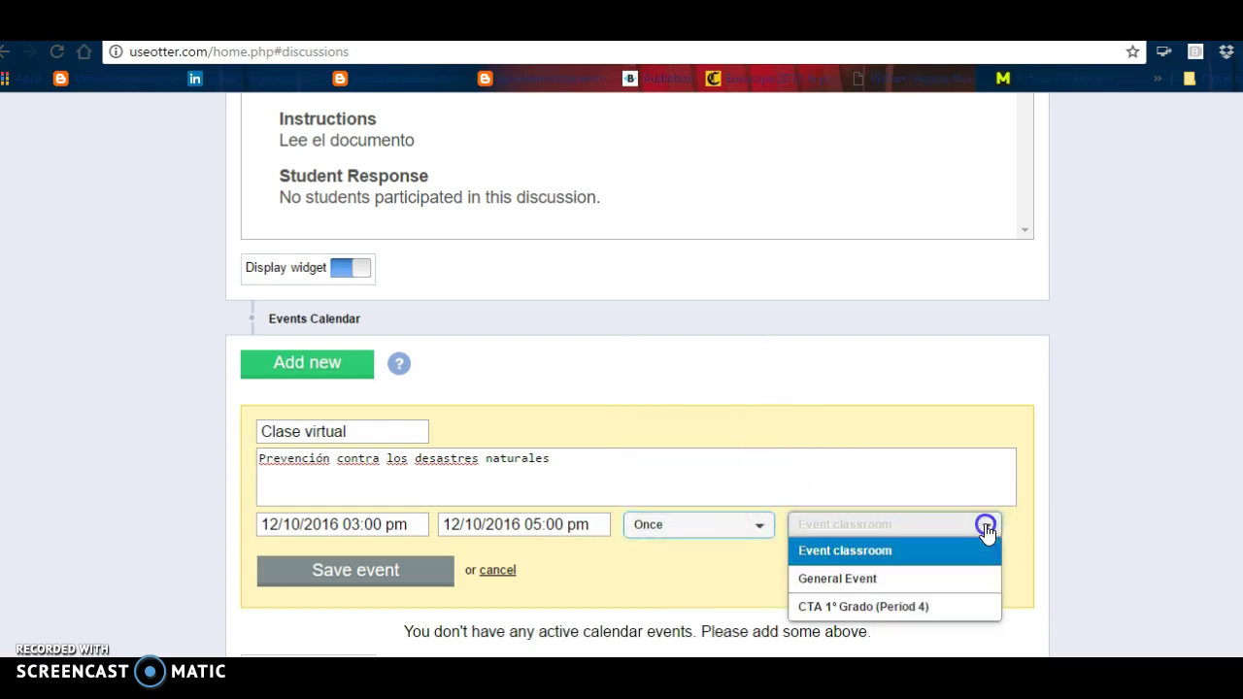
{"action": "left_click", "coordinate": [932, 606]}
{"action": "left_click", "coordinate": [445, 574]}
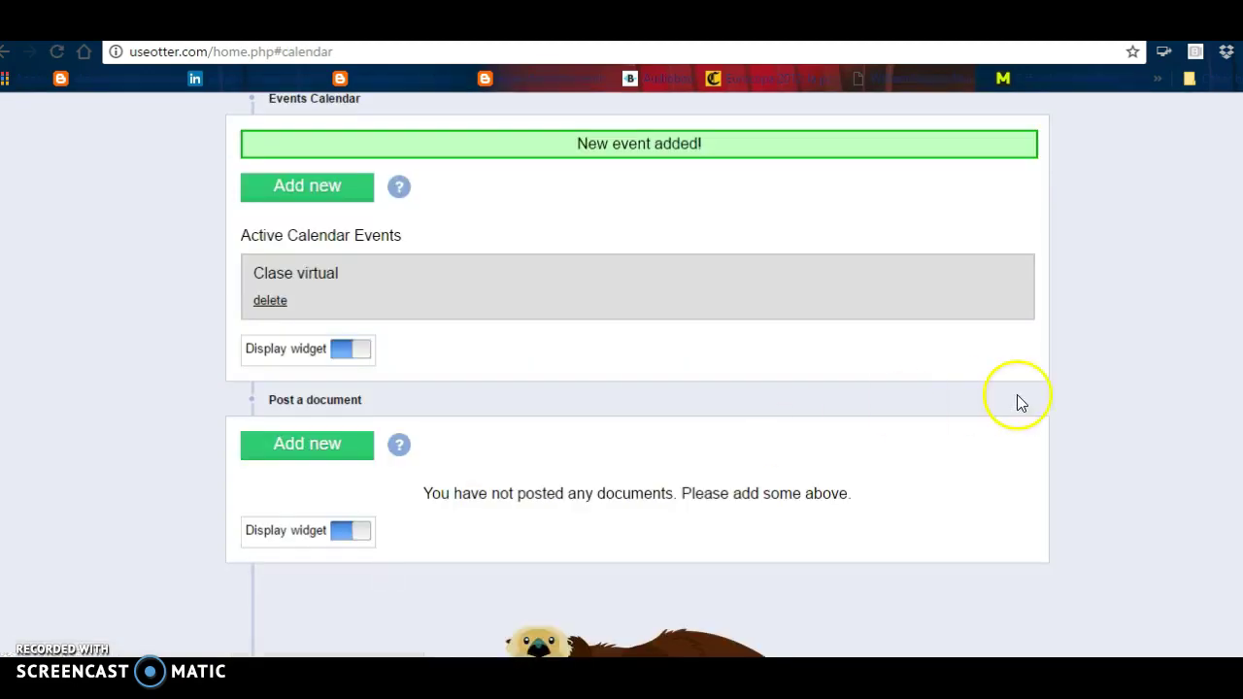
Step: Save the teacher's Profile Details so the 'Profile updated!' confirmation appears
{"action": "scroll", "coordinate": [638, 375], "scroll_direction": "down", "scroll_amount": 2}
{"action": "scroll", "coordinate": [637, 375], "scroll_direction": "up", "scroll_amount": 2}
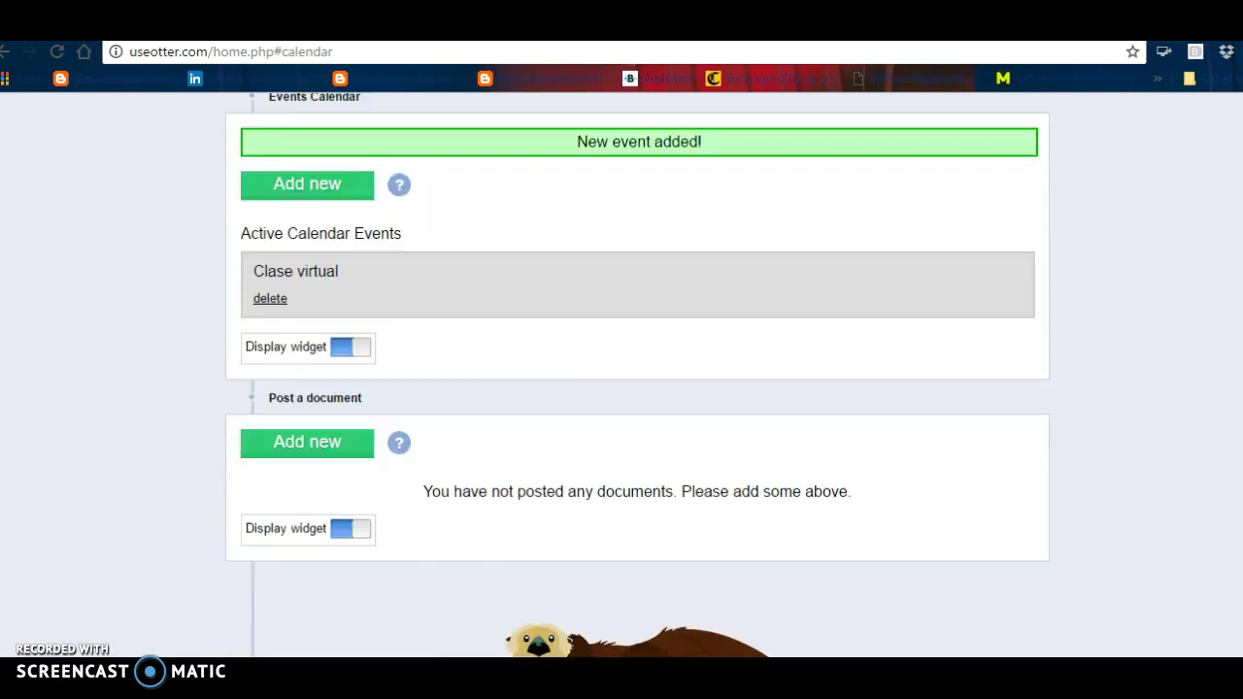
{"action": "scroll", "coordinate": [638, 375], "scroll_direction": "up", "scroll_amount": 8}
{"action": "scroll", "coordinate": [638, 374], "scroll_direction": "up", "scroll_amount": 6}
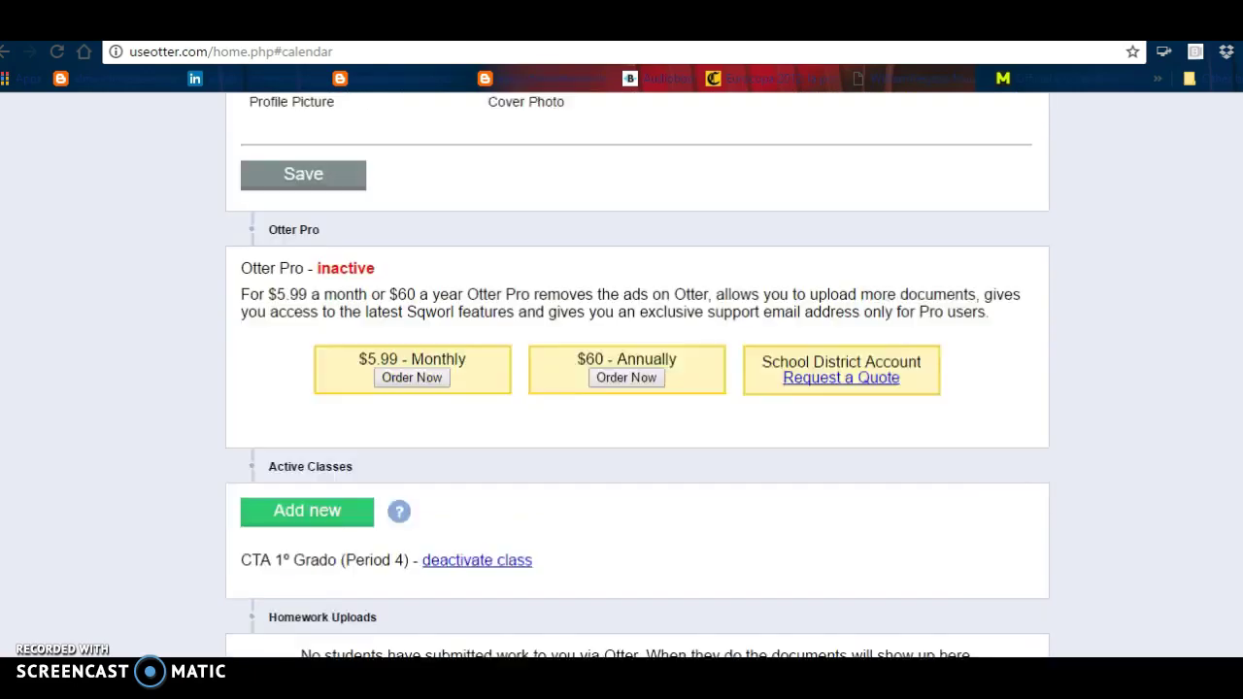
{"action": "scroll", "coordinate": [638, 375], "scroll_direction": "up", "scroll_amount": 1}
{"action": "scroll", "coordinate": [638, 375], "scroll_direction": "up", "scroll_amount": 3}
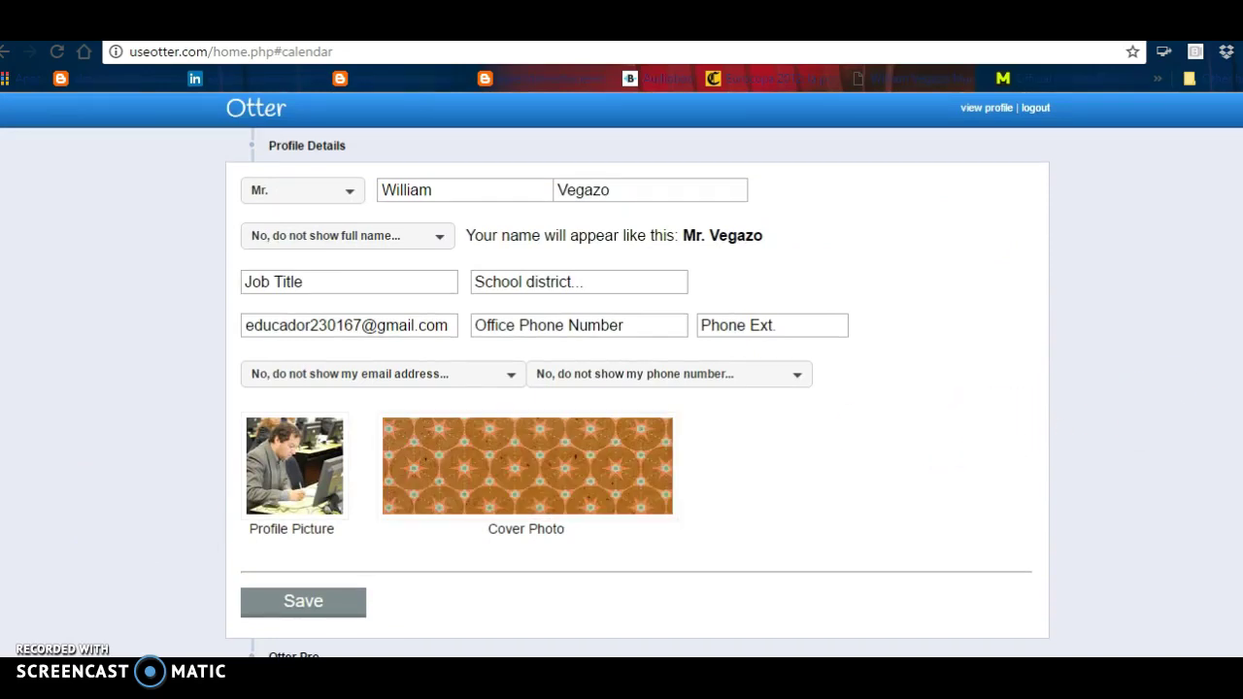
{"action": "scroll", "coordinate": [621, 376], "scroll_direction": "down", "scroll_amount": 2}
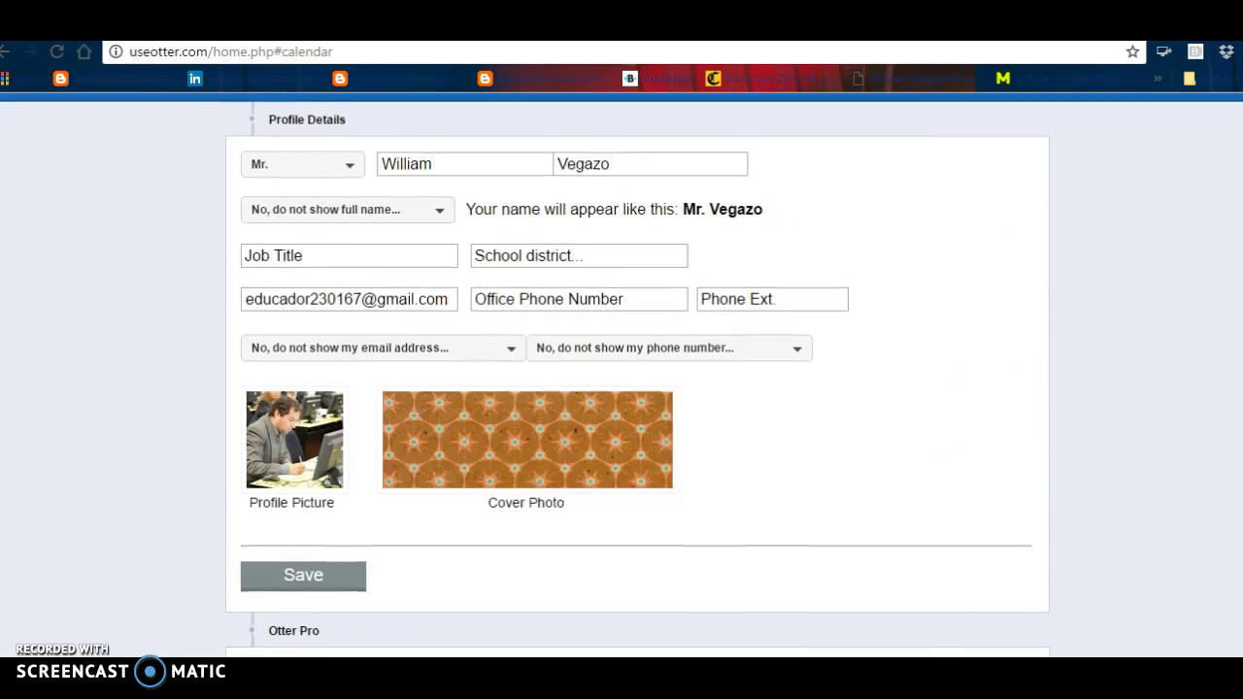
{"action": "scroll", "coordinate": [638, 376], "scroll_direction": "down", "scroll_amount": 1}
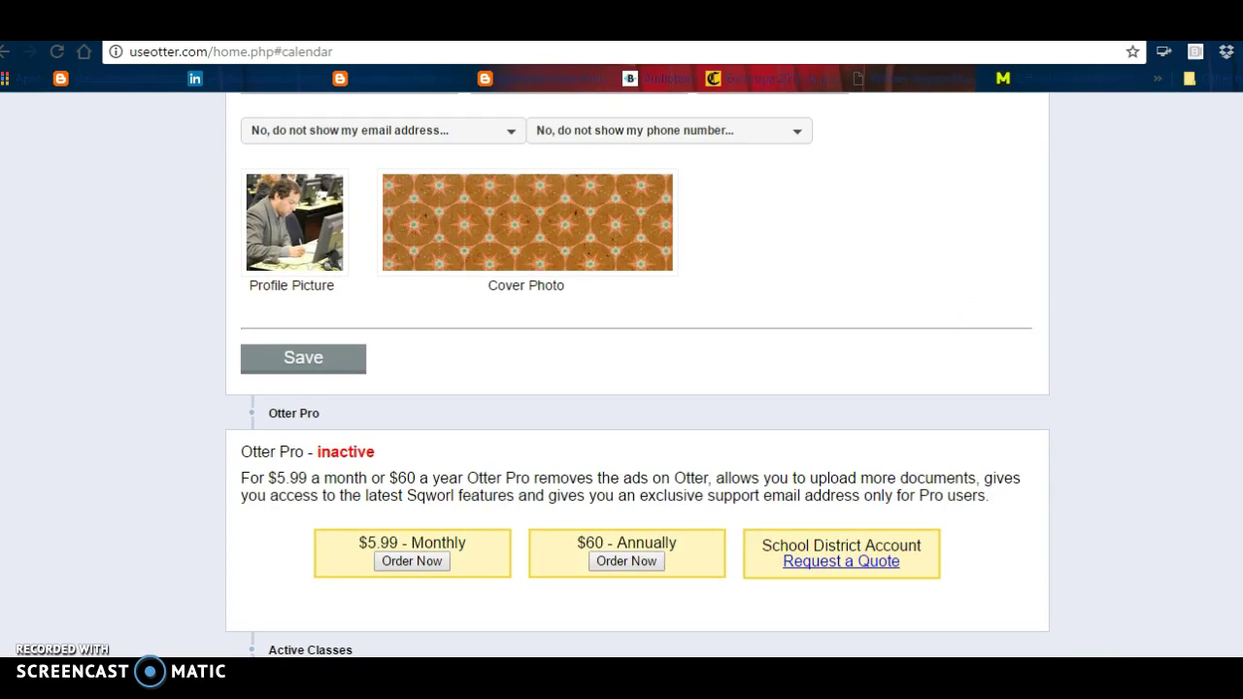
{"action": "left_click", "coordinate": [304, 359]}
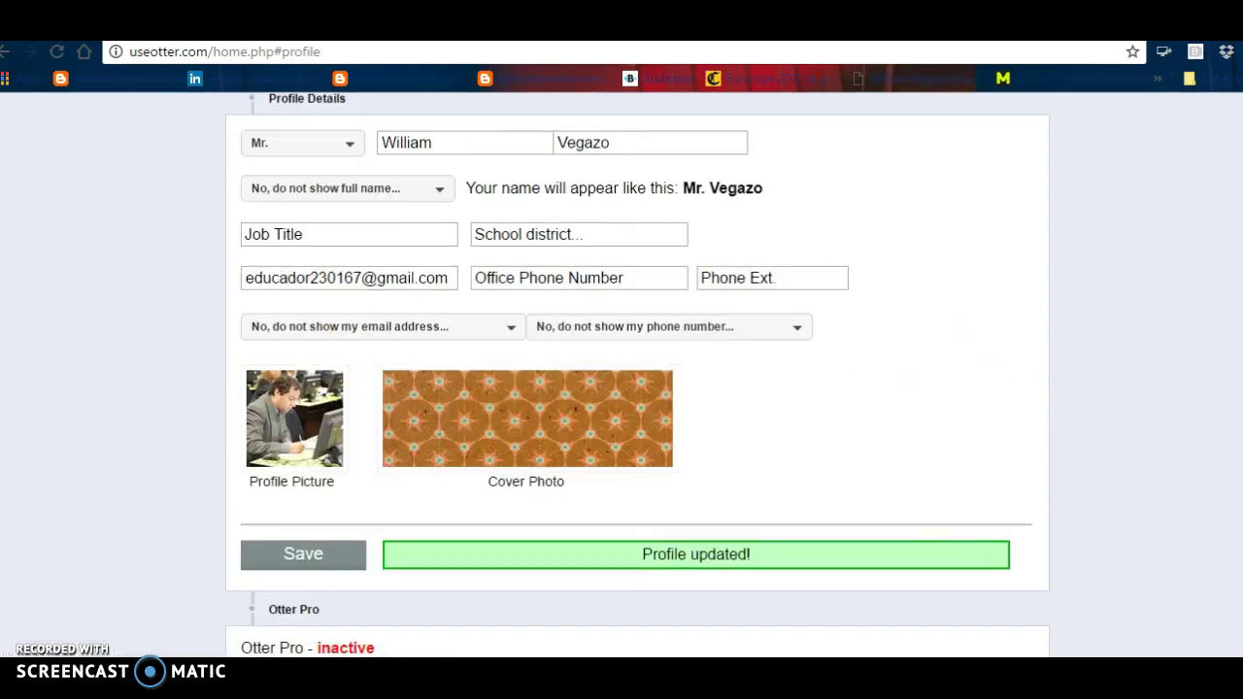
{"action": "scroll", "coordinate": [622, 375], "scroll_direction": "up", "scroll_amount": 1}
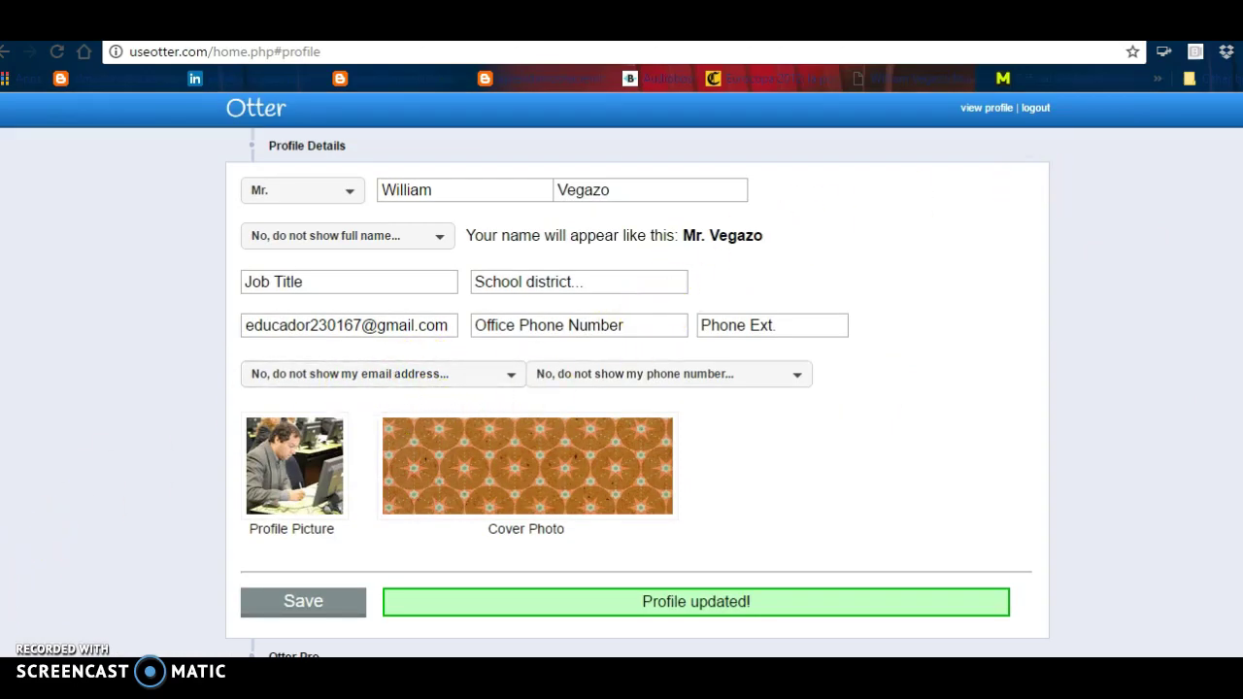
{"action": "left_click", "coordinate": [987, 111]}
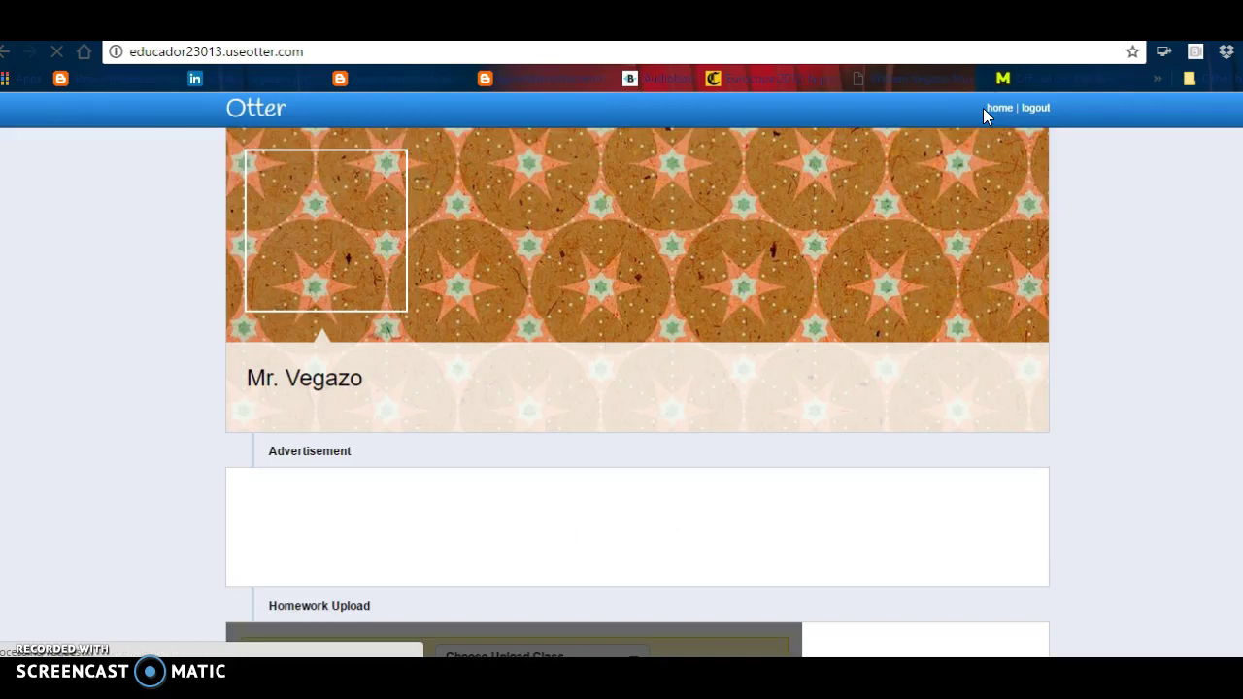
{"action": "left_click", "coordinate": [1232, 175]}
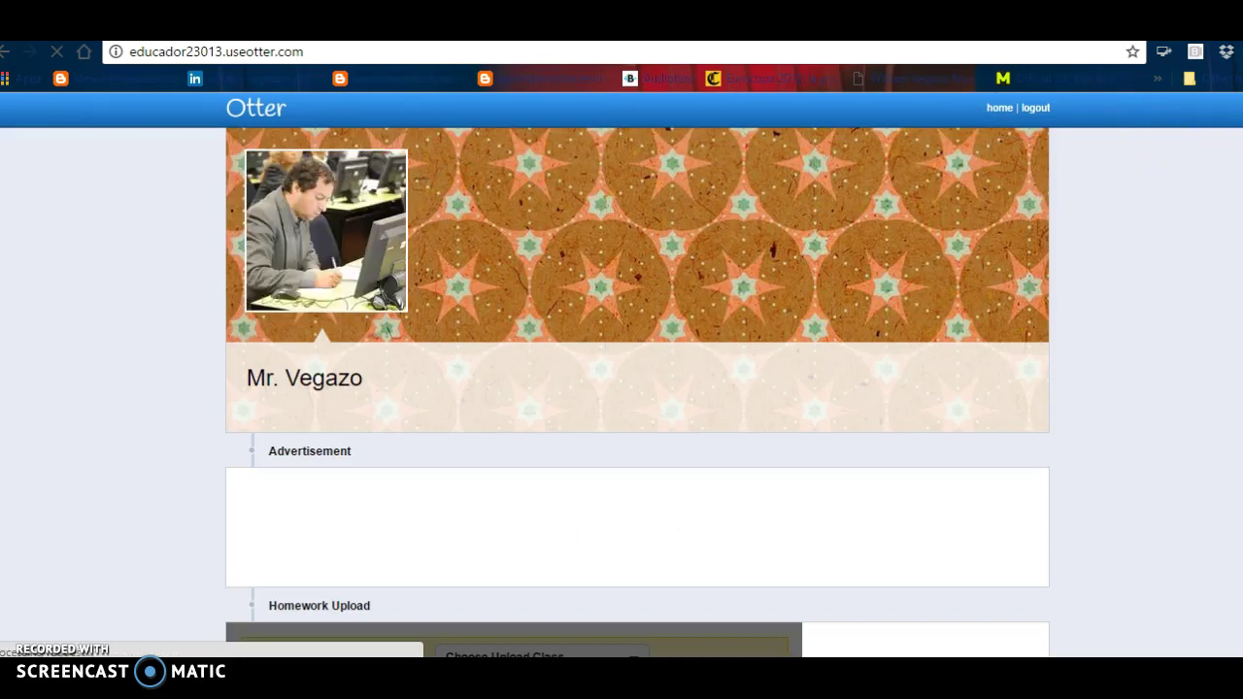
{"action": "scroll", "coordinate": [622, 375], "scroll_direction": "down", "scroll_amount": 3}
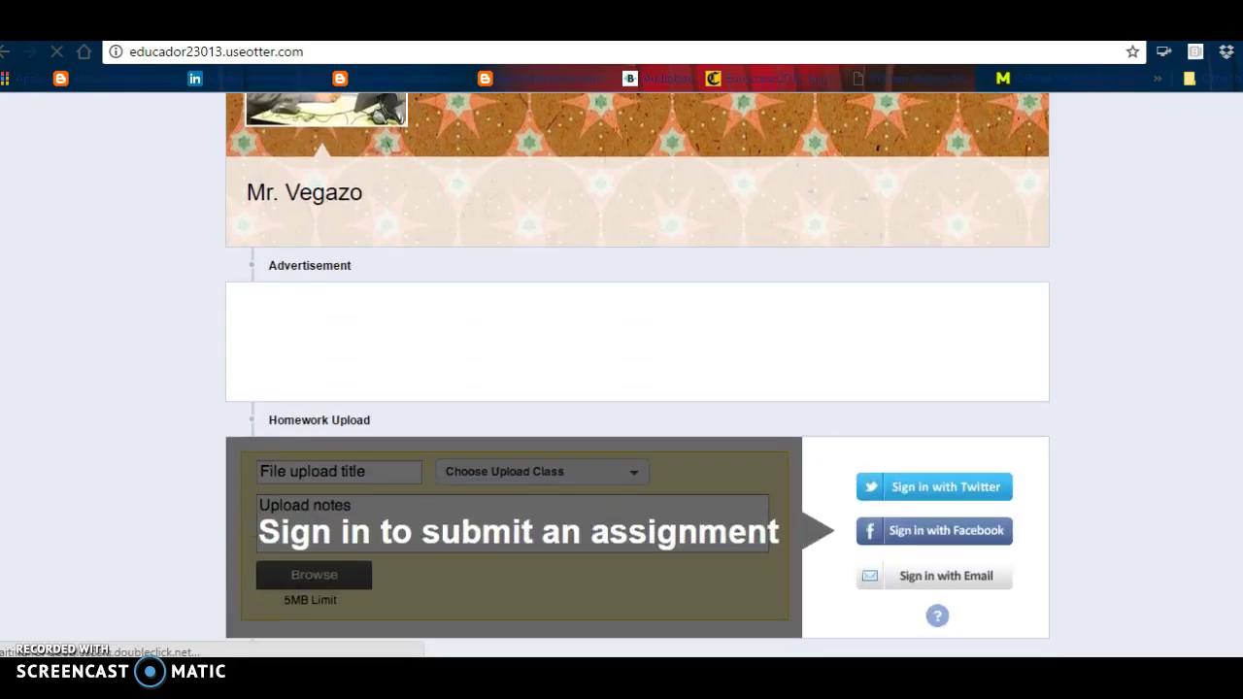
{"action": "scroll", "coordinate": [622, 376], "scroll_direction": "down", "scroll_amount": 3}
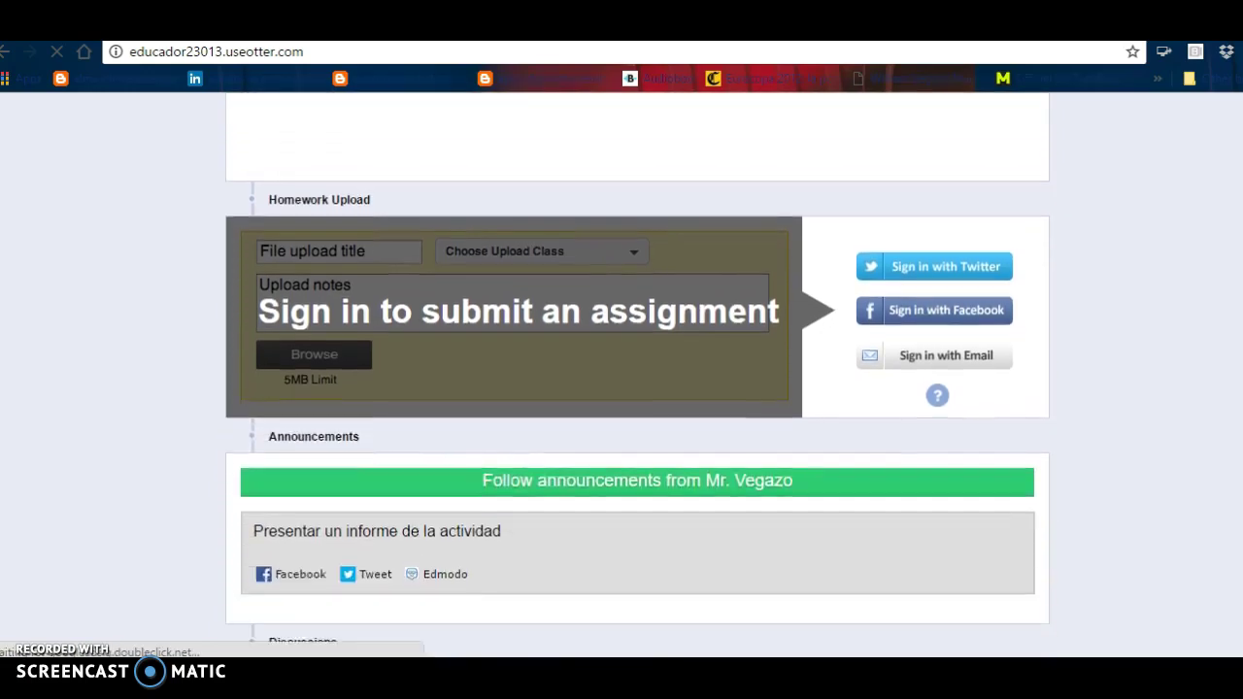
{"action": "scroll", "coordinate": [621, 376], "scroll_direction": "down", "scroll_amount": 3}
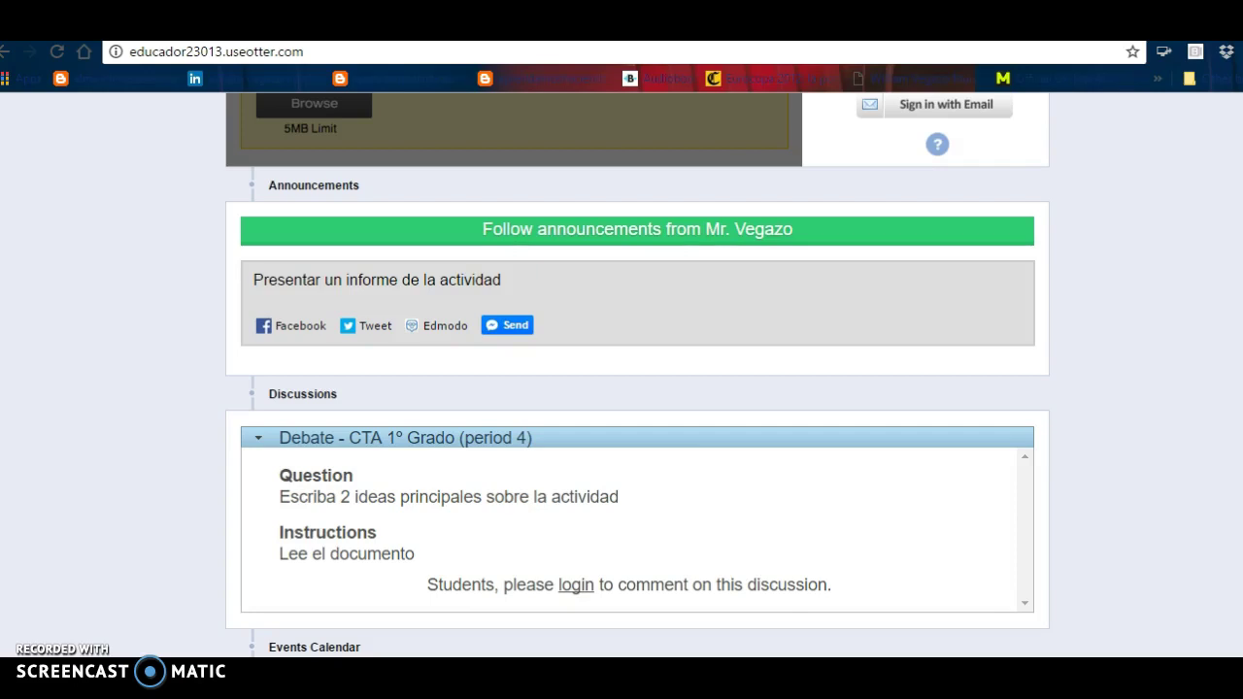
{"action": "scroll", "coordinate": [637, 375], "scroll_direction": "down", "scroll_amount": 2}
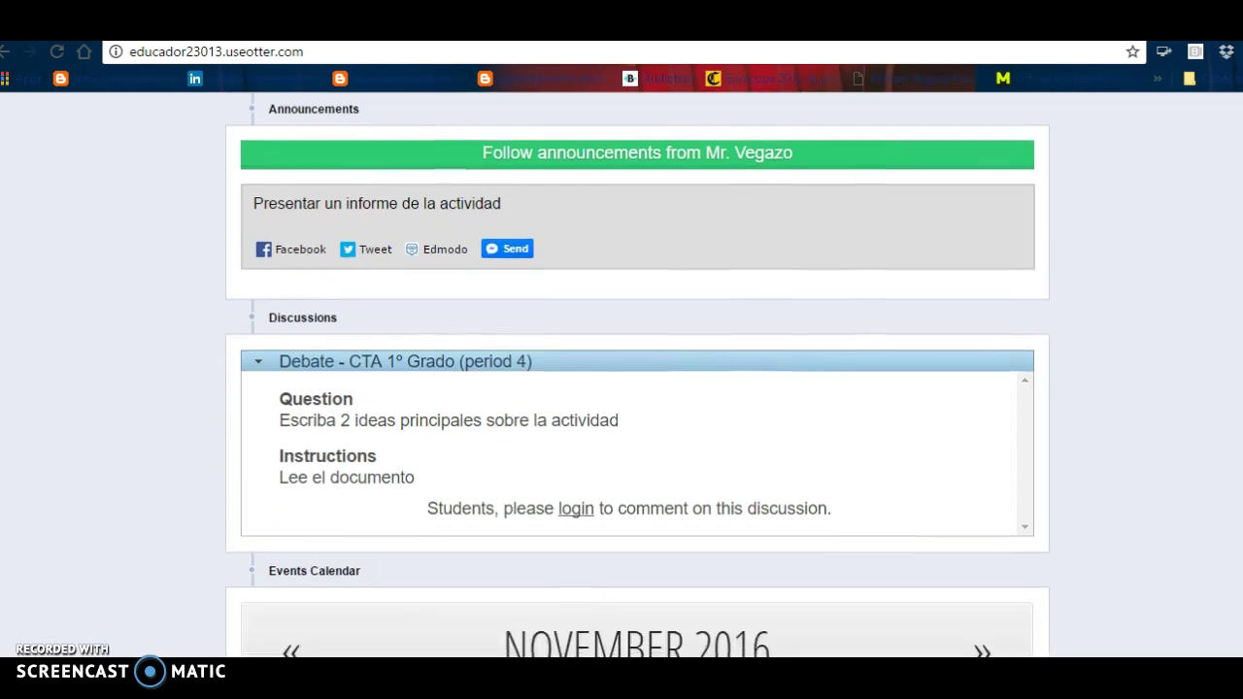
{"action": "scroll", "coordinate": [637, 375], "scroll_direction": "down", "scroll_amount": 3}
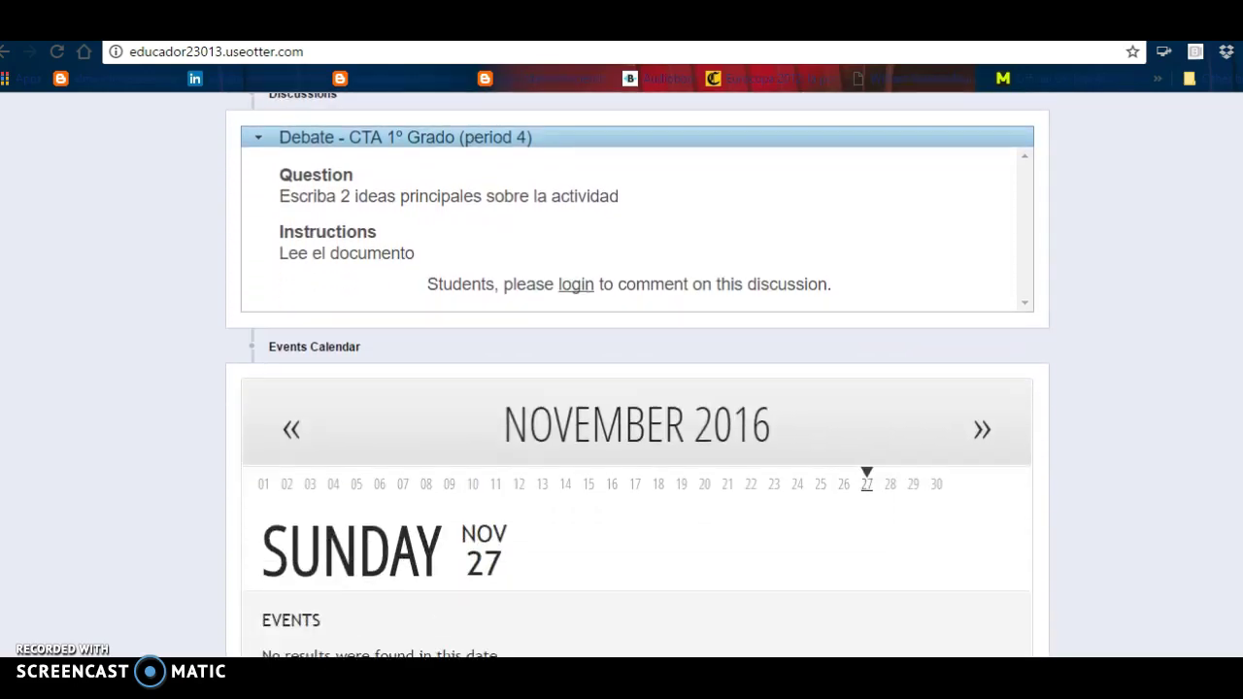
{"action": "scroll", "coordinate": [636, 375], "scroll_direction": "down", "scroll_amount": 3}
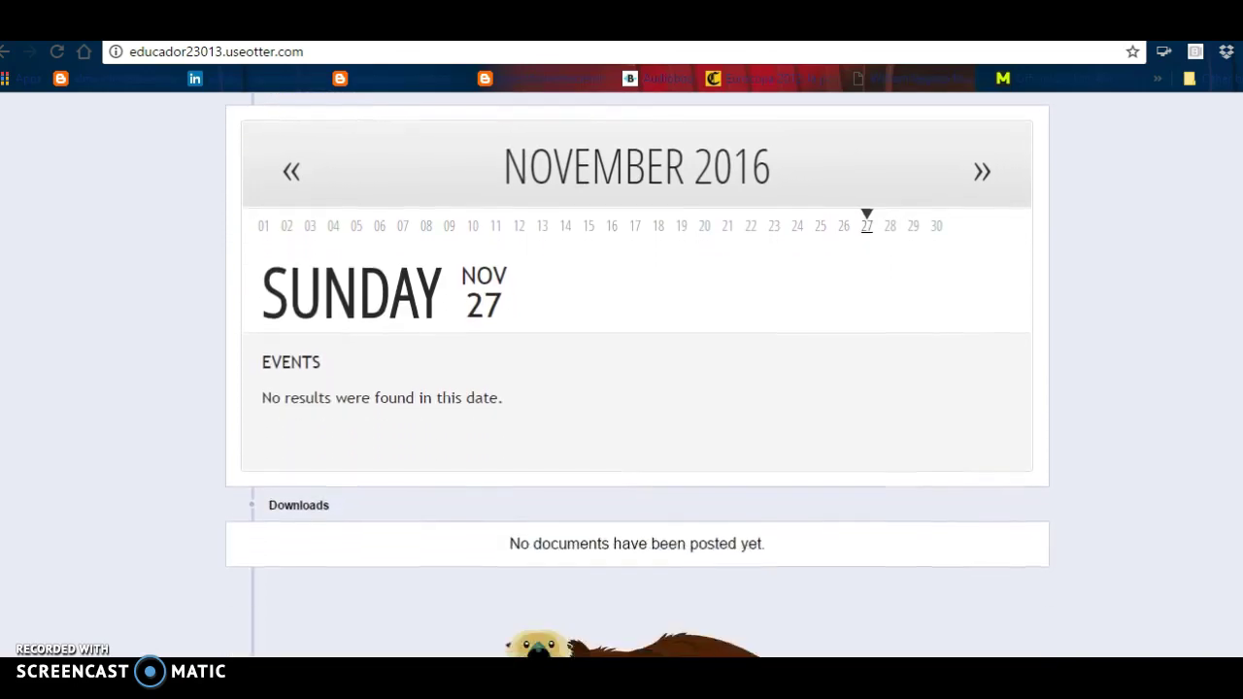
{"action": "scroll", "coordinate": [637, 375], "scroll_direction": "down", "scroll_amount": 2}
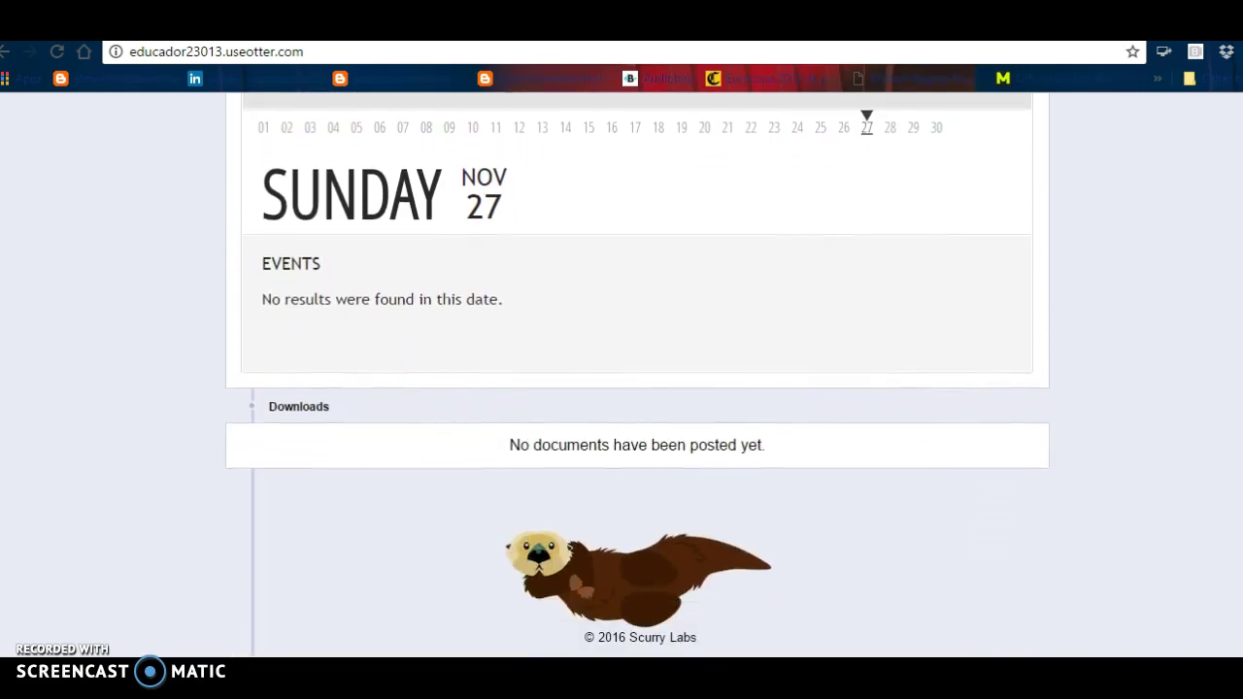
{"action": "scroll", "coordinate": [637, 375], "scroll_direction": "up", "scroll_amount": 8}
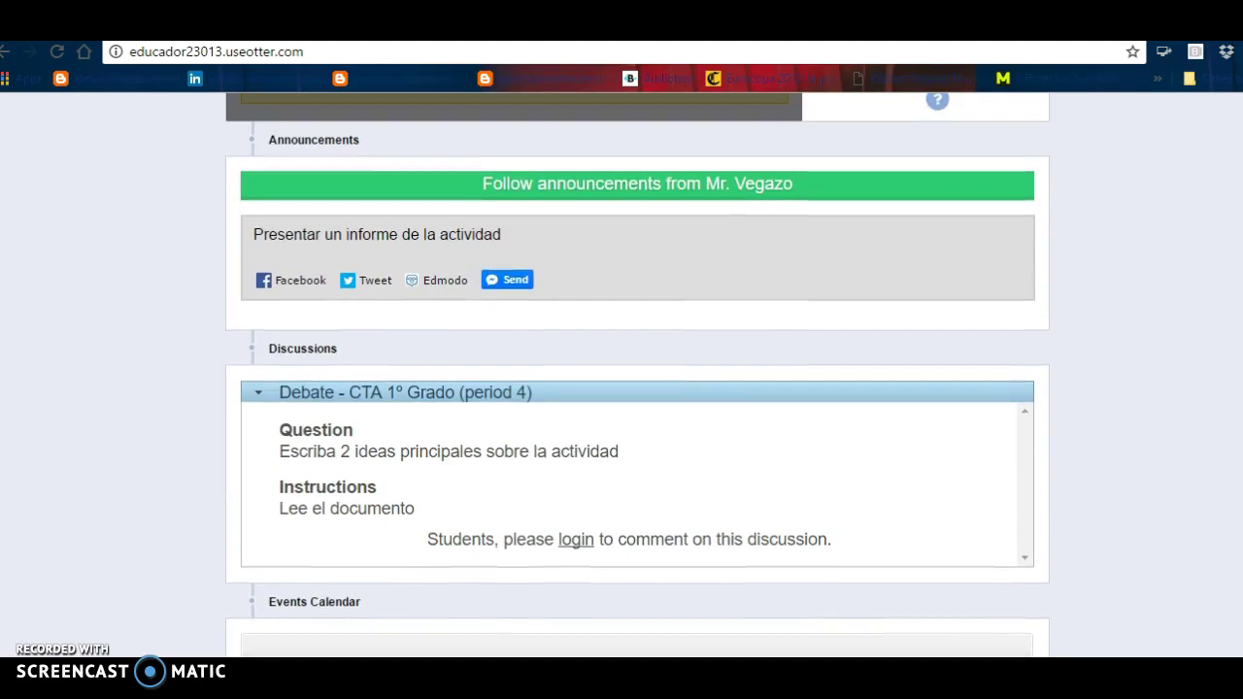
{"action": "scroll", "coordinate": [637, 375], "scroll_direction": "up", "scroll_amount": 5}
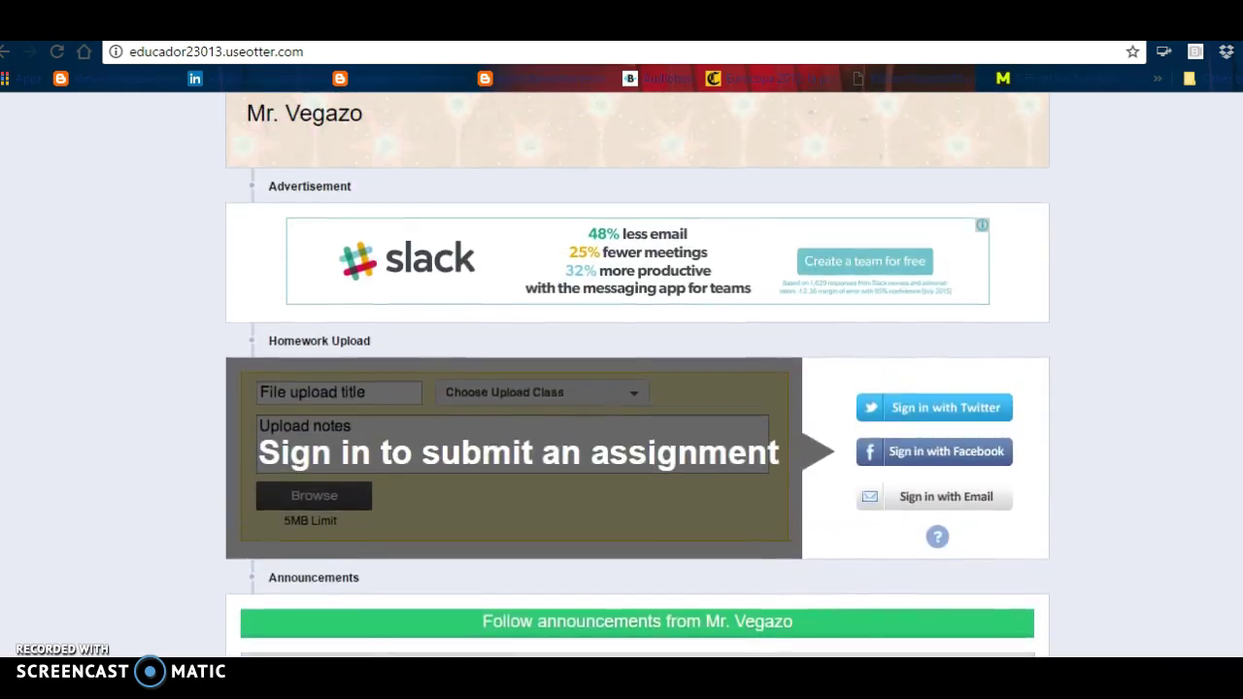
{"action": "scroll", "coordinate": [637, 375], "scroll_direction": "up", "scroll_amount": 3}
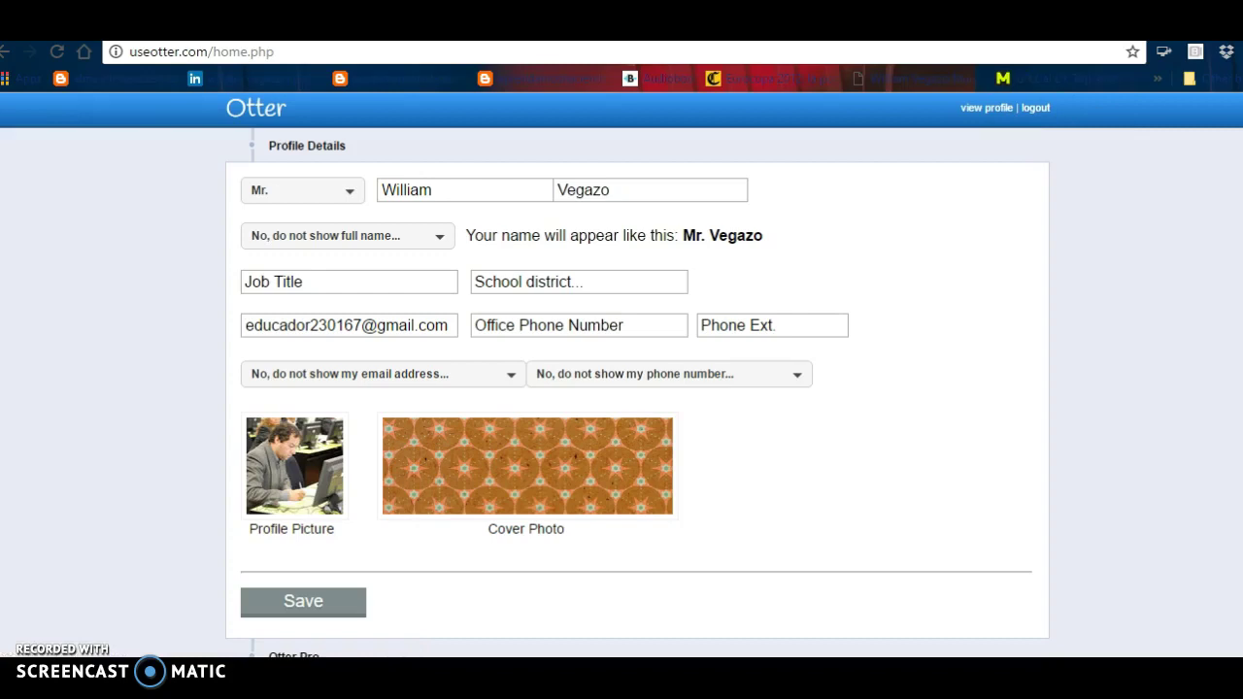
{"action": "scroll", "coordinate": [637, 378], "scroll_direction": "down", "scroll_amount": 5}
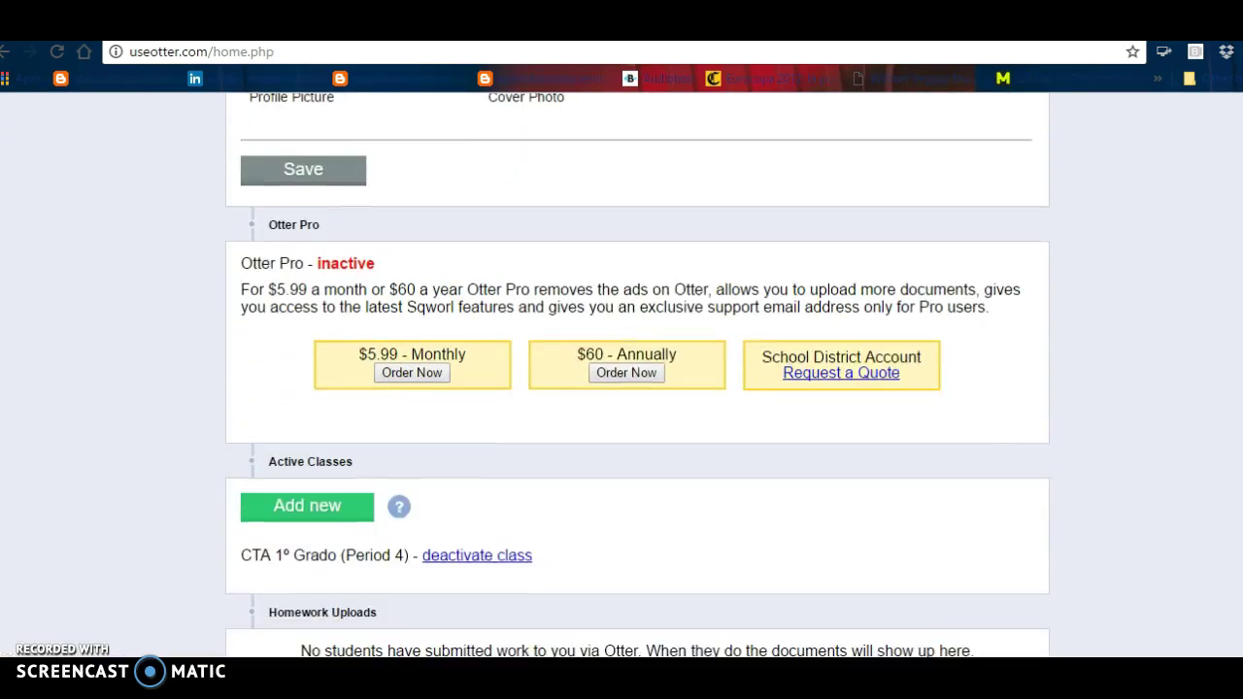
{"action": "scroll", "coordinate": [636, 379], "scroll_direction": "down", "scroll_amount": 3}
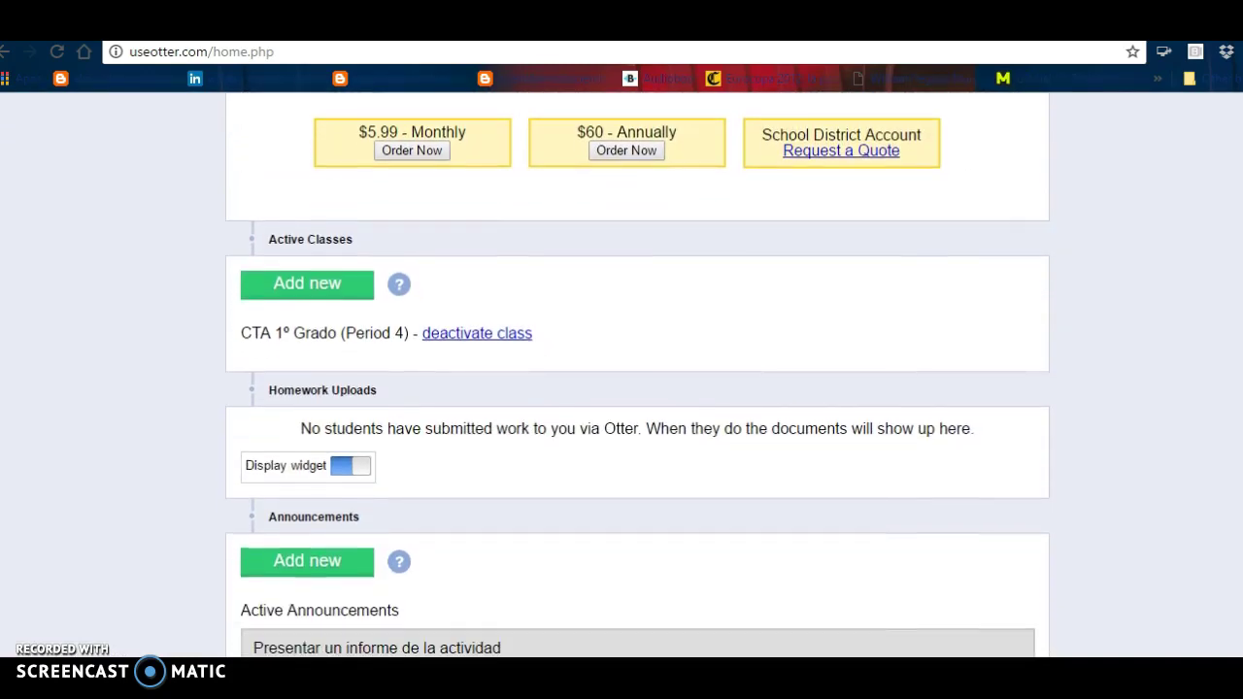
{"action": "scroll", "coordinate": [637, 375], "scroll_direction": "down", "scroll_amount": 1}
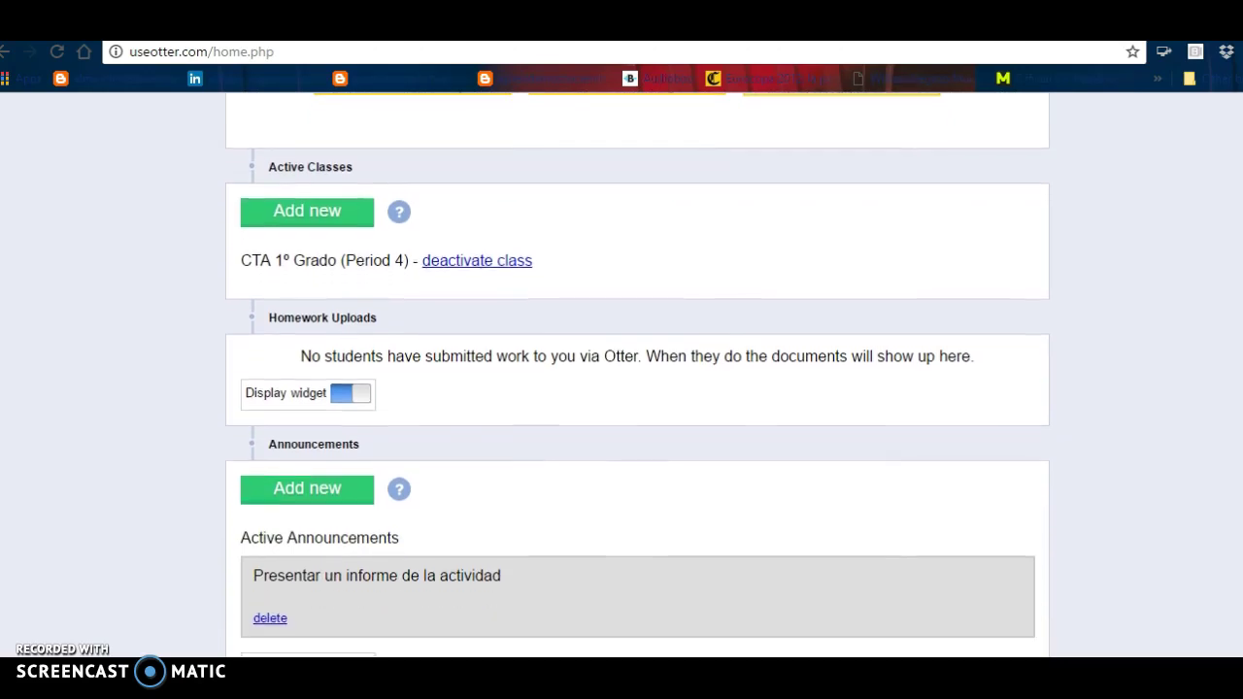
{"action": "scroll", "coordinate": [637, 375], "scroll_direction": "down", "scroll_amount": 1}
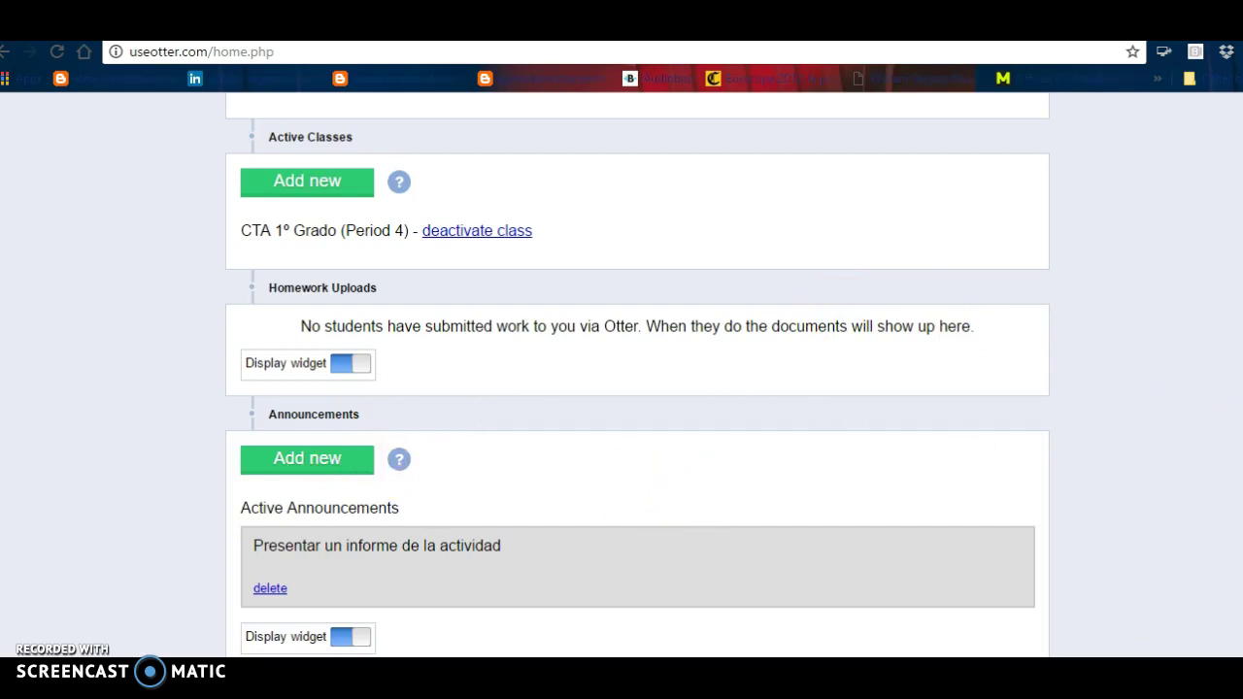
{"action": "scroll", "coordinate": [637, 375], "scroll_direction": "down", "scroll_amount": 5}
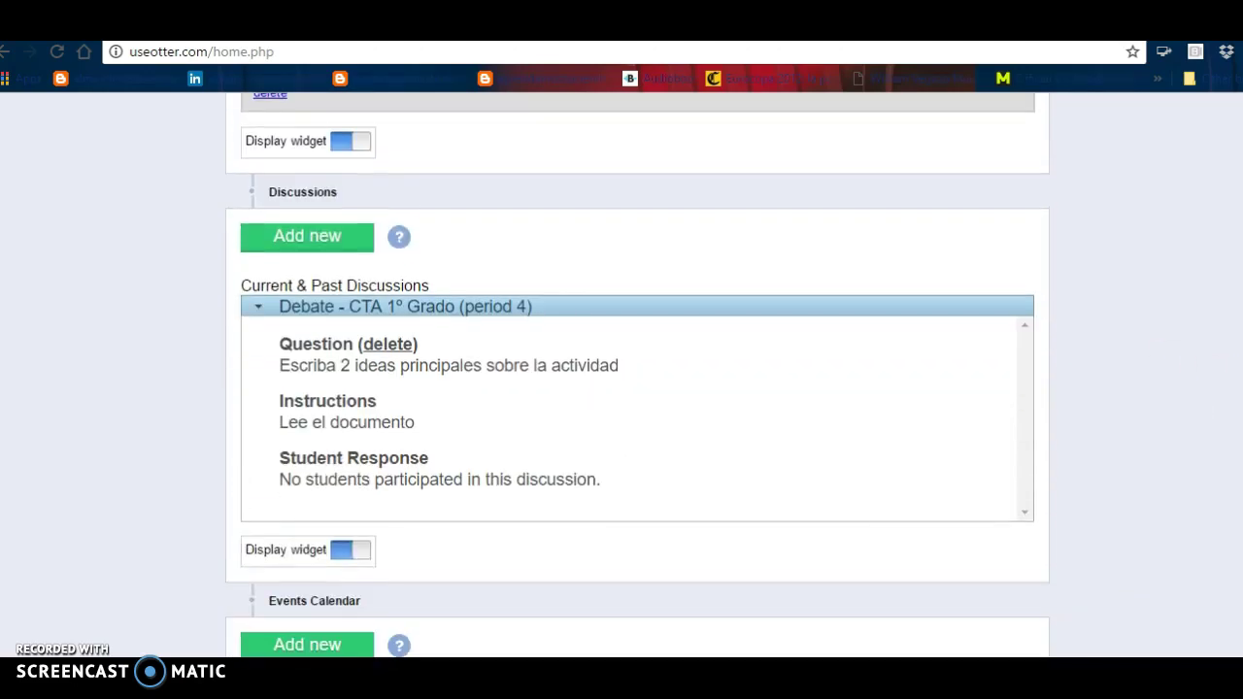
{"action": "scroll", "coordinate": [637, 375], "scroll_direction": "down", "scroll_amount": 2}
{"action": "scroll", "coordinate": [637, 375], "scroll_direction": "down", "scroll_amount": 3}
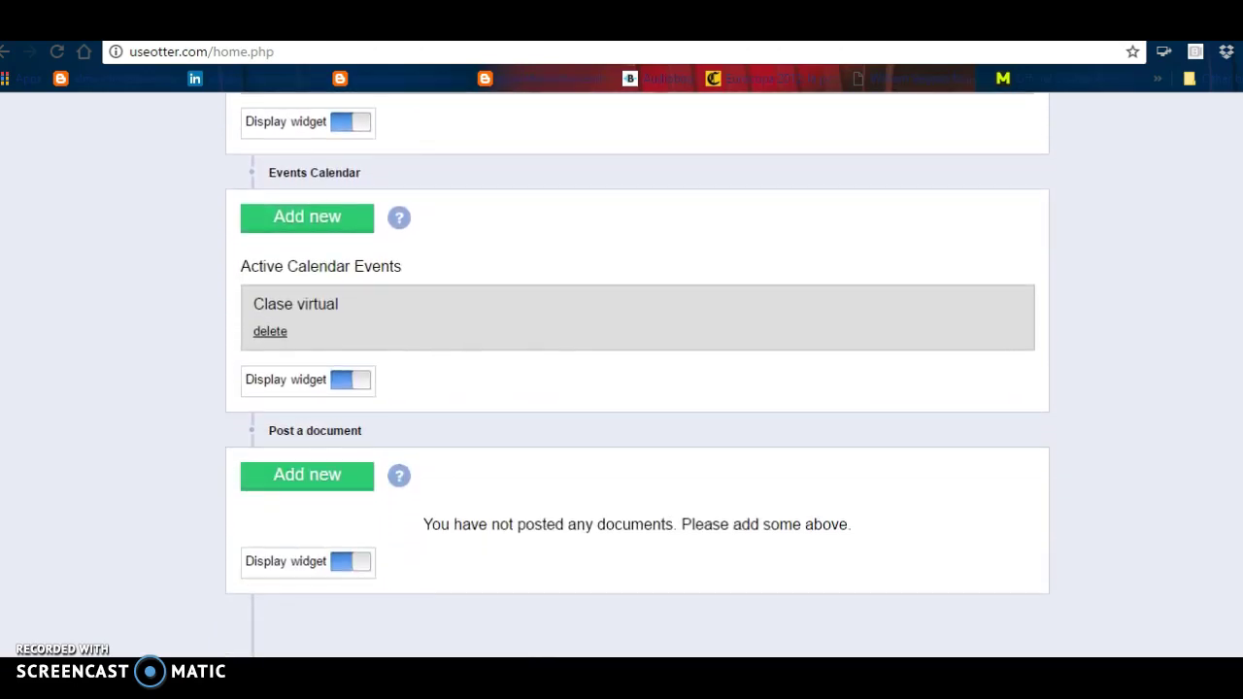
{"action": "scroll", "coordinate": [637, 375], "scroll_direction": "up", "scroll_amount": 3}
{"action": "scroll", "coordinate": [637, 374], "scroll_direction": "down", "scroll_amount": 2}
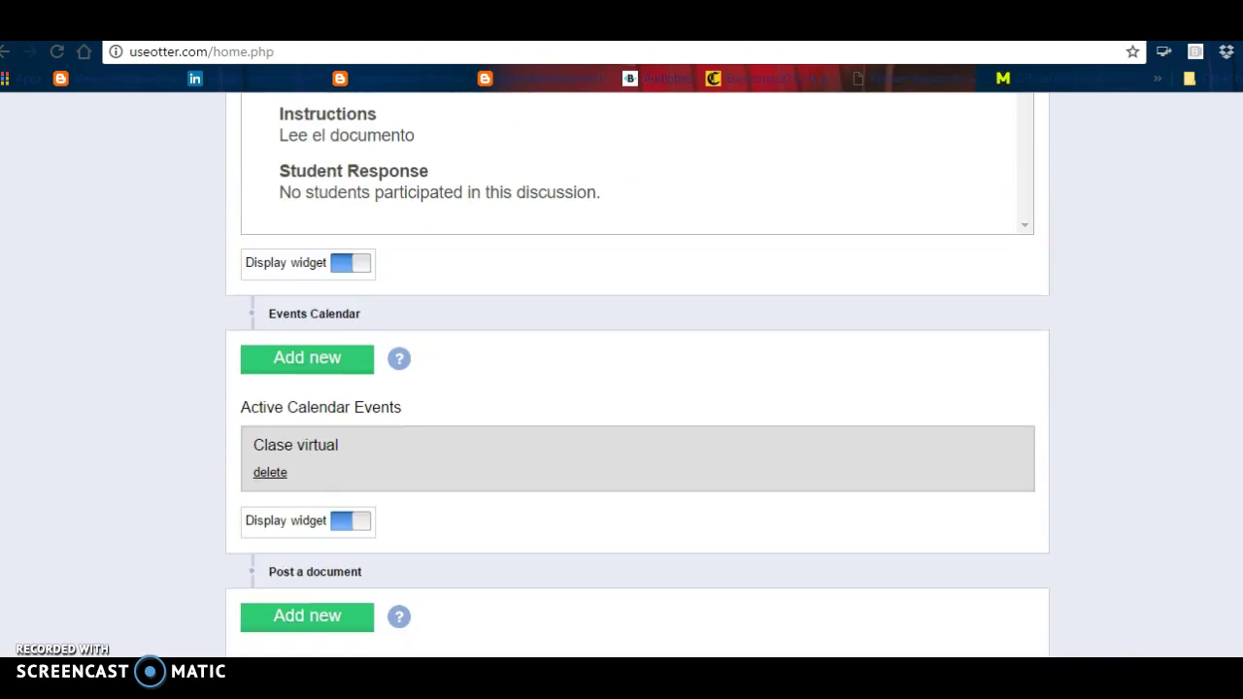
{"action": "scroll", "coordinate": [637, 374], "scroll_direction": "down", "scroll_amount": 1}
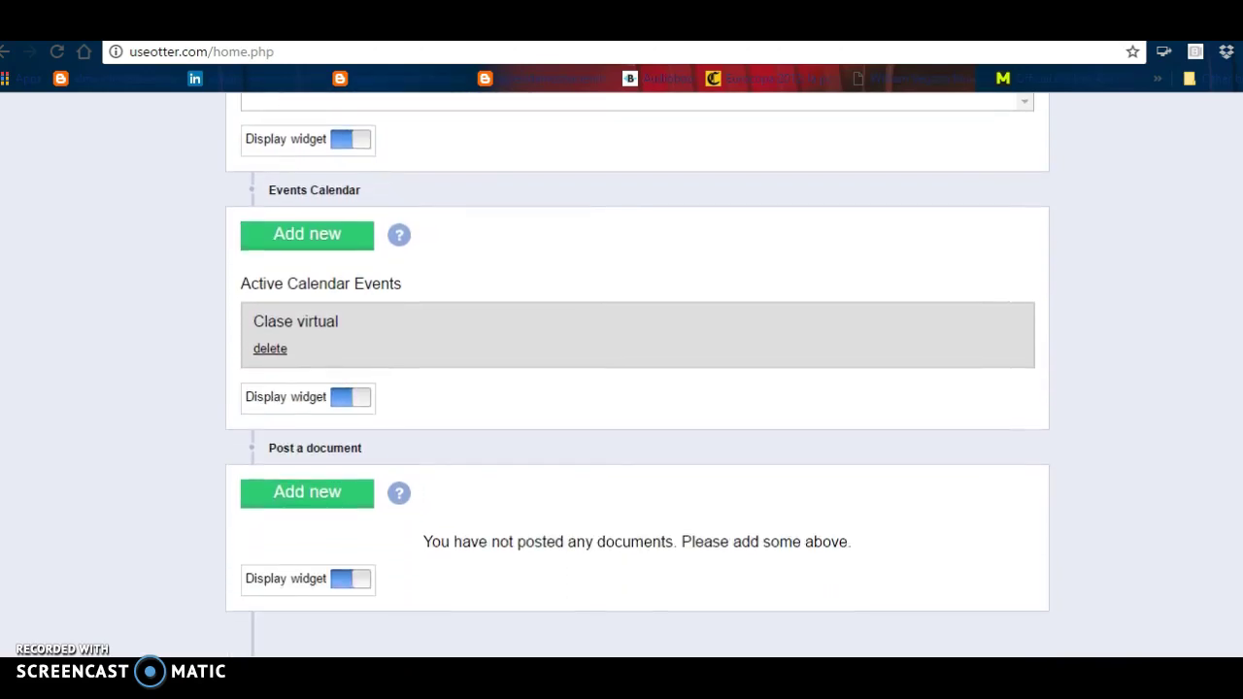
Step: Upload 'Unidad 9 Salud Integral, tecnologia y sociedad.doc' (241 Kb) as a new posted document
{"action": "left_click", "coordinate": [308, 495]}
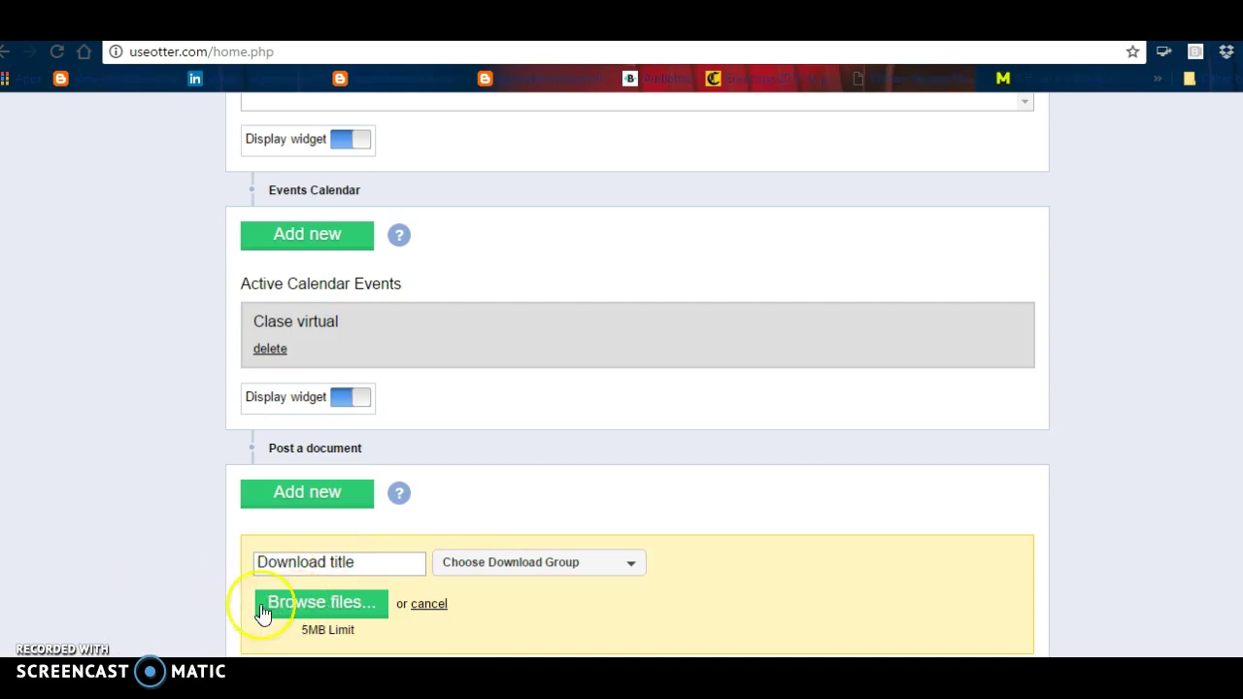
{"action": "left_click", "coordinate": [321, 602]}
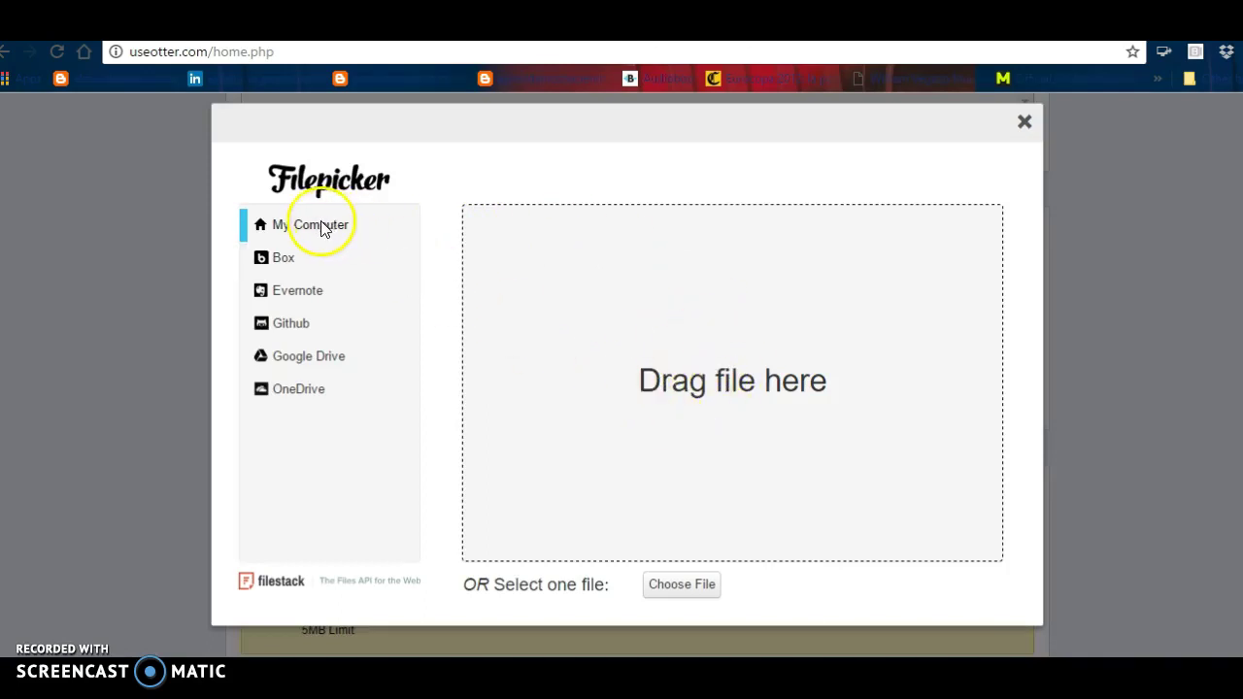
{"action": "left_click", "coordinate": [288, 257]}
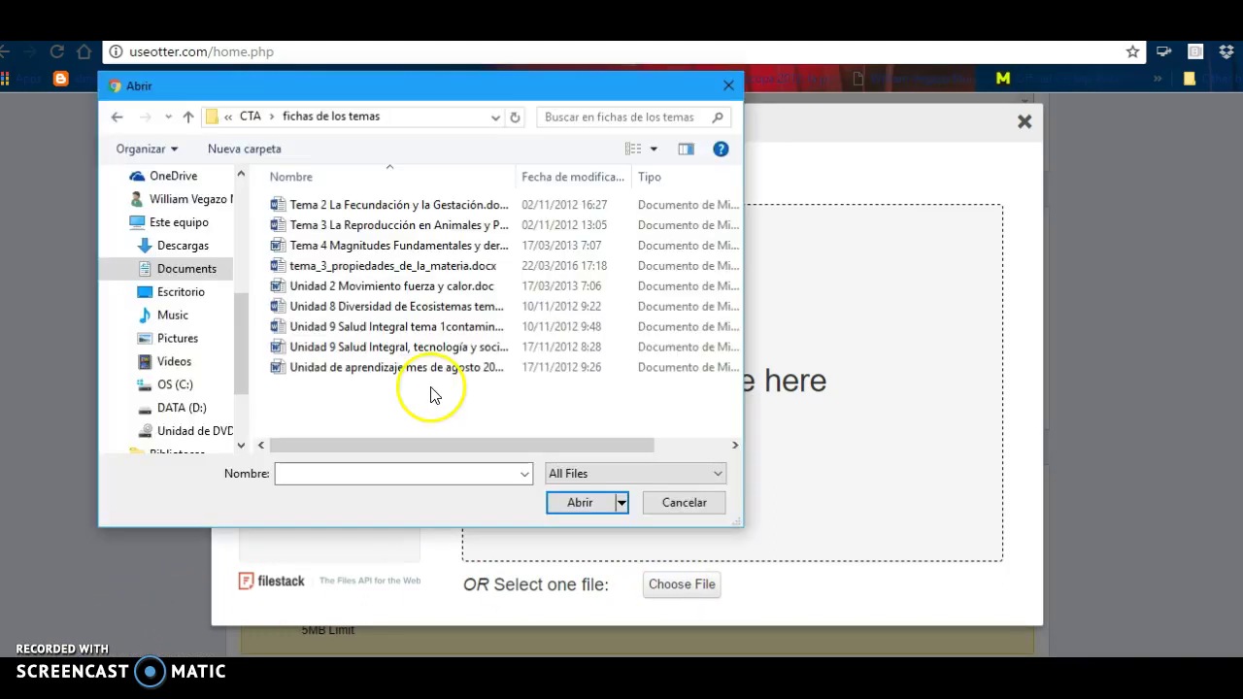
{"action": "left_click", "coordinate": [415, 347]}
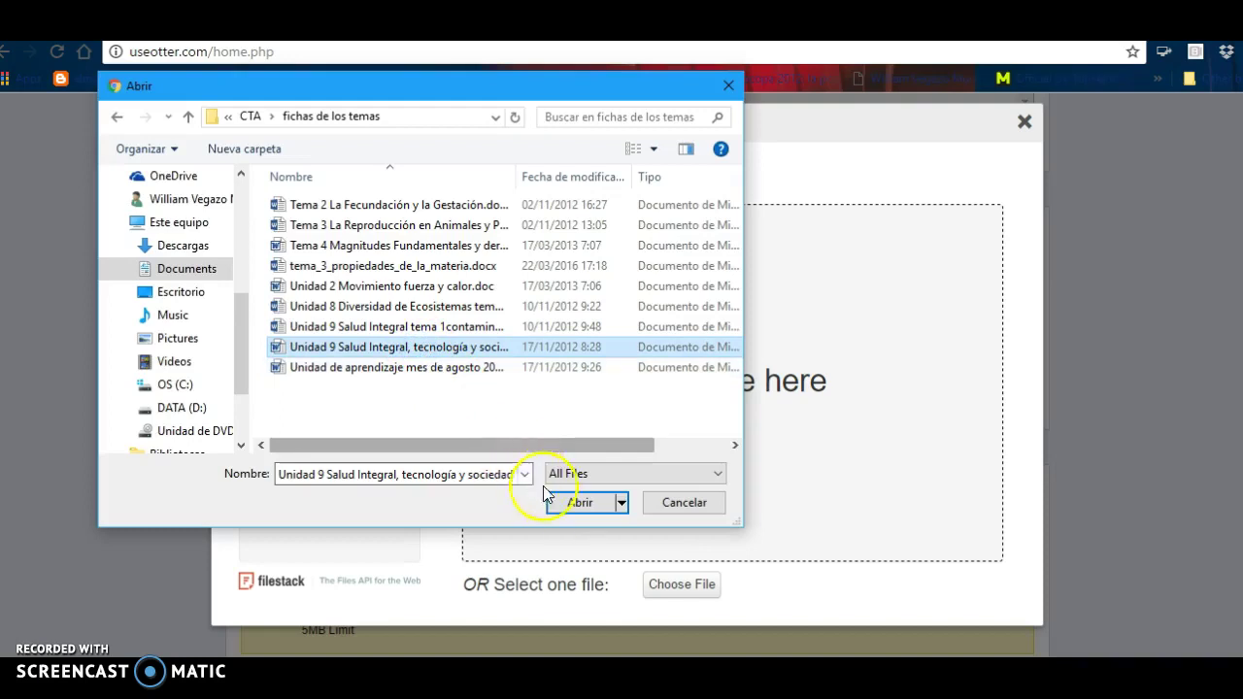
{"action": "left_click", "coordinate": [568, 503]}
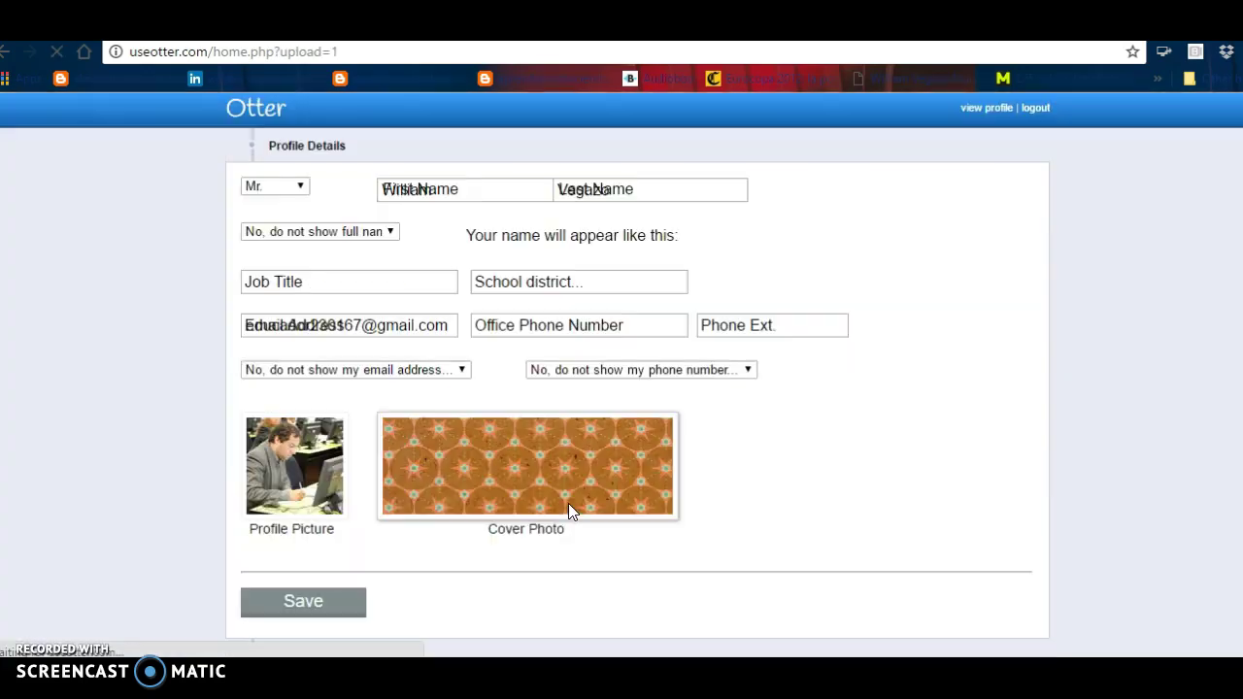
Step: Start another posted document with CTA 1º Grado (Period 4) as its download group
{"action": "scroll", "coordinate": [638, 379], "scroll_direction": "down", "scroll_amount": 15}
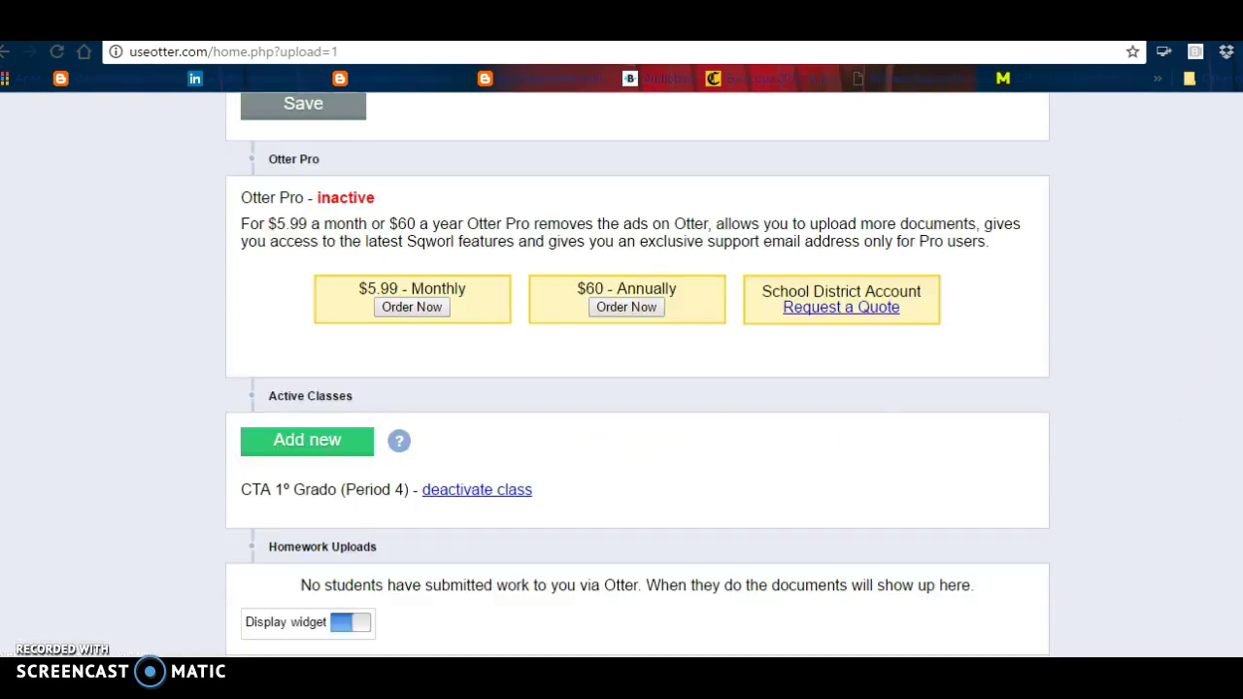
{"action": "scroll", "coordinate": [637, 379], "scroll_direction": "down", "scroll_amount": 8}
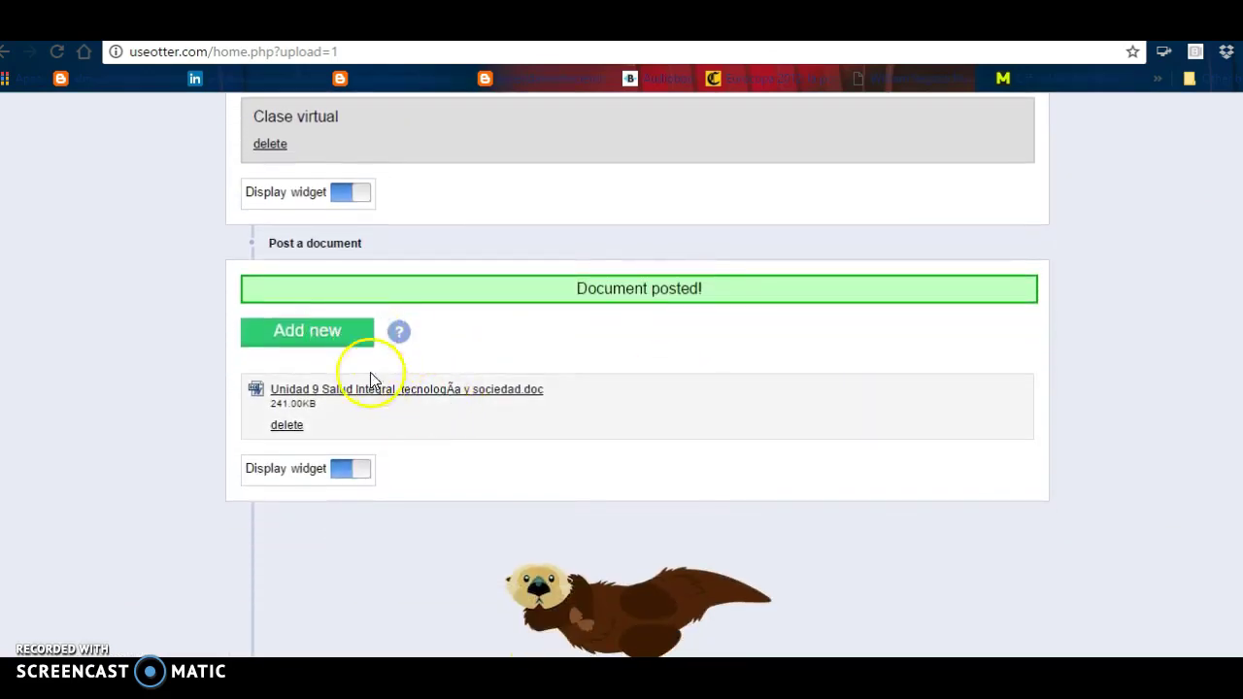
{"action": "left_click", "coordinate": [311, 332]}
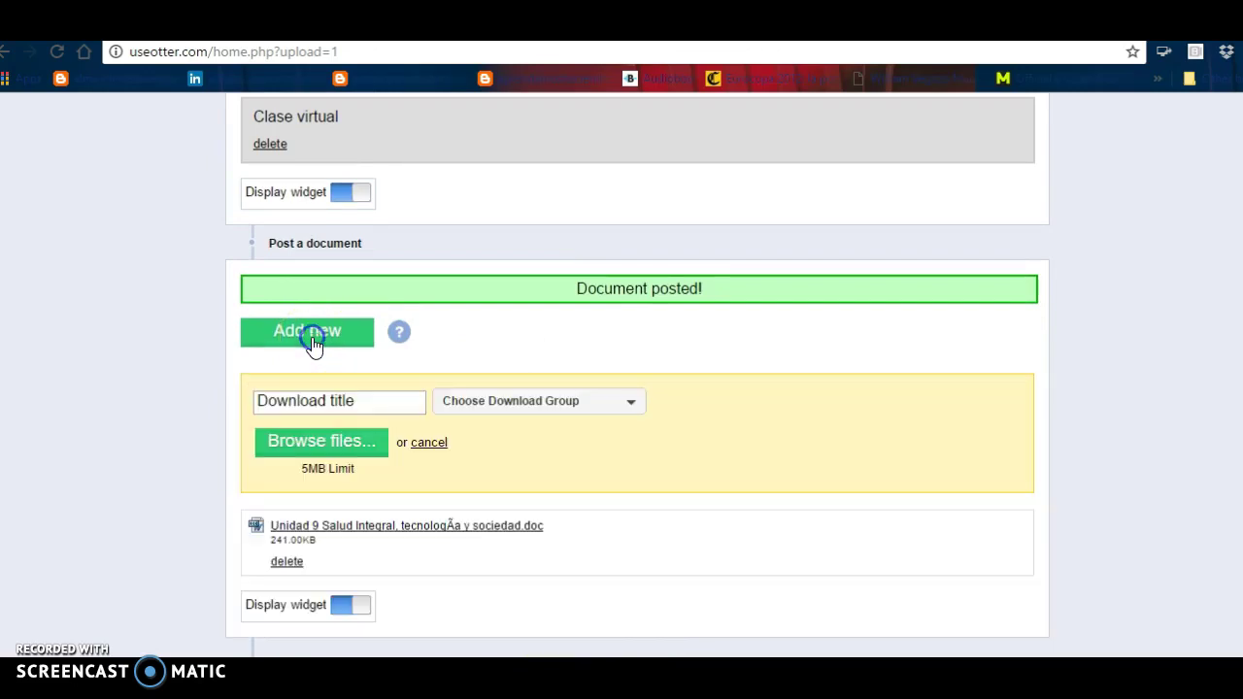
{"action": "left_click", "coordinate": [481, 408]}
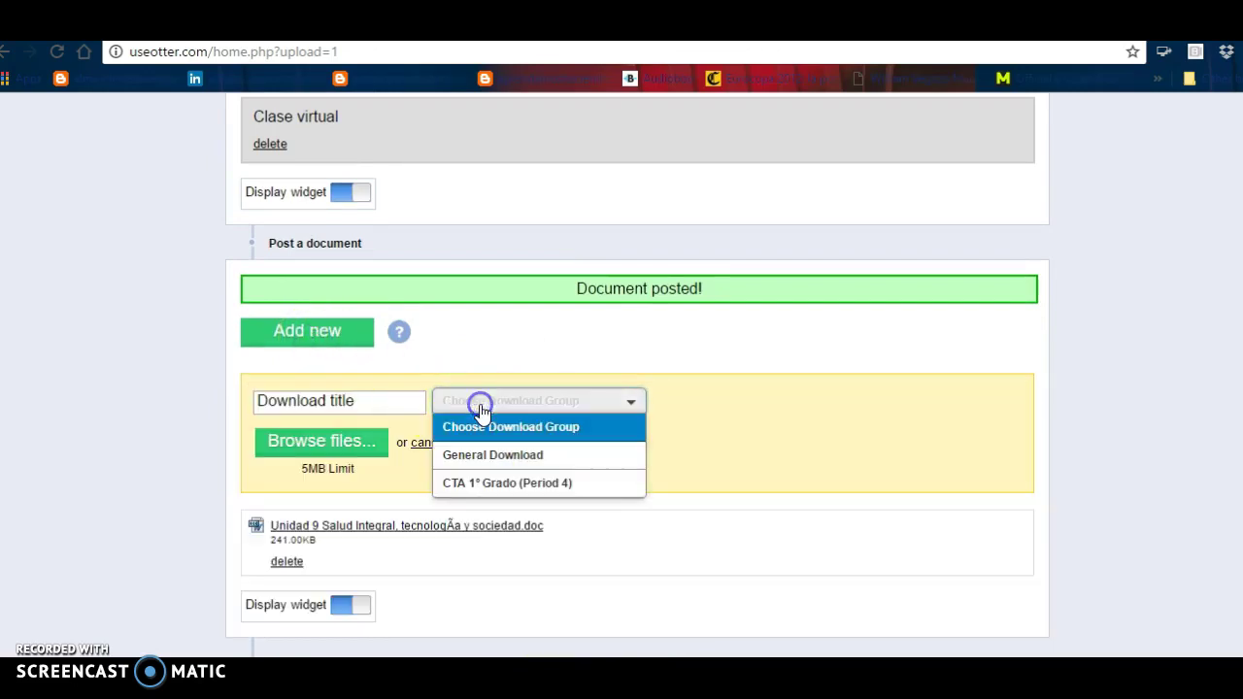
{"action": "left_click", "coordinate": [501, 483]}
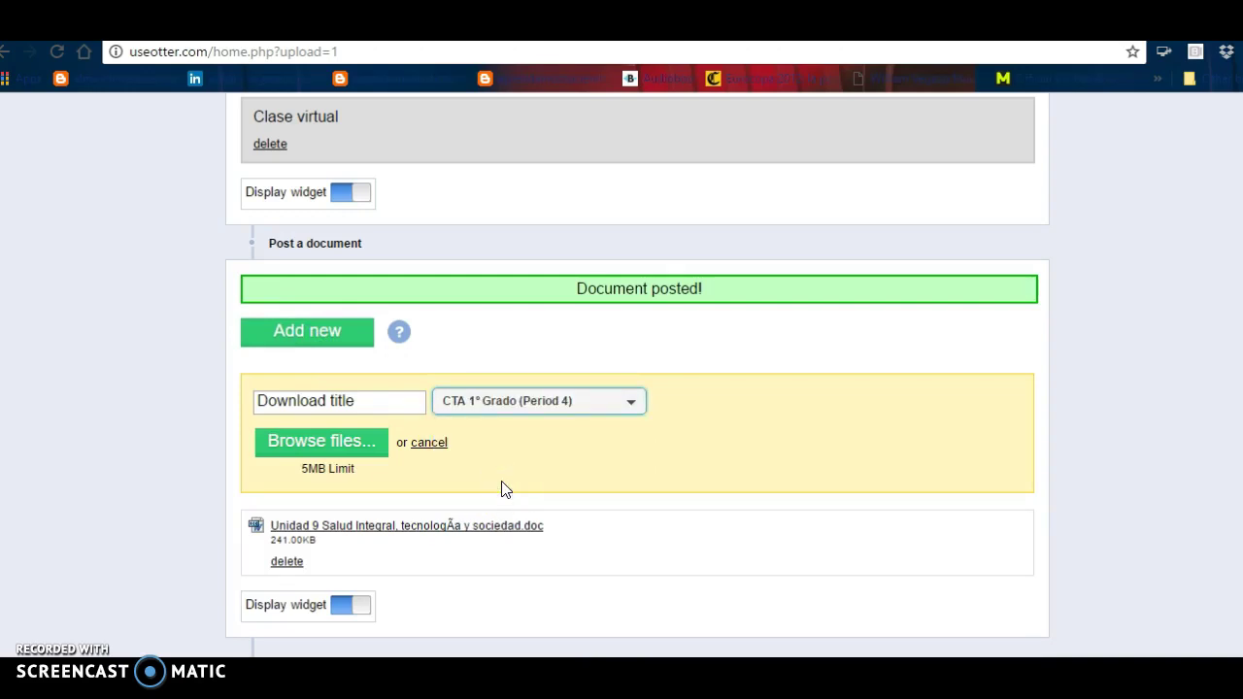
Step: Attach and upload 'Unidad 9 Salud Integral tema 1contaminación ambiental.docx' as that document's file
{"action": "left_click", "coordinate": [330, 445]}
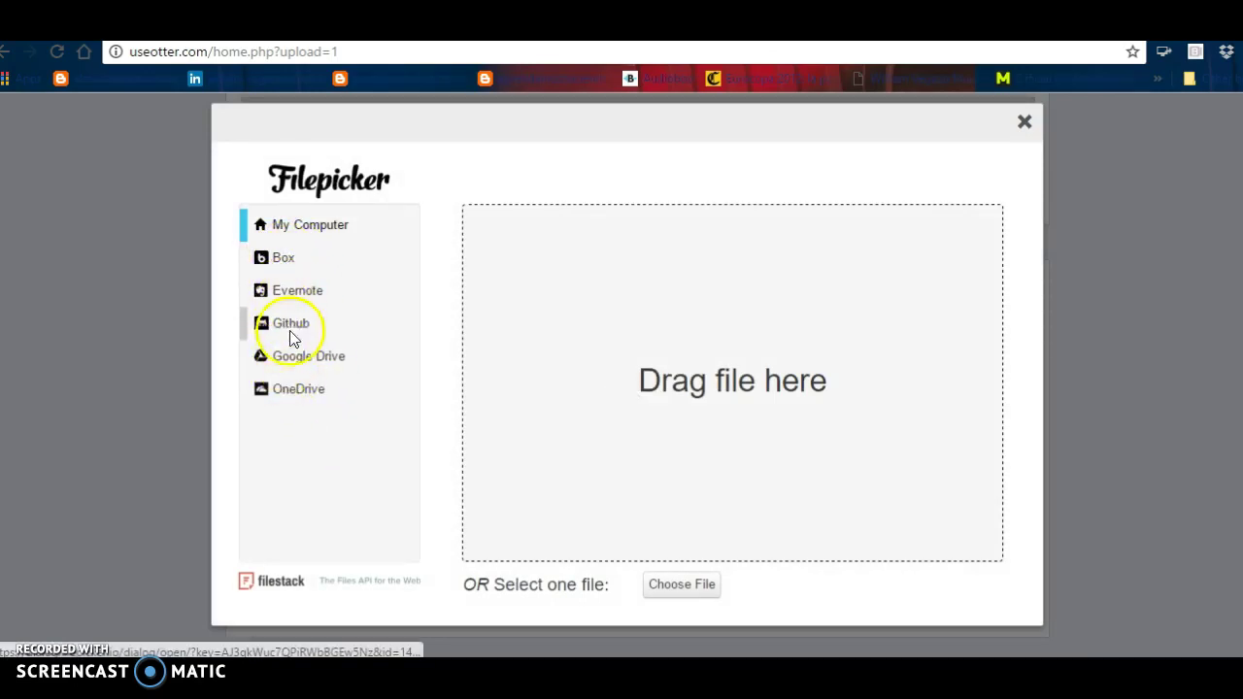
{"action": "left_click", "coordinate": [682, 584]}
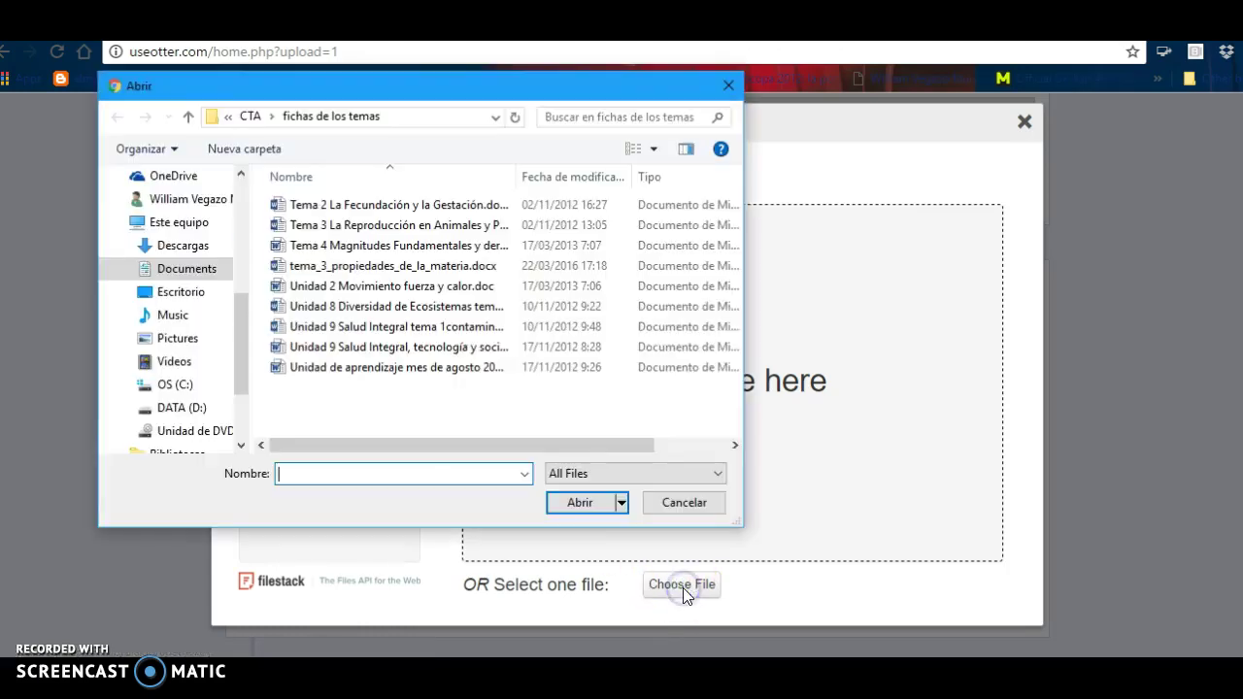
{"action": "left_click", "coordinate": [401, 327]}
{"action": "left_click", "coordinate": [568, 503]}
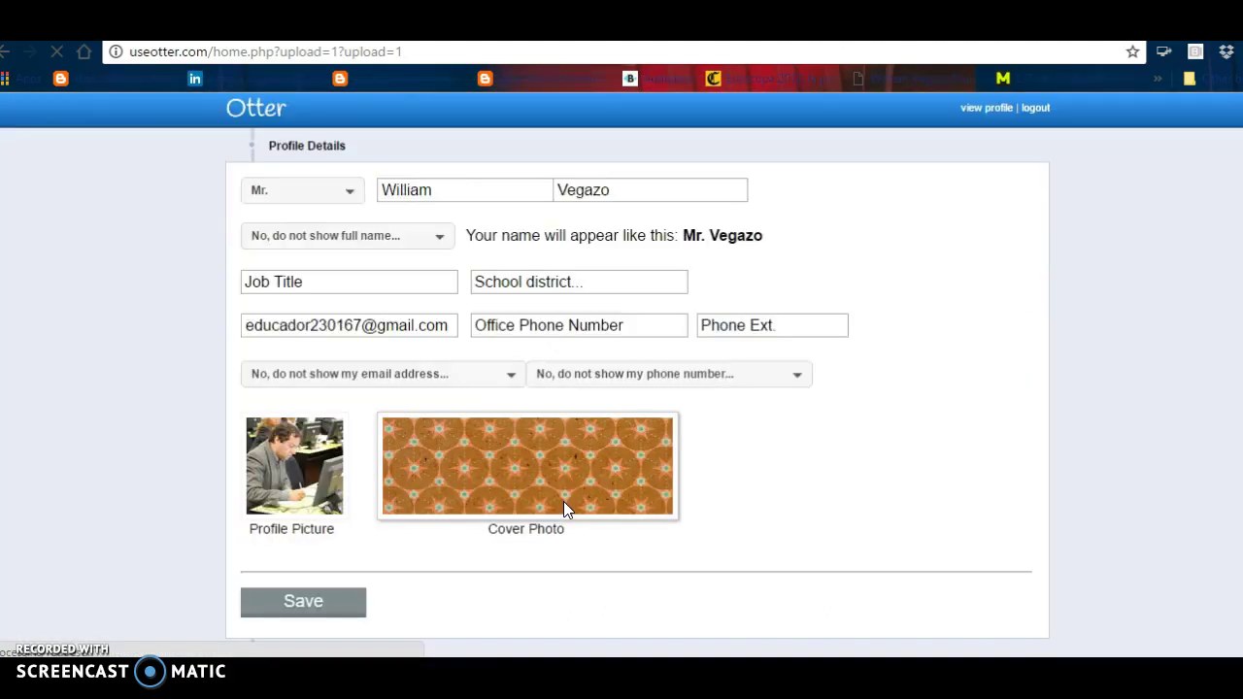
{"action": "scroll", "coordinate": [637, 389], "scroll_direction": "down", "scroll_amount": 10}
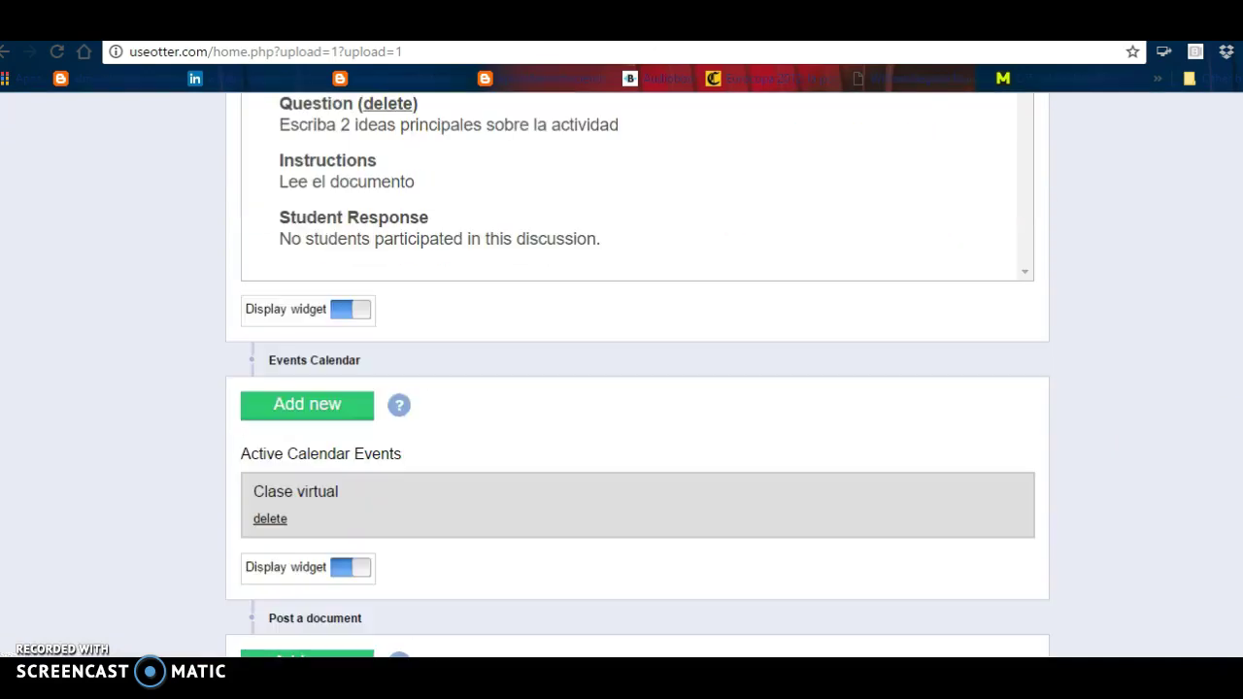
{"action": "scroll", "coordinate": [637, 389], "scroll_direction": "down", "scroll_amount": 3}
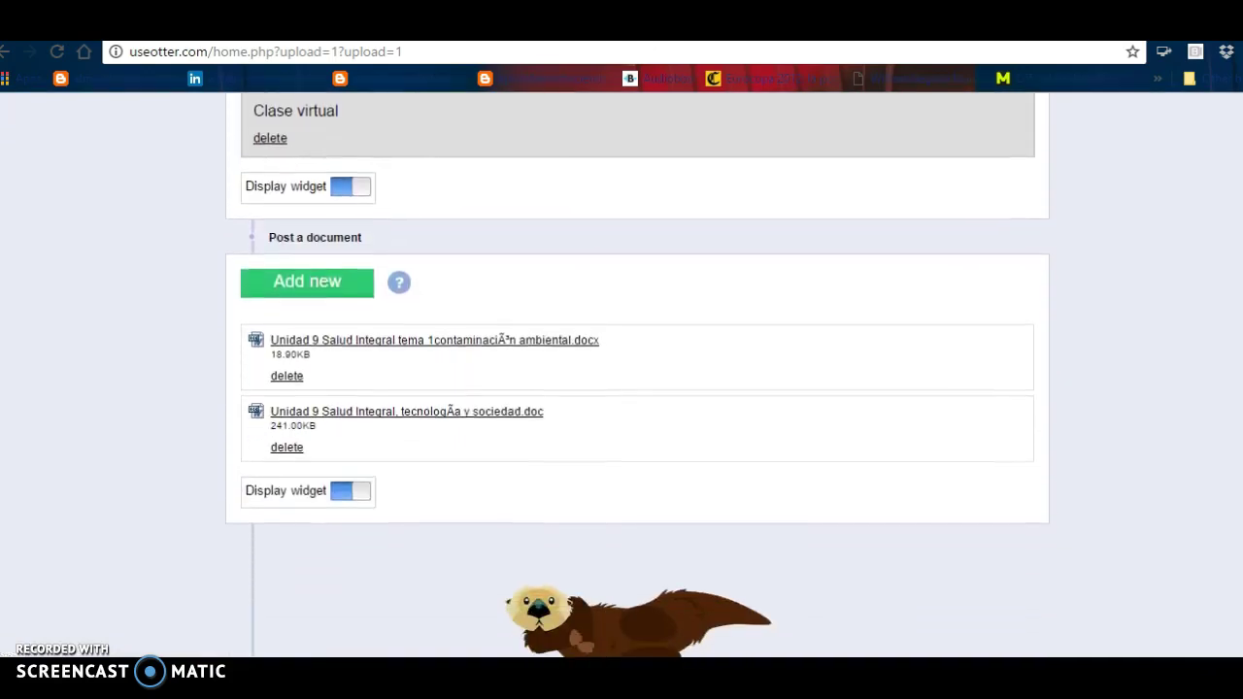
{"action": "scroll", "coordinate": [637, 388], "scroll_direction": "up", "scroll_amount": 5}
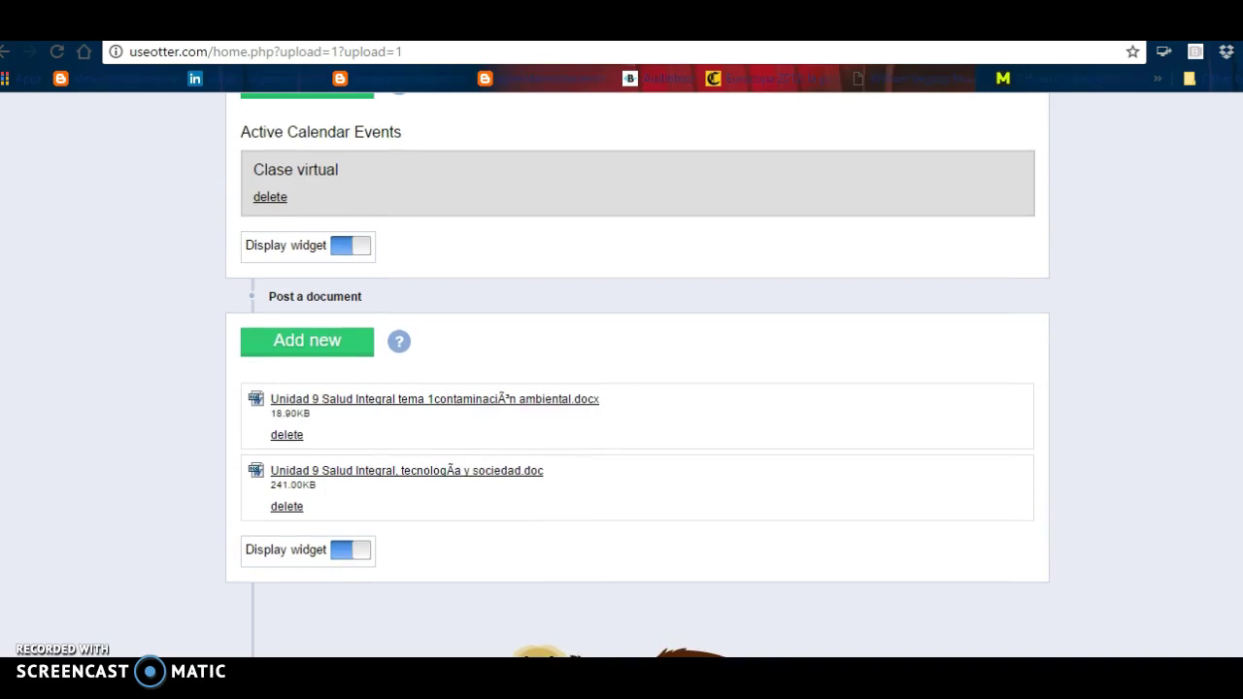
{"action": "scroll", "coordinate": [637, 389], "scroll_direction": "up", "scroll_amount": 15}
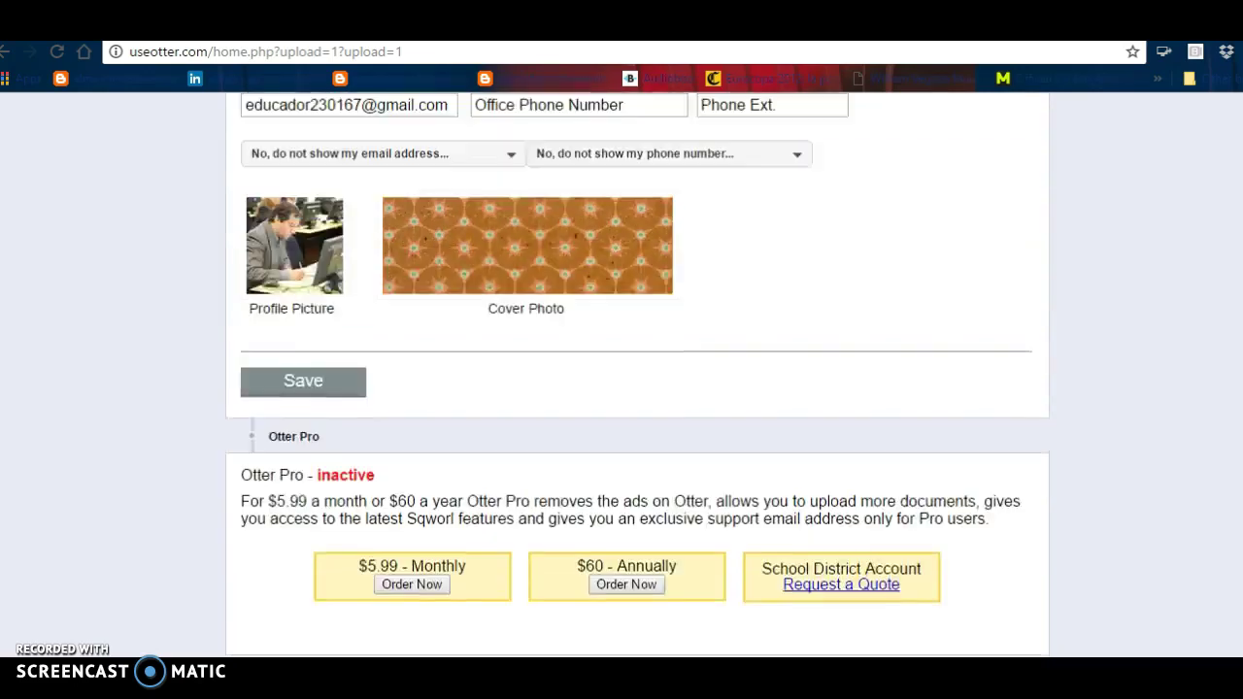
Step: Open the public teacher page and review its Downloads section listing both Unidad 9 documents
{"action": "left_click", "coordinate": [979, 109]}
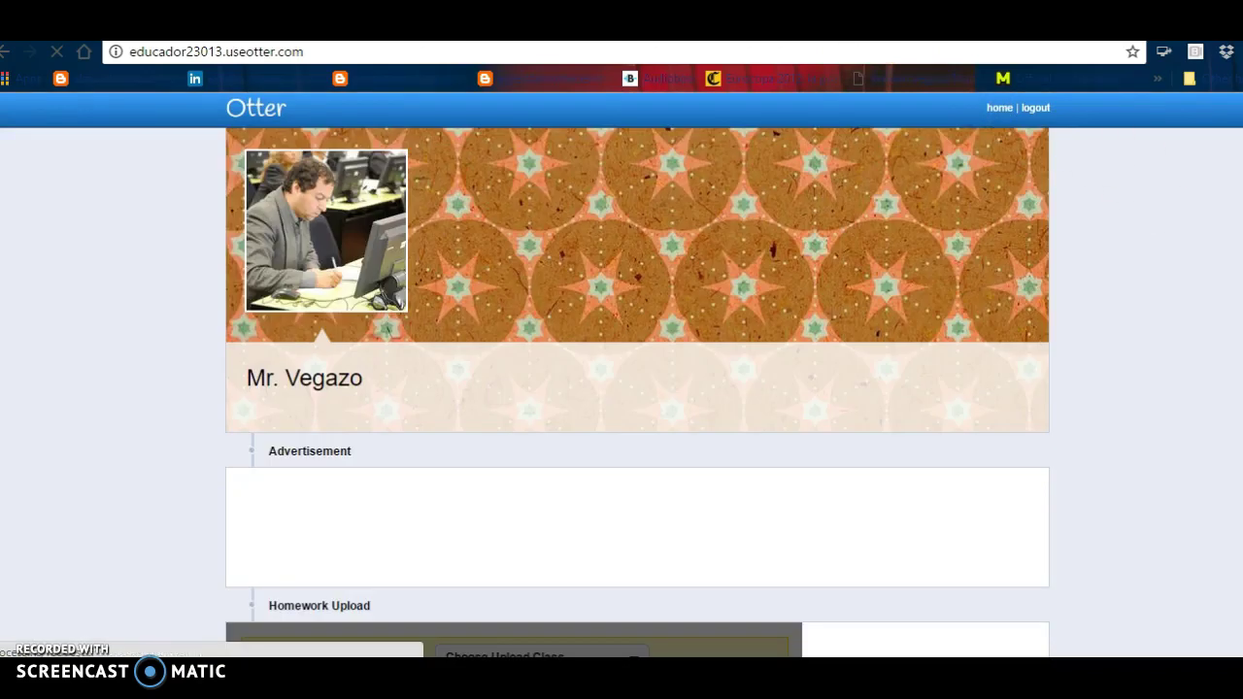
{"action": "scroll", "coordinate": [637, 388], "scroll_direction": "down", "scroll_amount": 5}
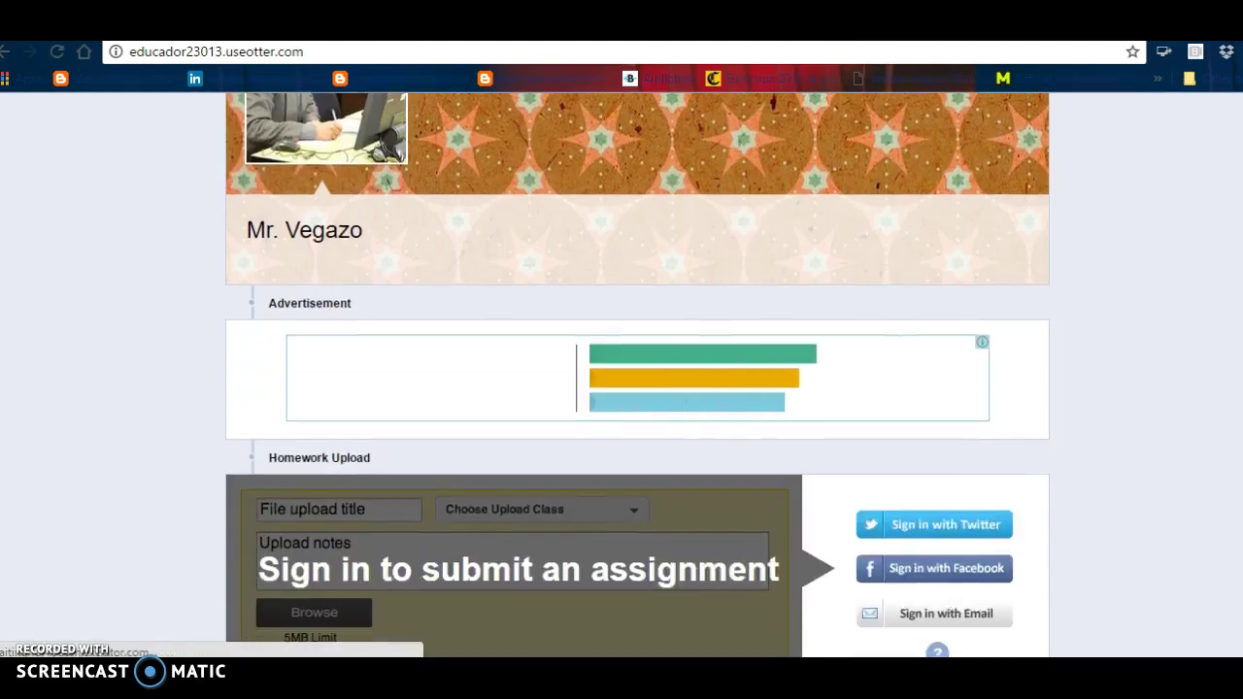
{"action": "scroll", "coordinate": [637, 388], "scroll_direction": "down", "scroll_amount": 10}
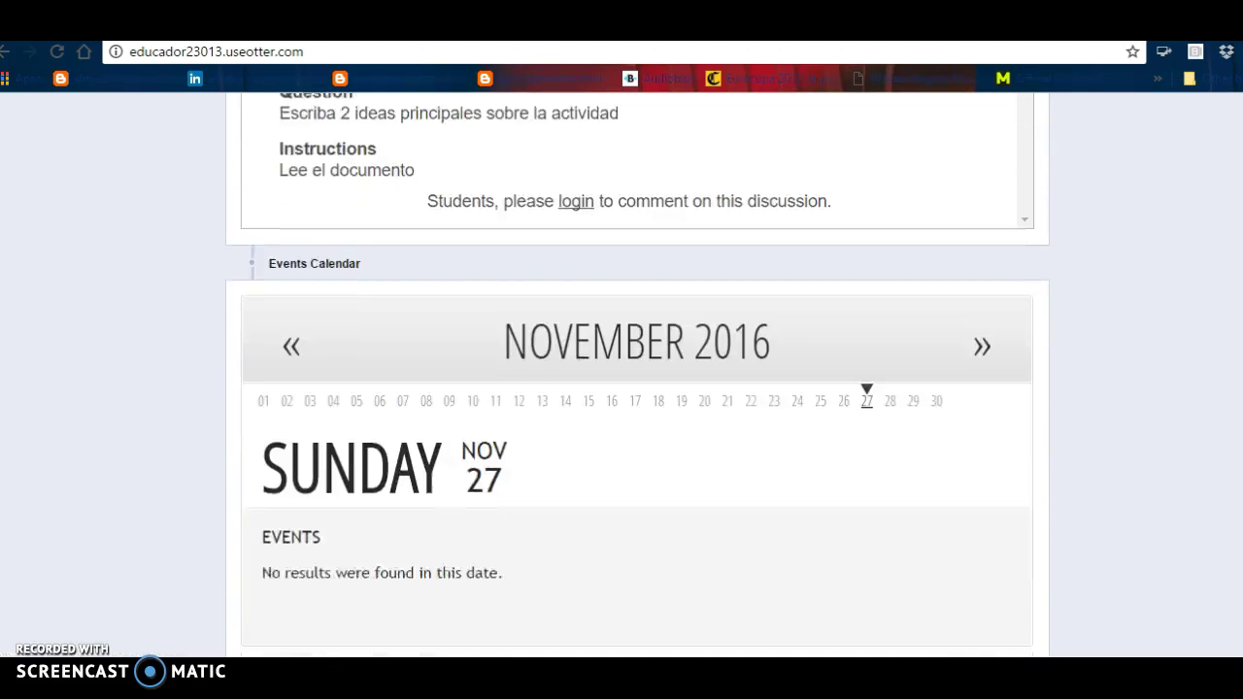
{"action": "scroll", "coordinate": [637, 388], "scroll_direction": "down", "scroll_amount": 2}
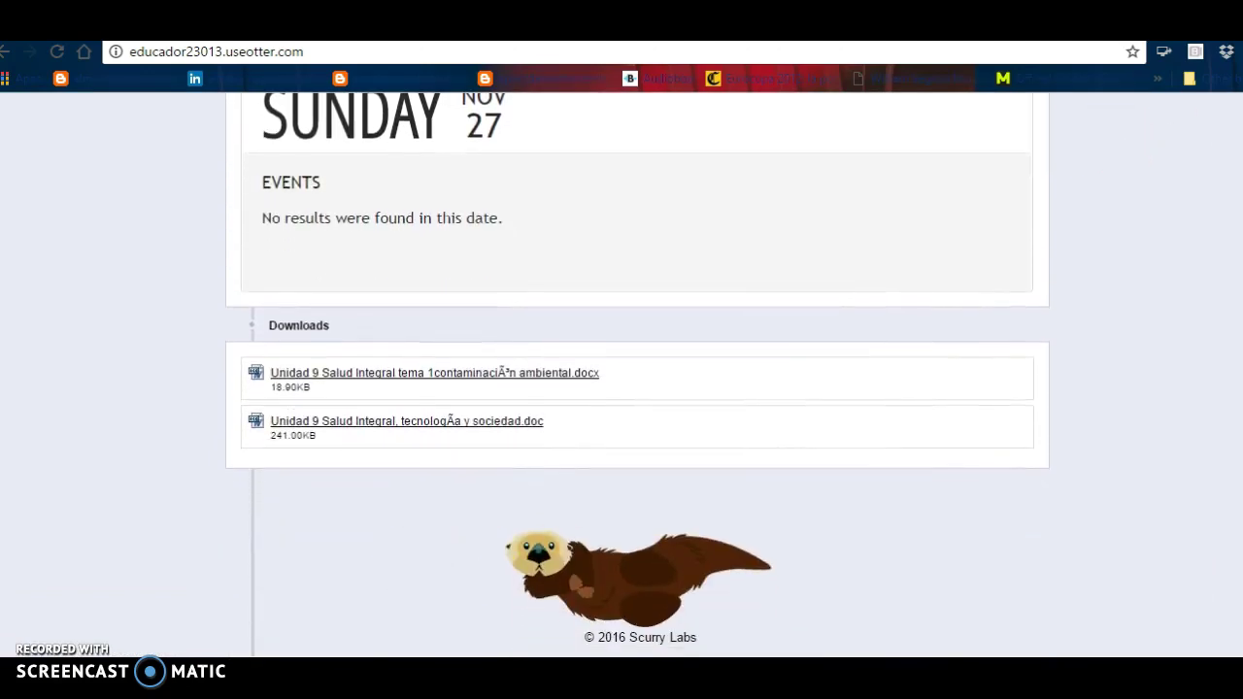
{"action": "scroll", "coordinate": [637, 388], "scroll_direction": "up", "scroll_amount": 15}
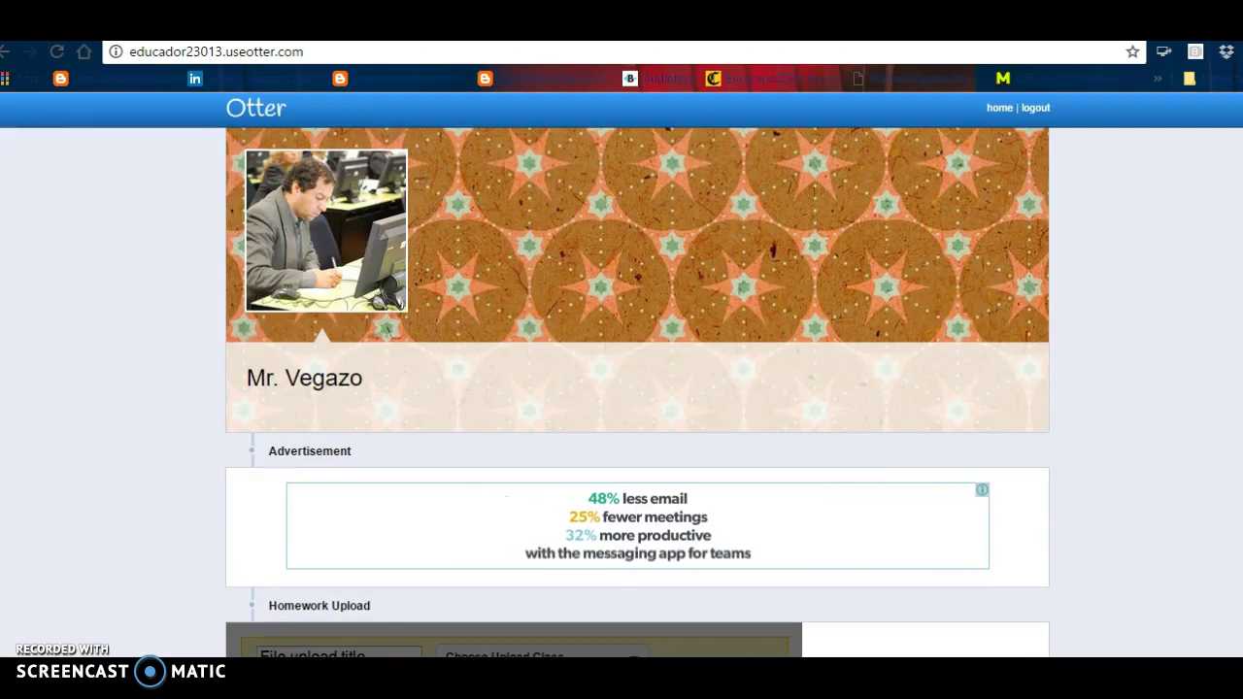